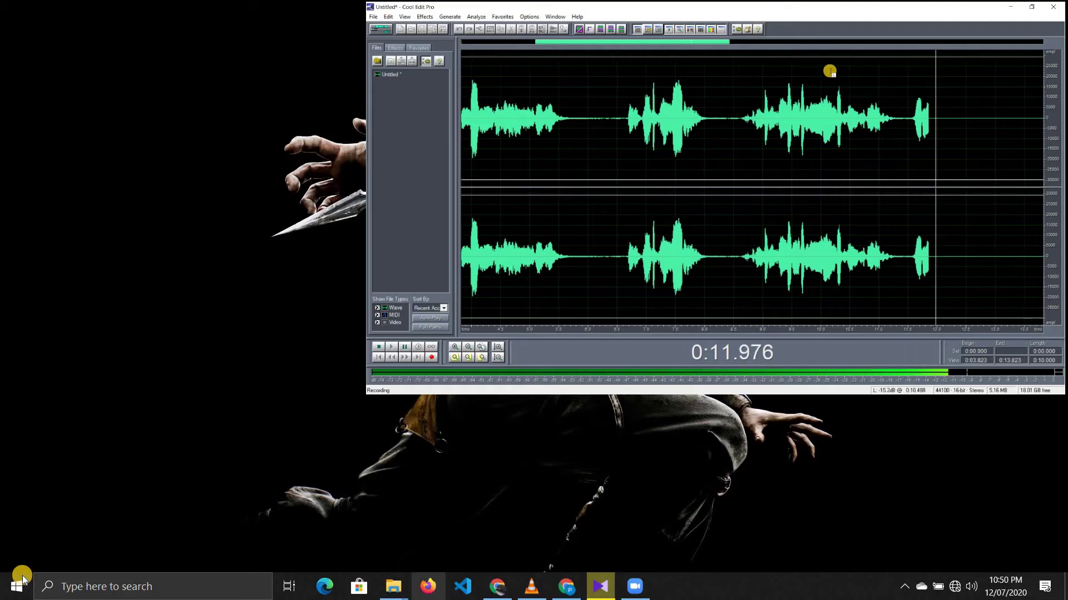
Search the Start menu for 'cool' and launch Cool Edit Pro 2.1.
{"action": "left_click", "coordinate": [22, 580]}
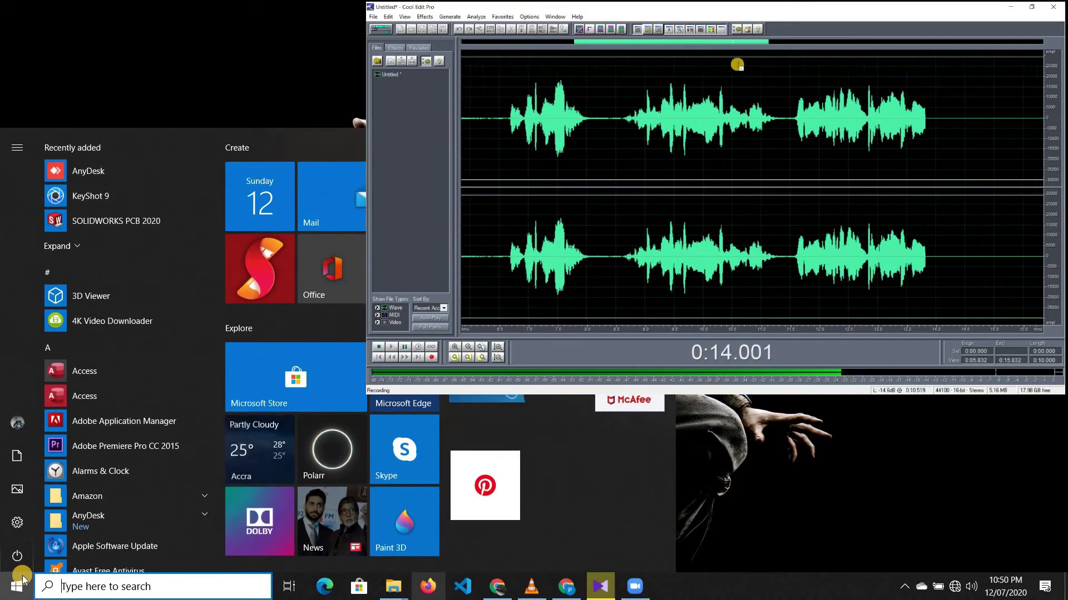
{"action": "type", "text": "cco"}
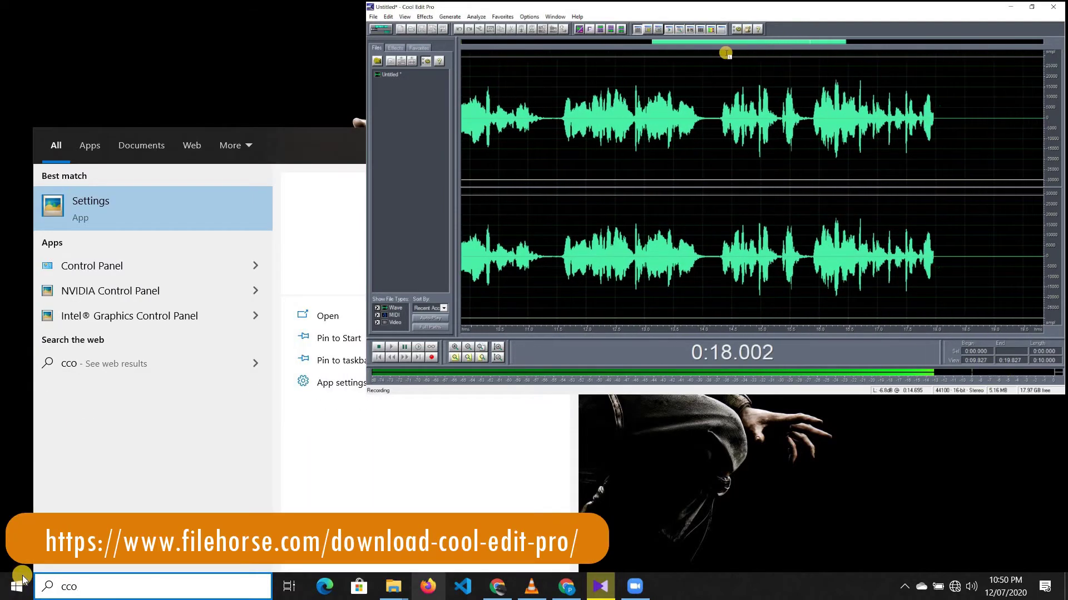
{"action": "key", "text": "BackSpace"}
{"action": "key", "text": "BackSpace"}
{"action": "type", "text": "ool"}
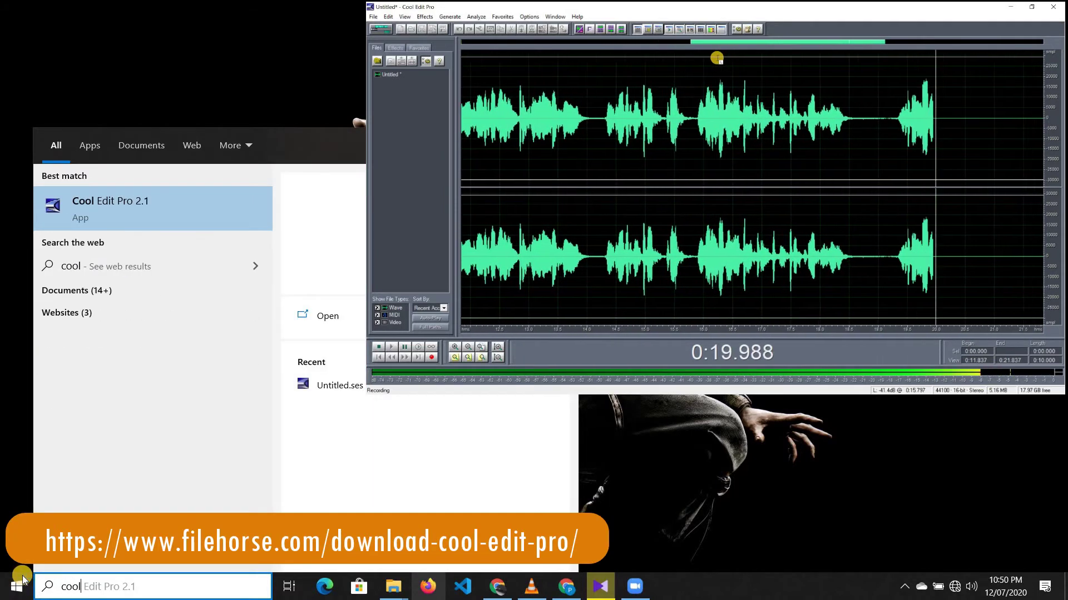
{"action": "key", "text": "Return"}
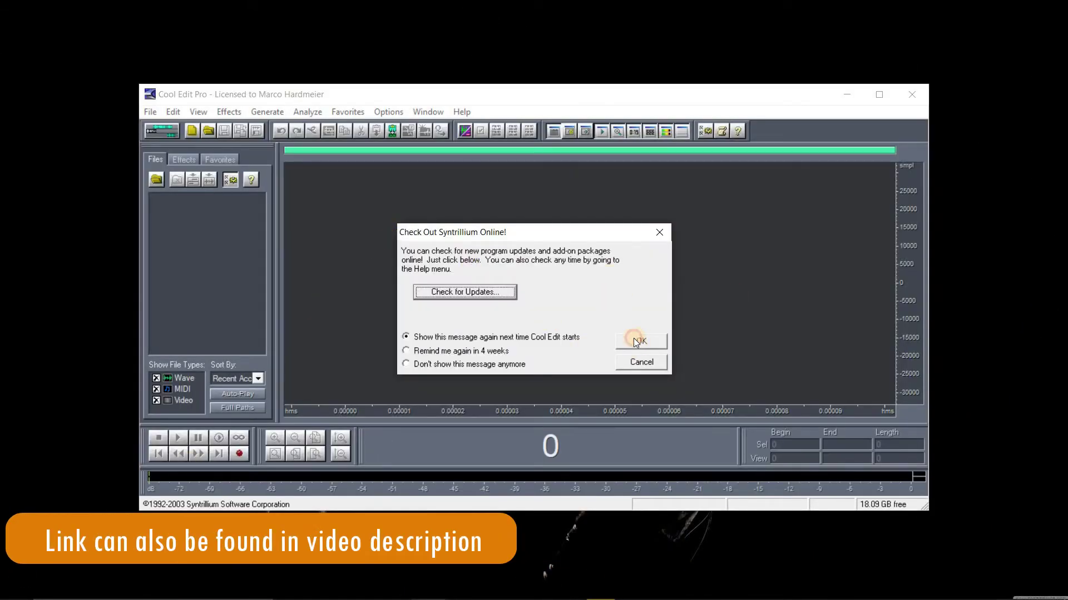
Dismiss the 'Check Out Syntrillium Online!' notice and maximize the Cool Edit Pro window.
{"action": "left_click", "coordinate": [637, 341]}
{"action": "left_click", "coordinate": [879, 96]}
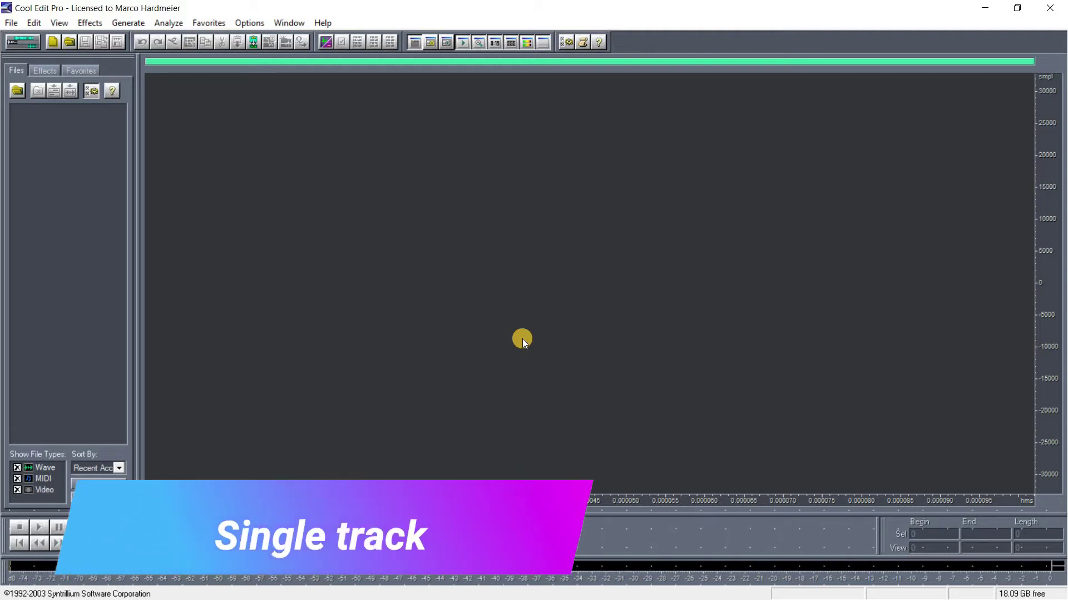
{"action": "key", "text": "F12"}
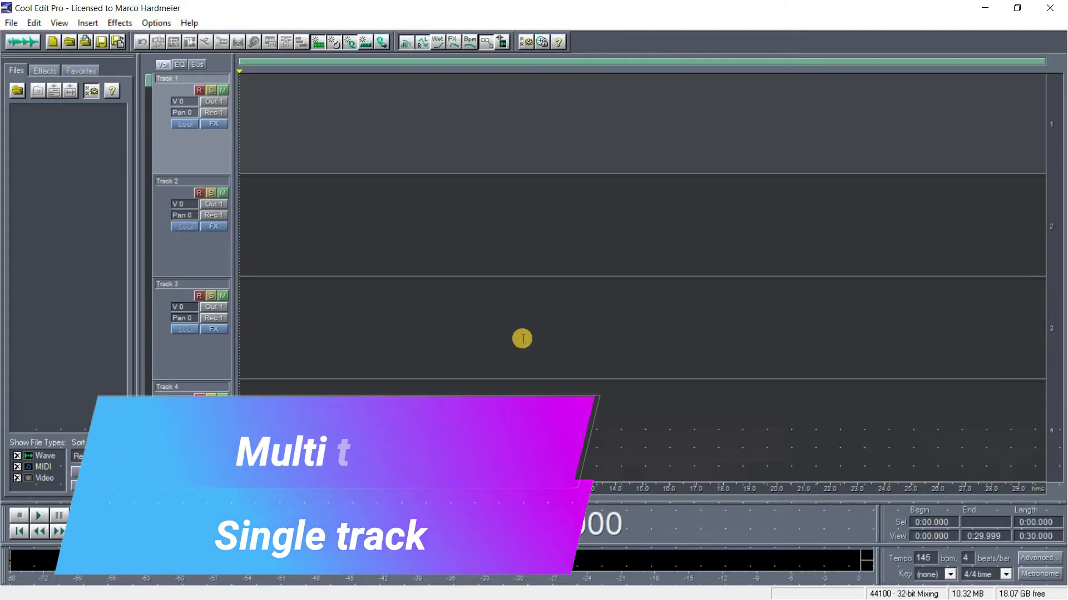
{"action": "key", "text": "F12"}
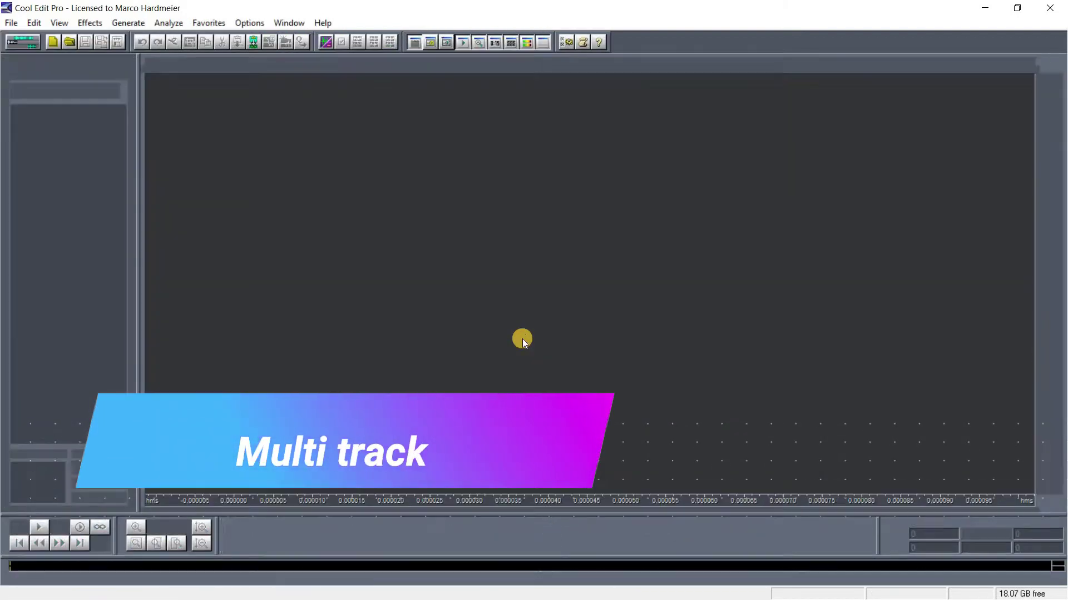
{"action": "key", "text": "F12"}
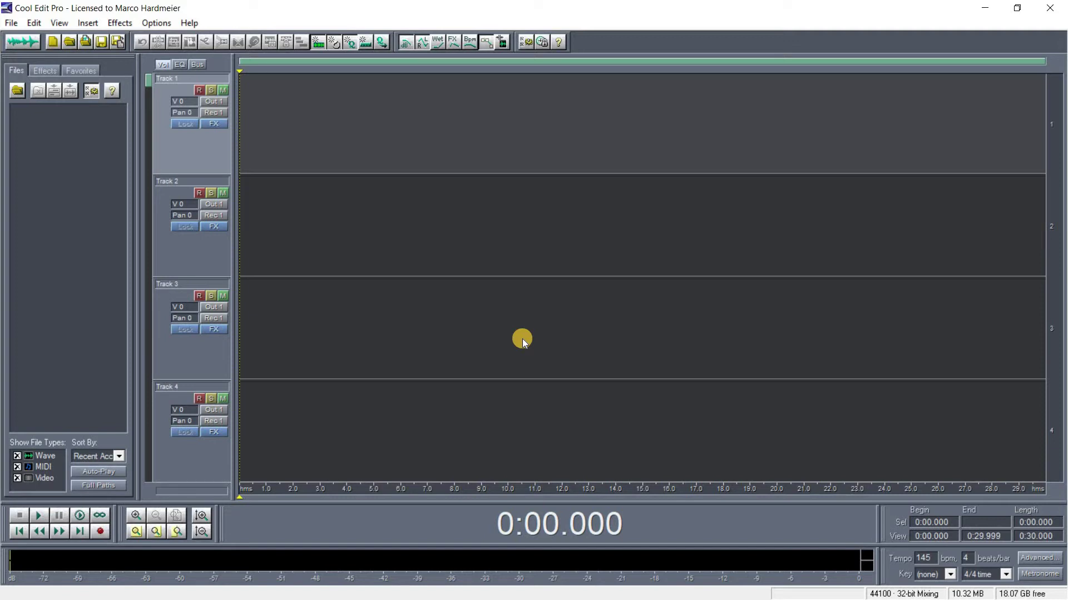
{"action": "key", "text": "F12"}
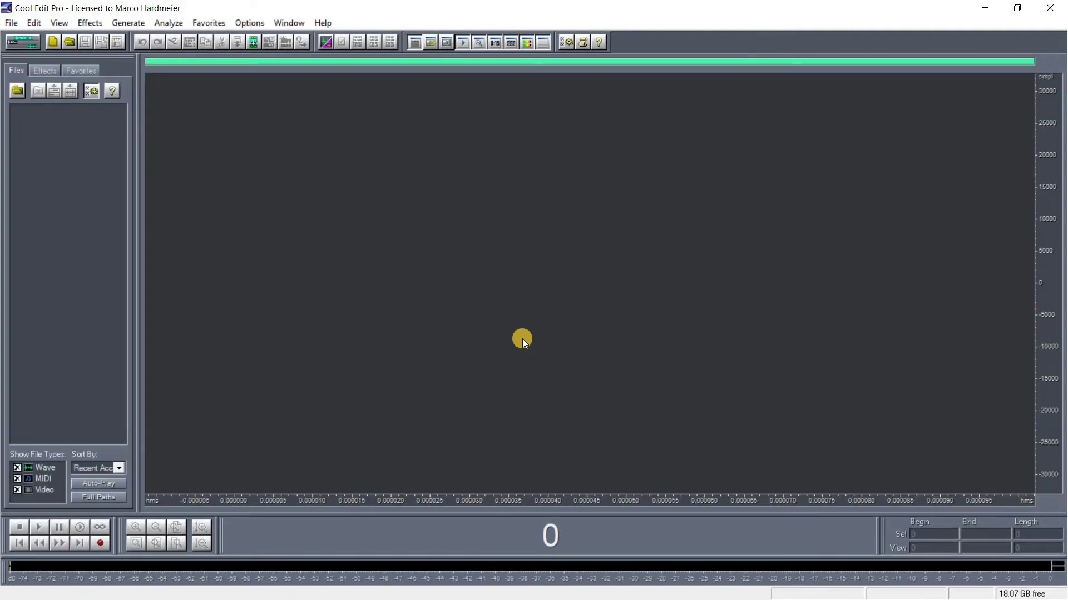
{"action": "key", "text": "F12"}
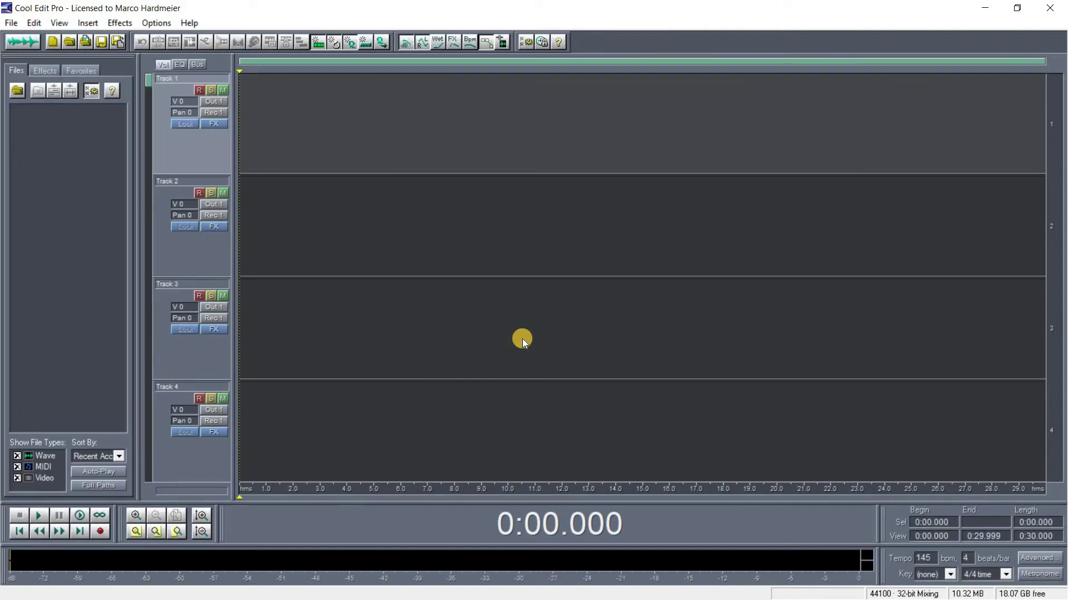
{"action": "key", "text": "F12"}
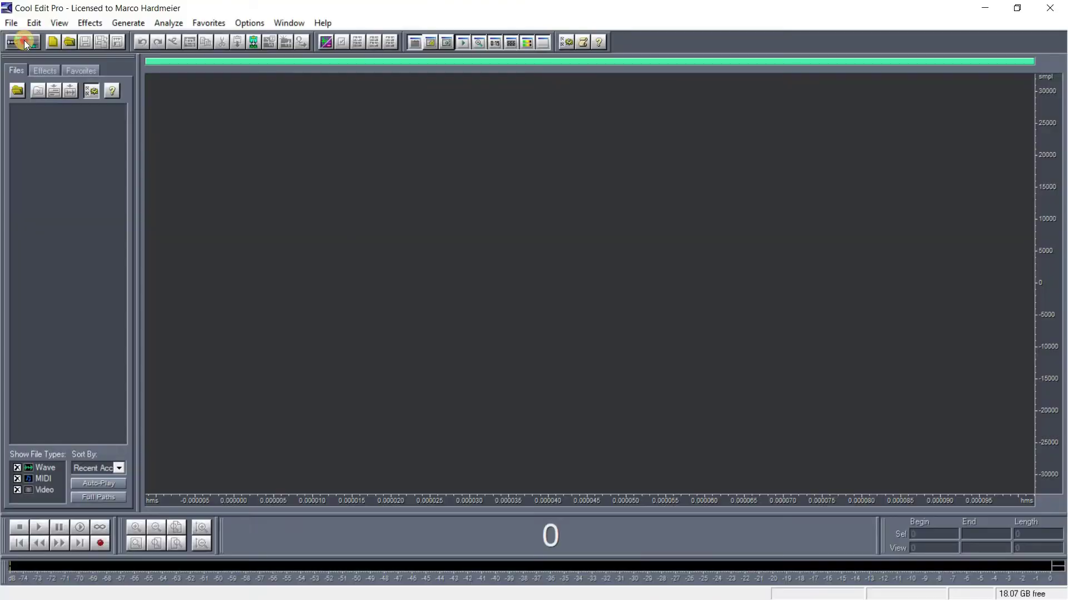
{"action": "left_click", "coordinate": [24, 42]}
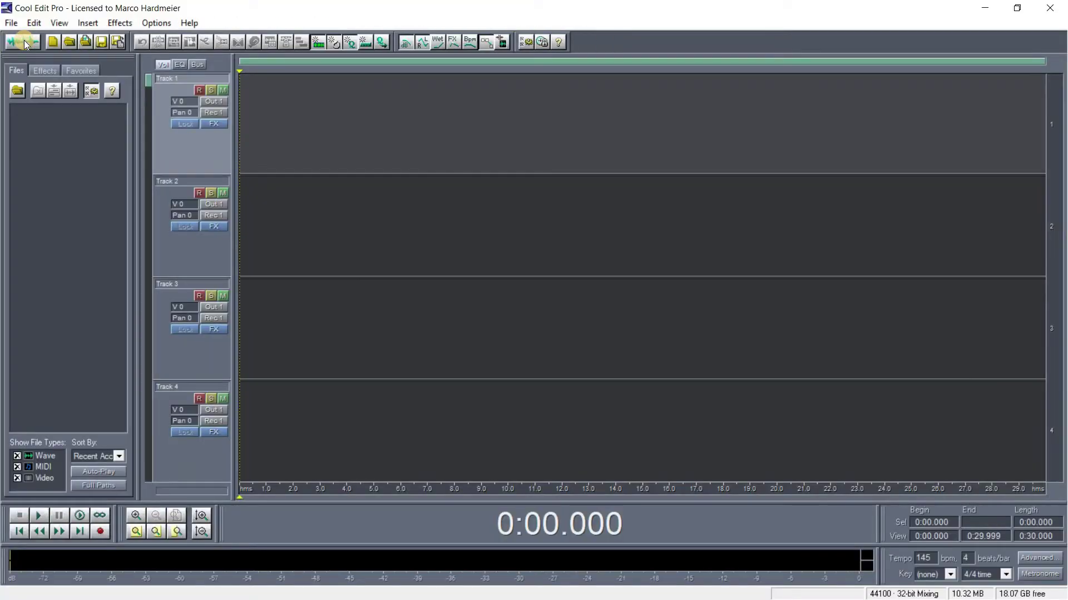
{"action": "left_click", "coordinate": [24, 40]}
{"action": "left_click", "coordinate": [25, 40]}
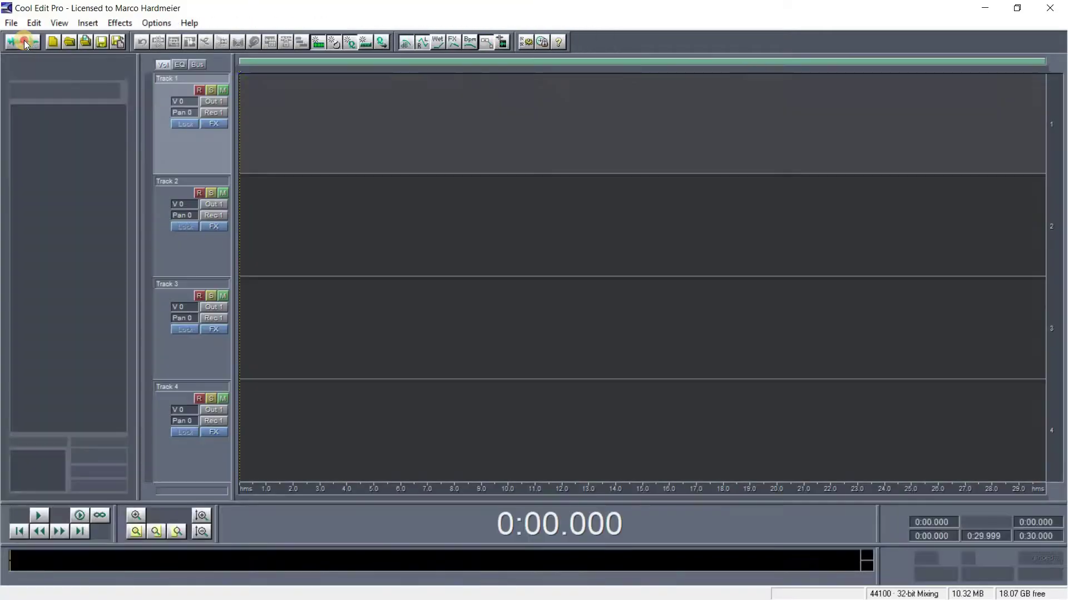
{"action": "key", "text": "F12"}
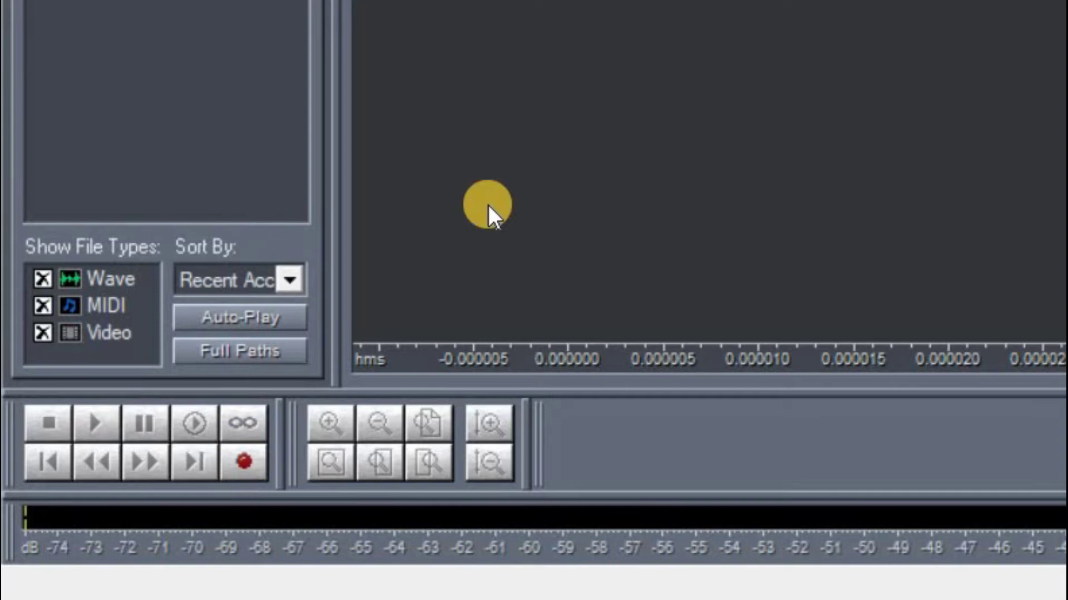
Start a new recording, keeping 44100 Hz, Stereo, 16-bit in the New Waveform settings.
{"action": "left_click", "coordinate": [240, 459]}
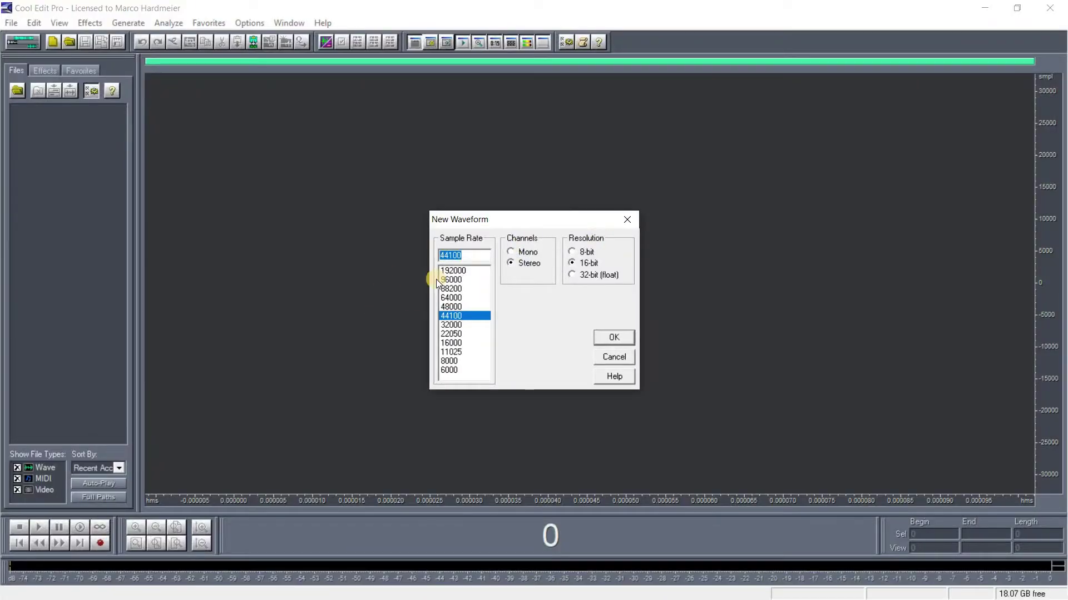
{"action": "left_click", "coordinate": [451, 316]}
Record about 1:19 of stereo speech into the Untitled waveform, then stop recording.
{"action": "left_click", "coordinate": [613, 338]}
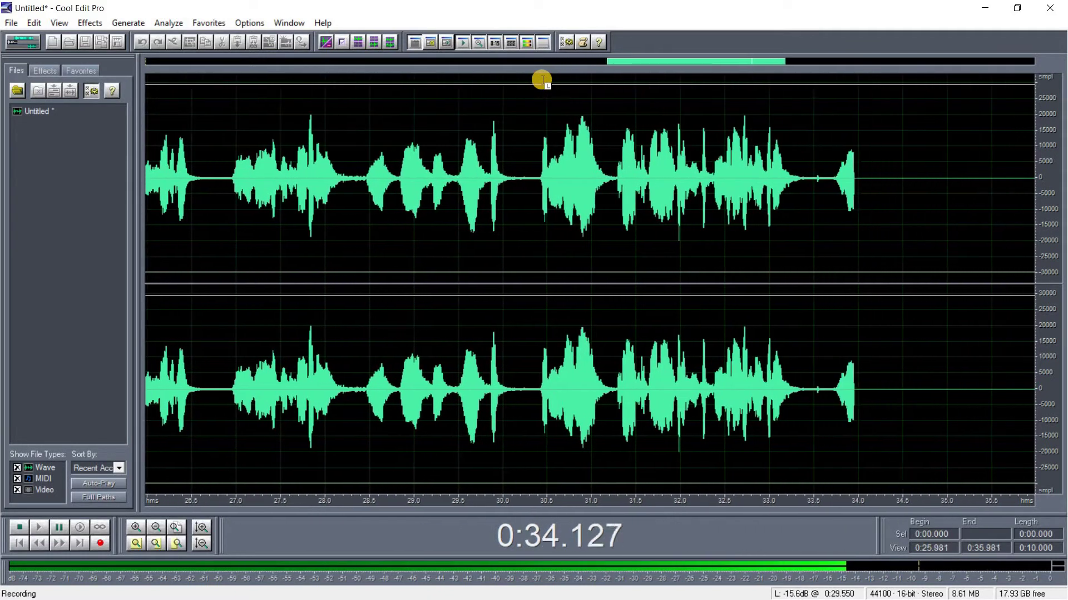
{"action": "left_click", "coordinate": [542, 79]}
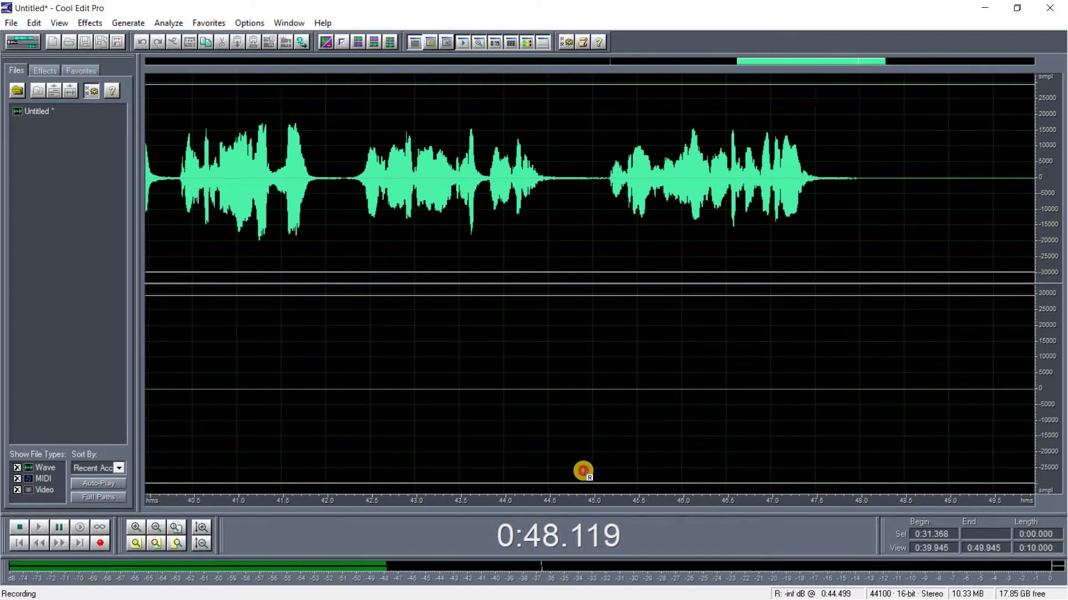
{"action": "left_click", "coordinate": [582, 471]}
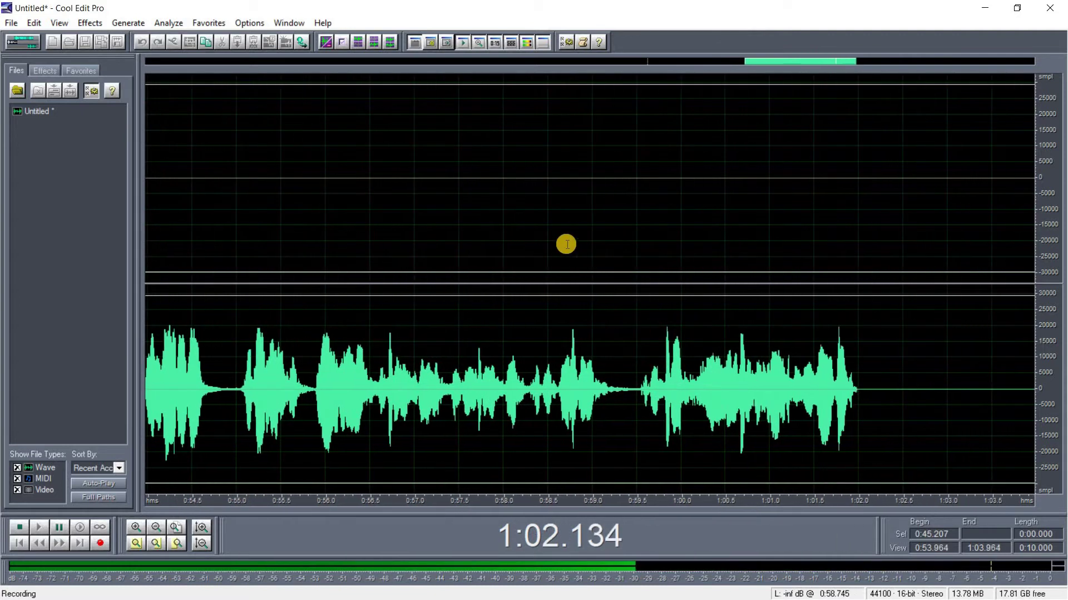
{"action": "left_click", "coordinate": [533, 239]}
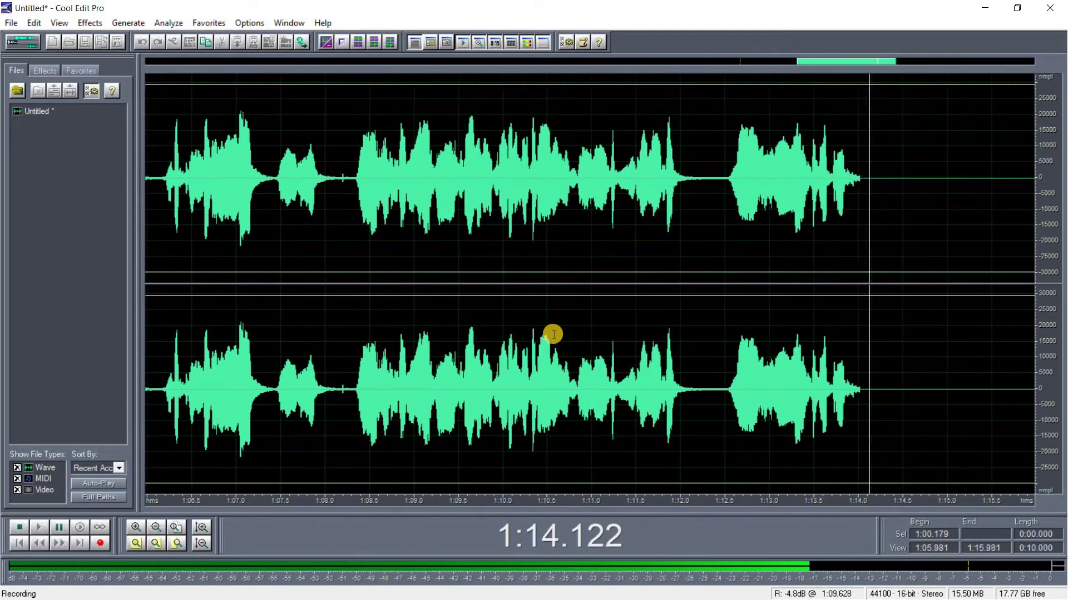
{"action": "left_click", "coordinate": [19, 527]}
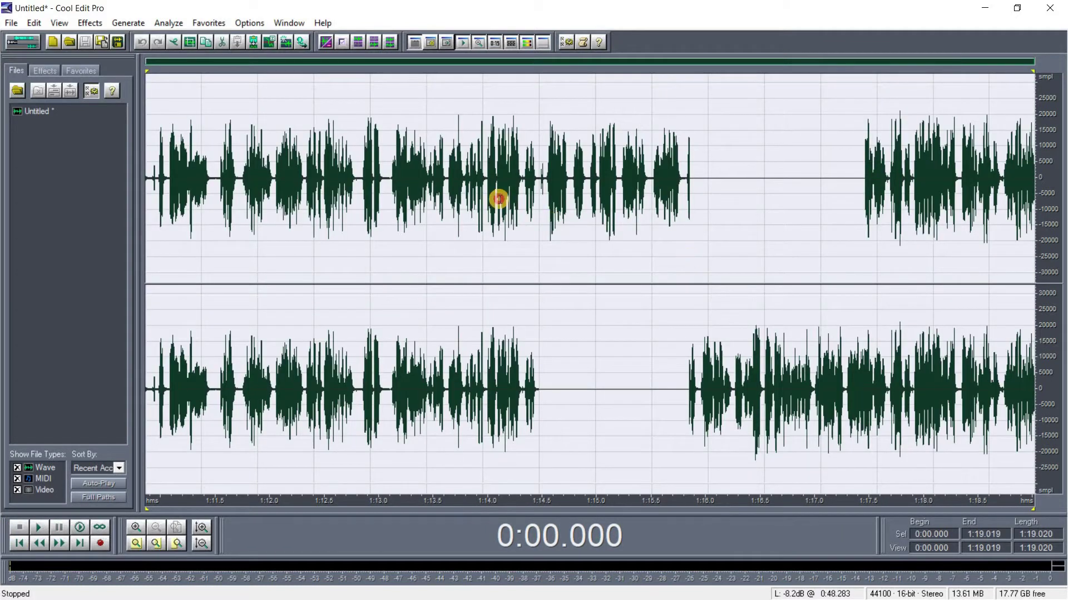
Play the 1:19.020 stereo recording back from its start to review it.
{"action": "left_click", "coordinate": [500, 199]}
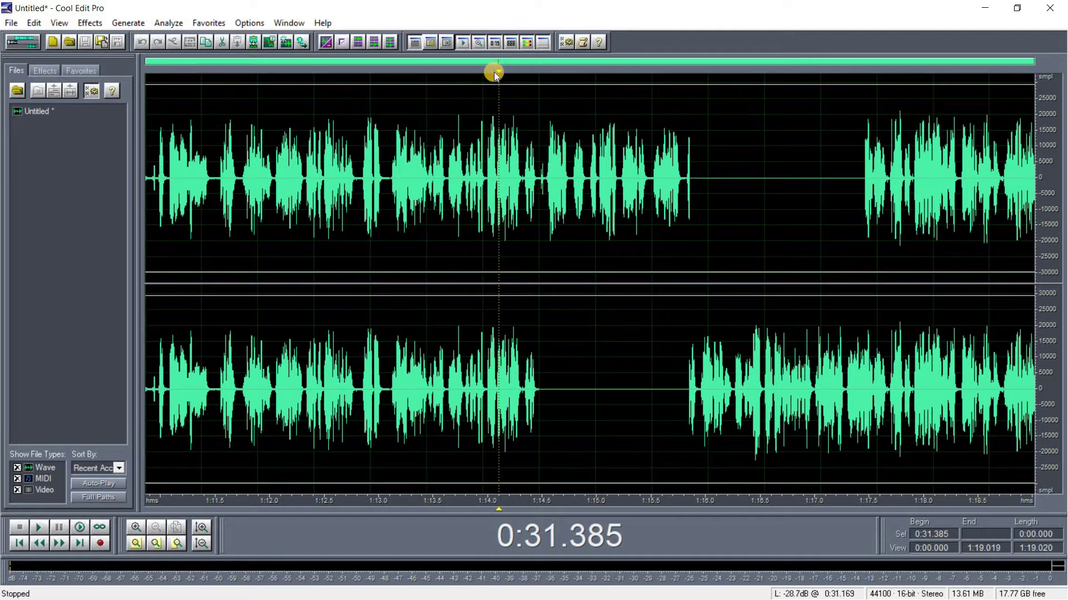
{"action": "left_click", "coordinate": [408, 64]}
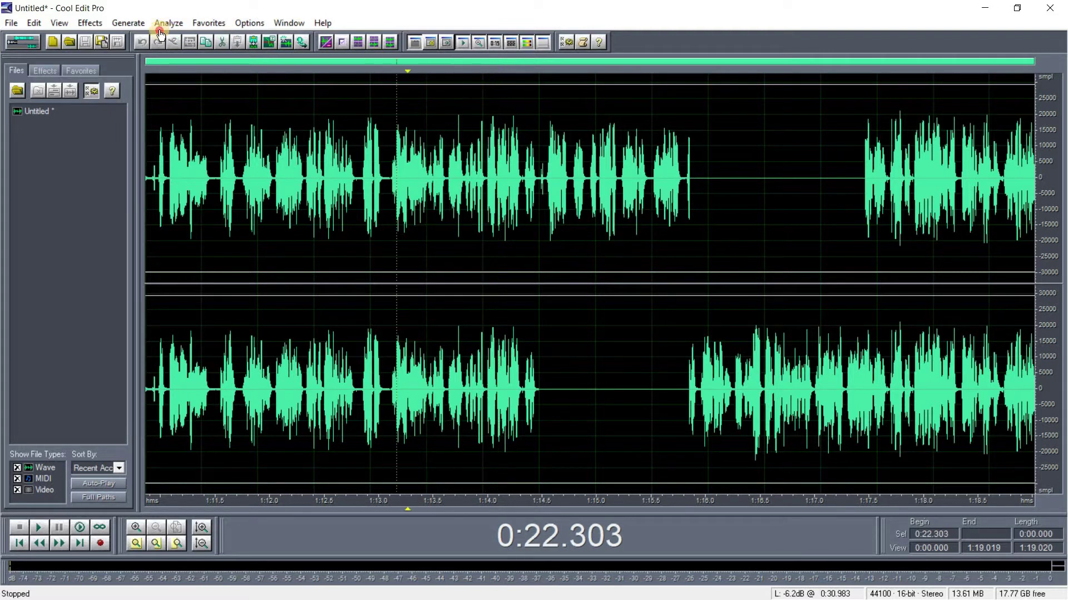
{"action": "key", "text": "Home"}
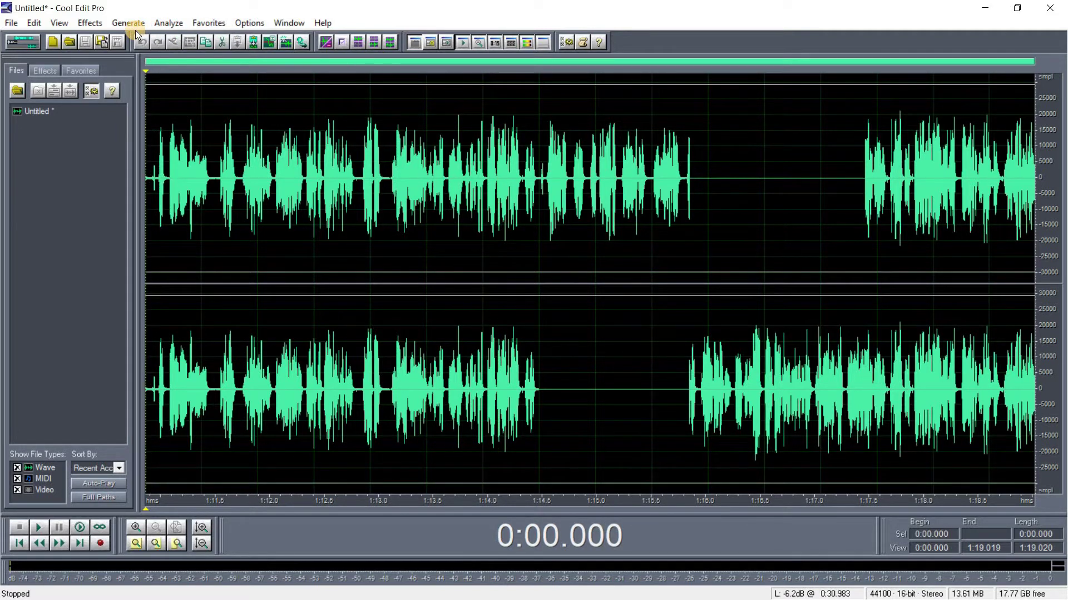
{"action": "key", "text": "space"}
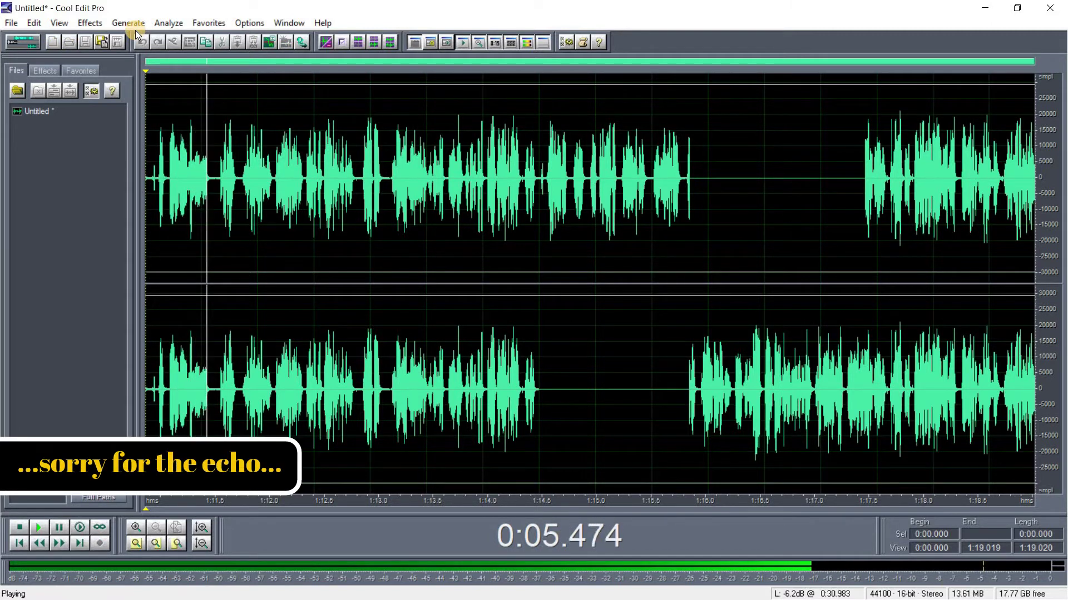
{"action": "left_click", "coordinate": [538, 161]}
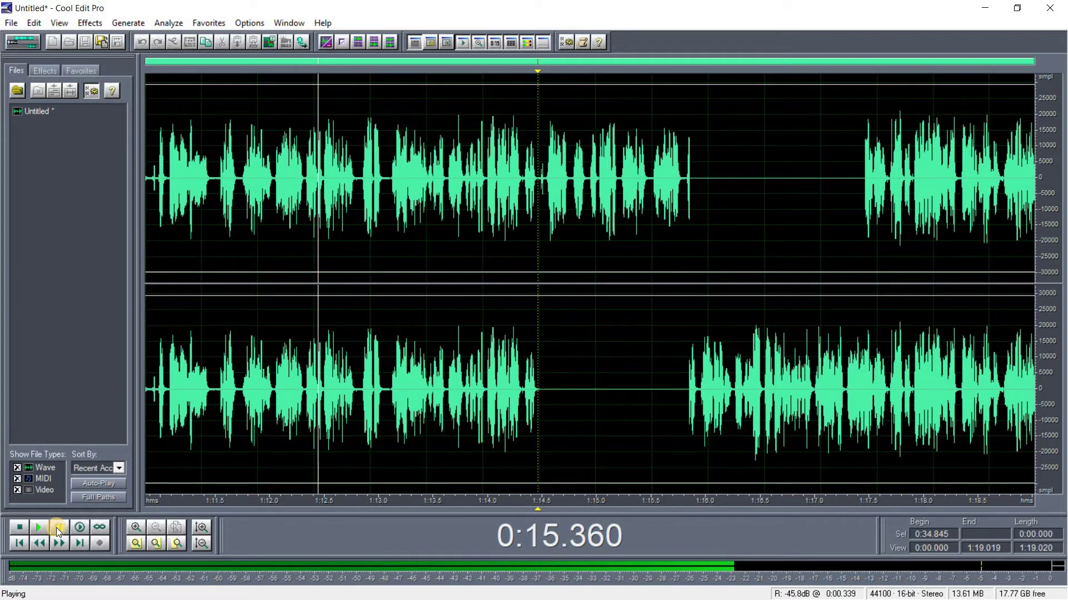
Replay the recording from about 0:30.4.
{"action": "left_click", "coordinate": [487, 130]}
{"action": "key", "text": "ctrl+space"}
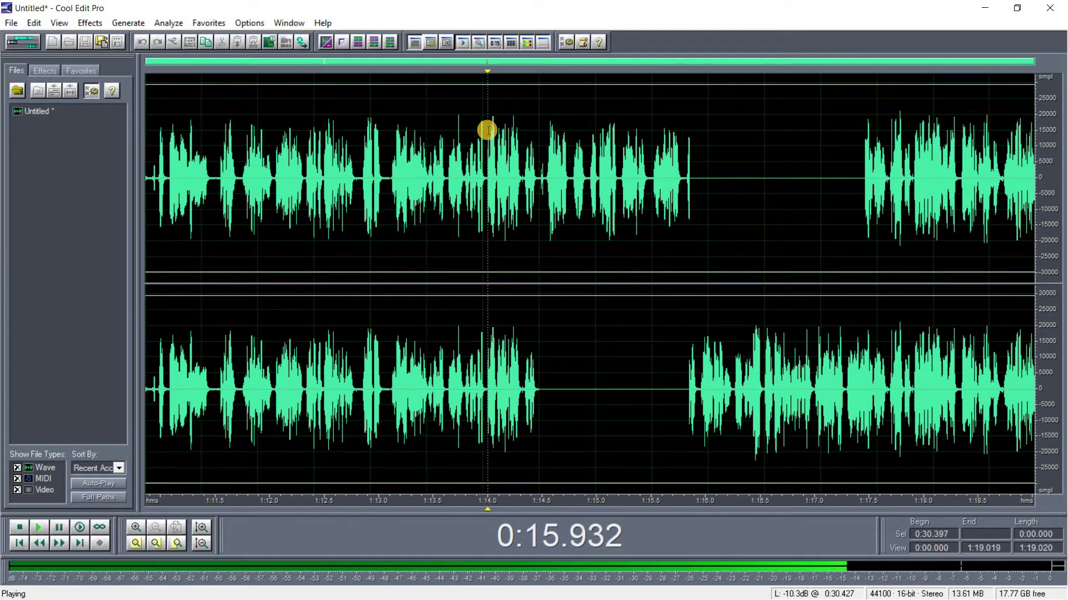
{"action": "key", "text": "space"}
{"action": "key", "text": "space"}
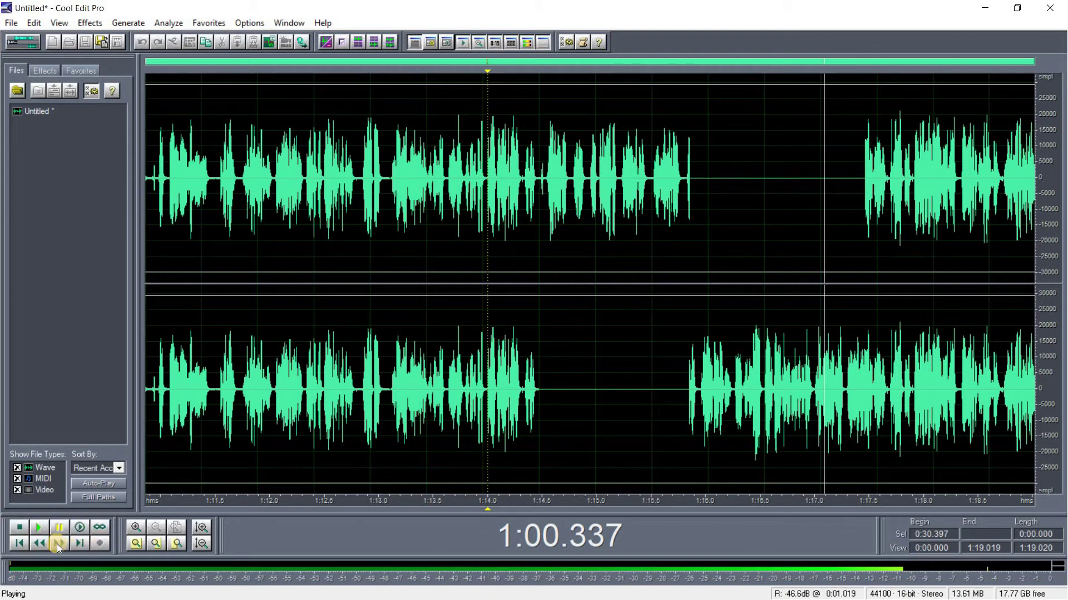
{"action": "left_click", "coordinate": [22, 527]}
{"action": "left_click", "coordinate": [37, 527]}
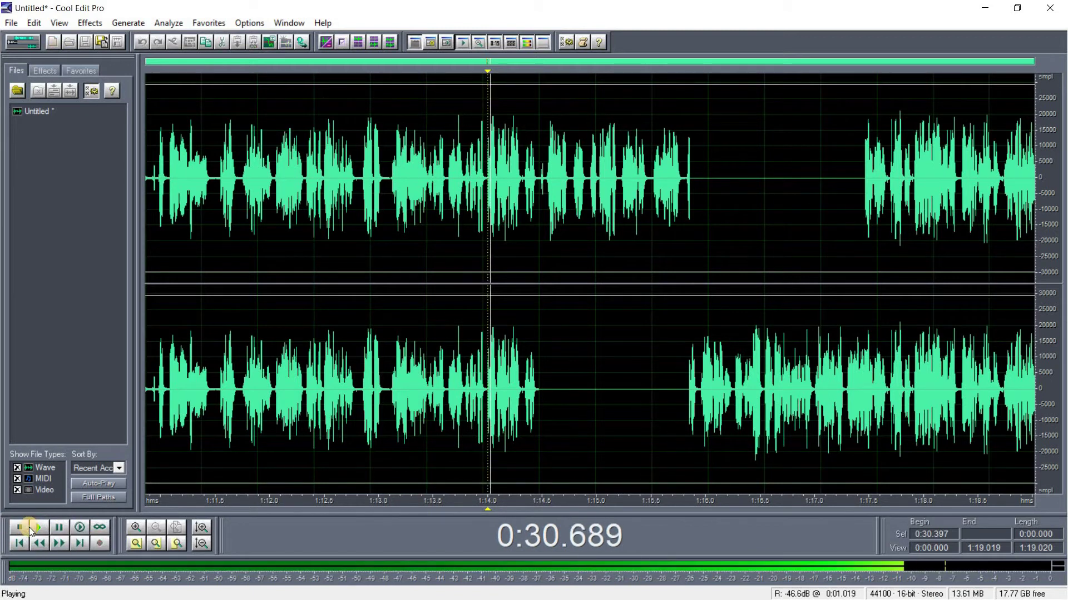
{"action": "left_click", "coordinate": [24, 529]}
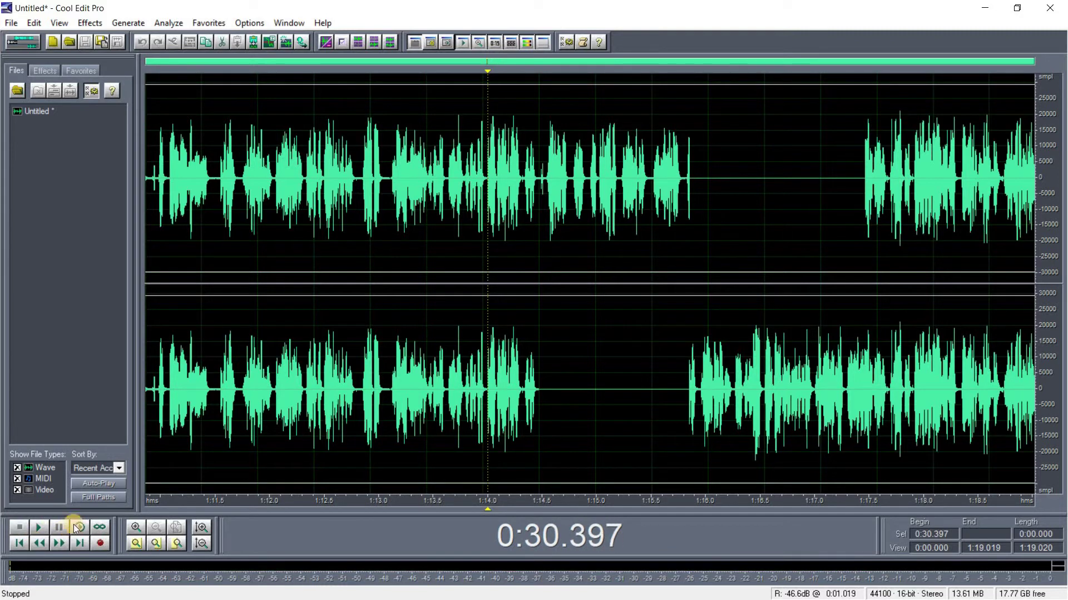
{"action": "left_click", "coordinate": [79, 543]}
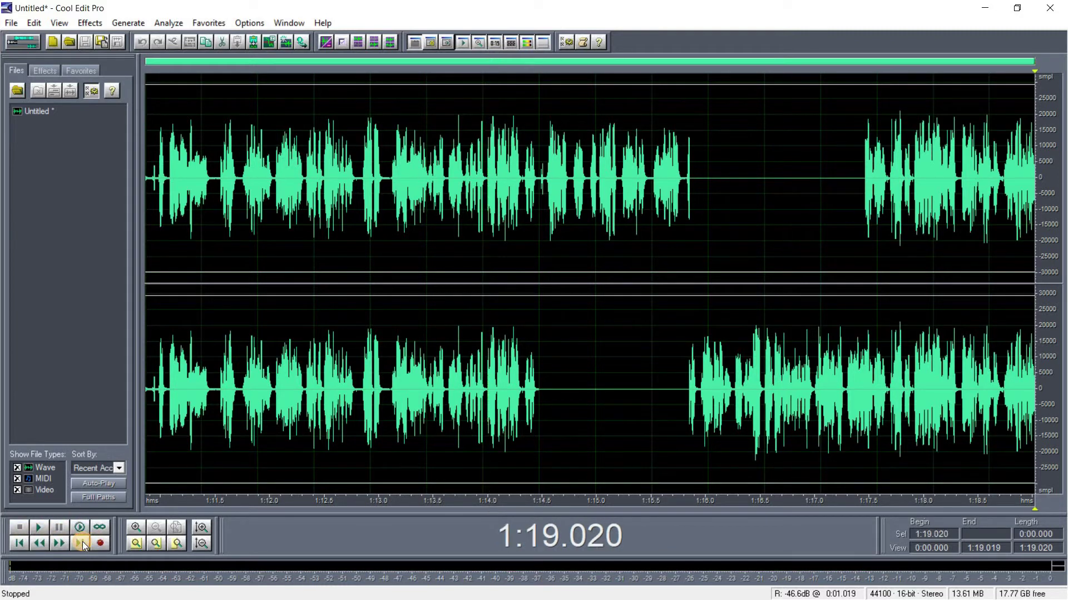
{"action": "left_click", "coordinate": [389, 359]}
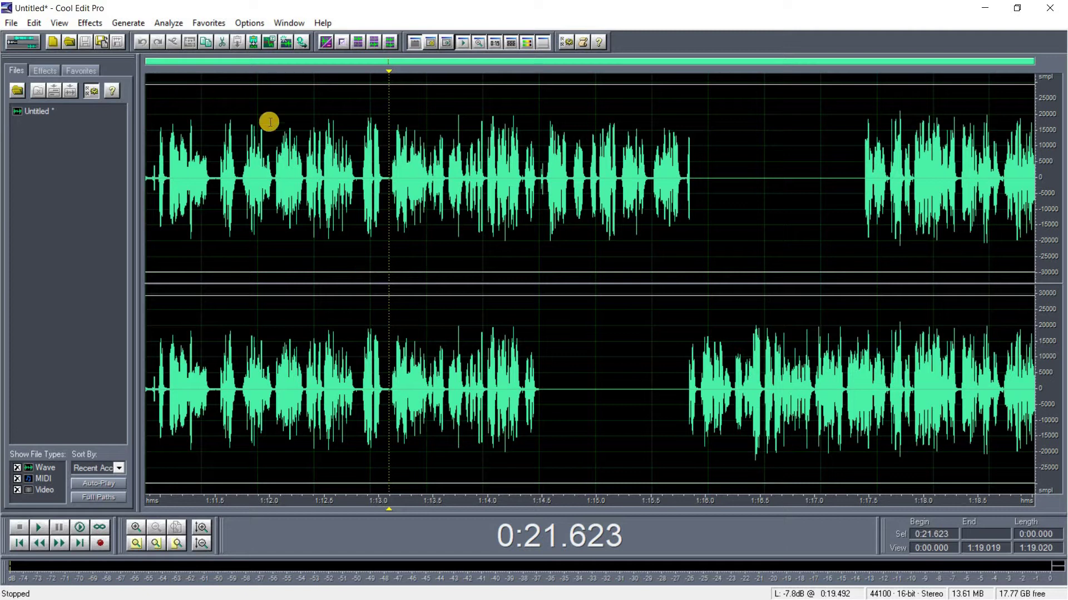
{"action": "left_click", "coordinate": [567, 140]}
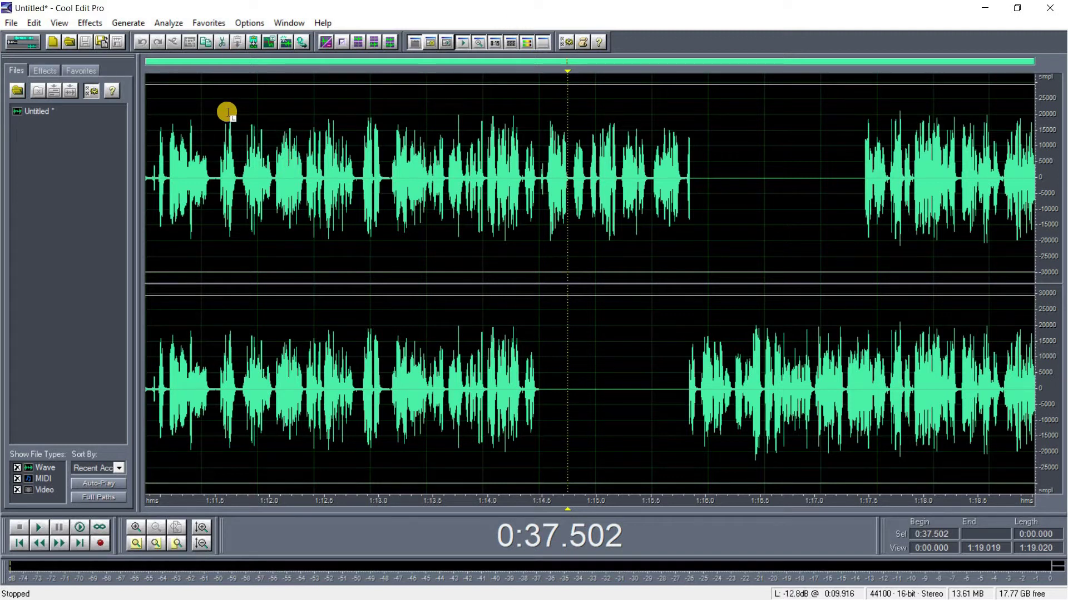
Open File > Save As to get the Save Waveform As dialog.
{"action": "right_click", "coordinate": [184, 79]}
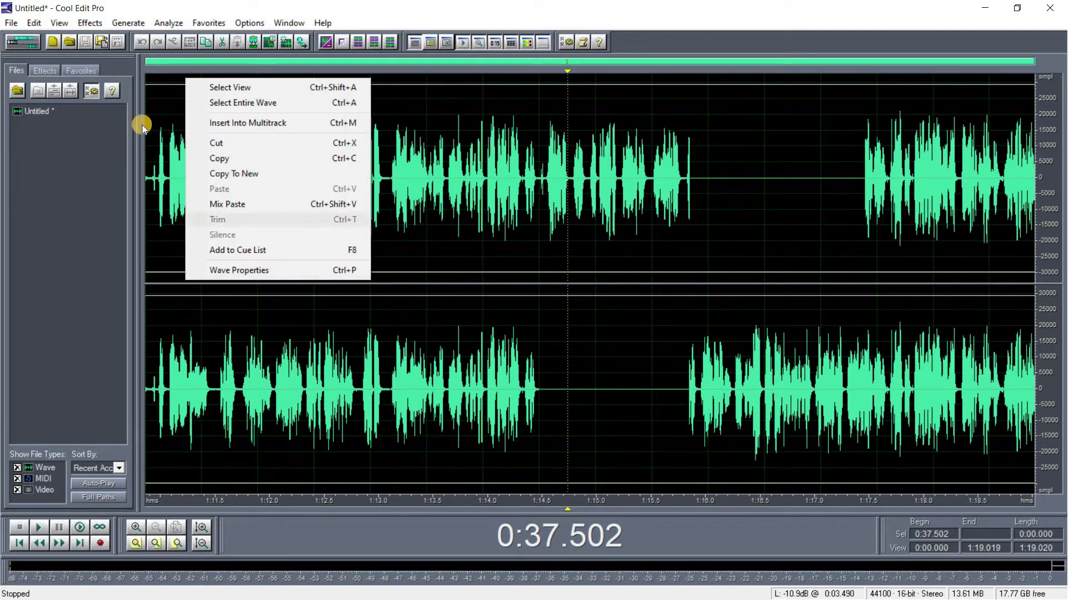
{"action": "left_click", "coordinate": [16, 86]}
{"action": "left_click", "coordinate": [12, 23]}
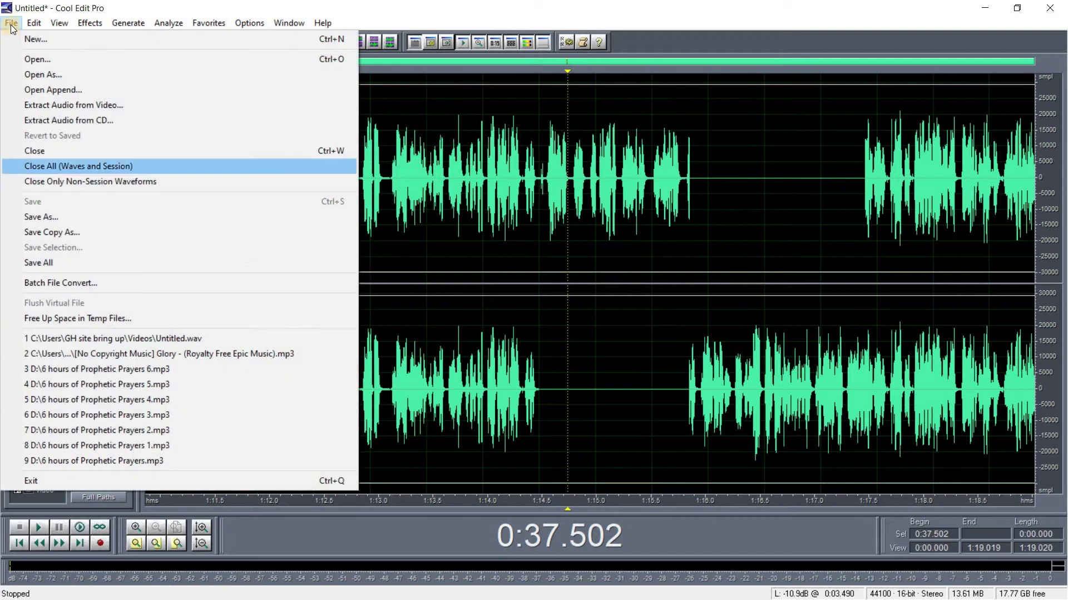
{"action": "left_click", "coordinate": [65, 218]}
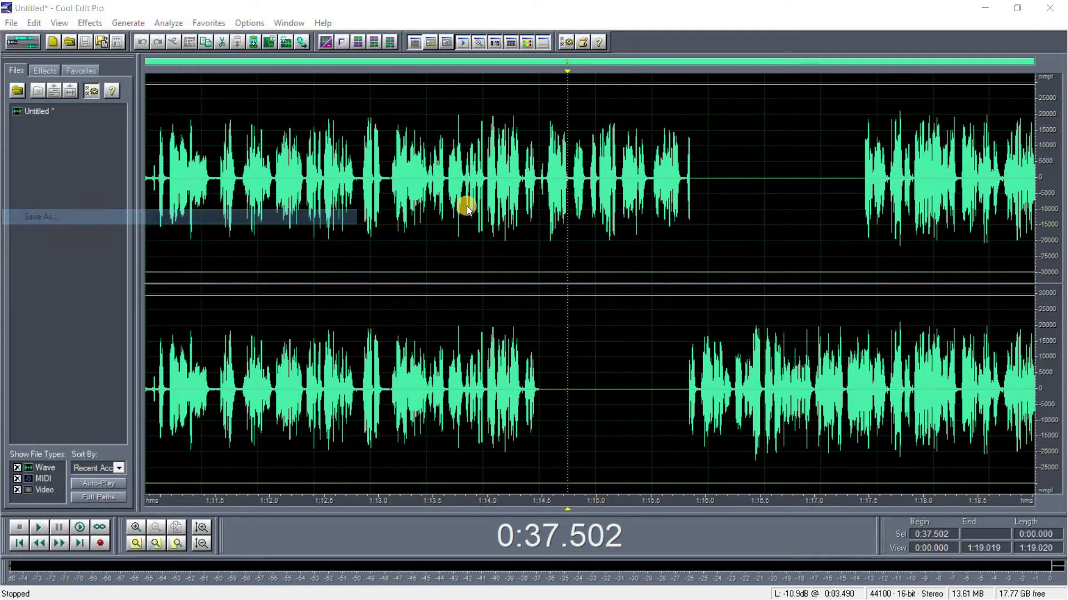
{"action": "left_click_drag", "start_coordinate": [518, 149], "coordinate": [522, 211]}
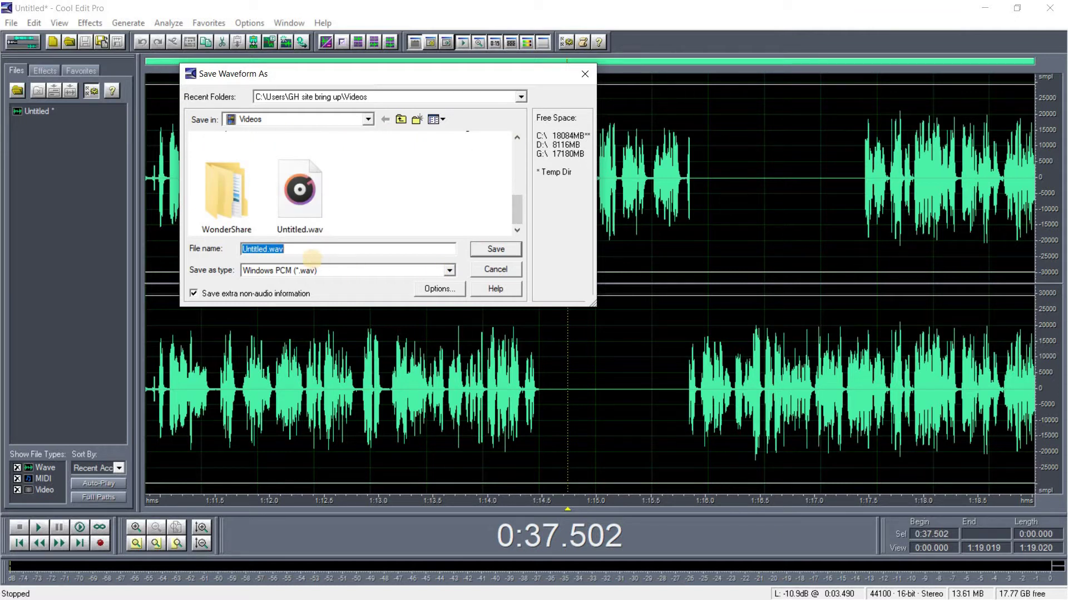
Save the recording as 'cool edit tutorial-1.wav' in Windows PCM (*.wav) format.
{"action": "type", "text": "au"}
{"action": "type", "text": "cool edit tutorial-1"}
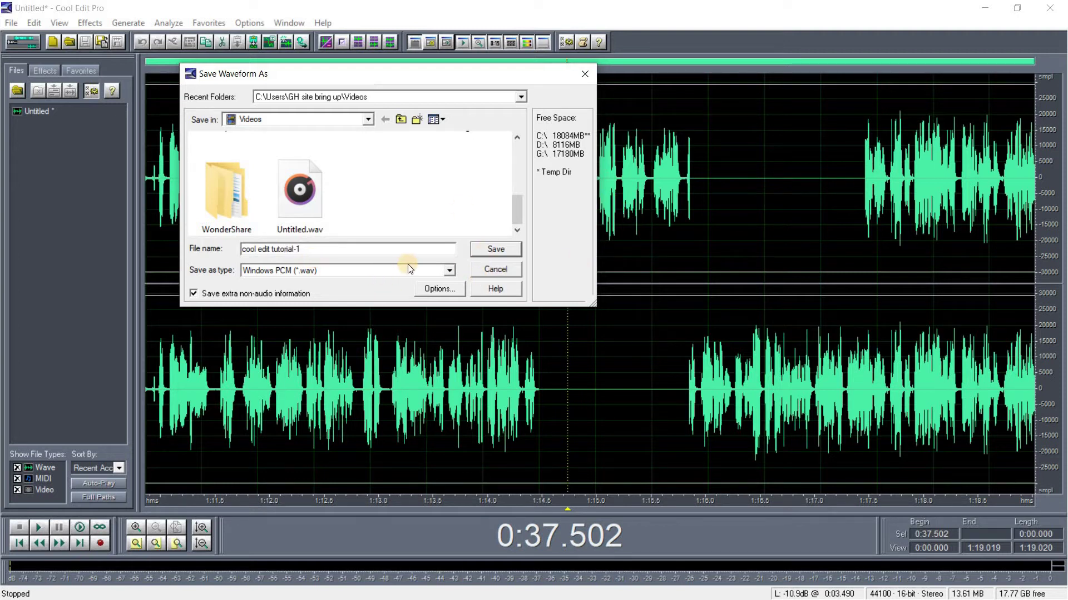
{"action": "left_click", "coordinate": [448, 270]}
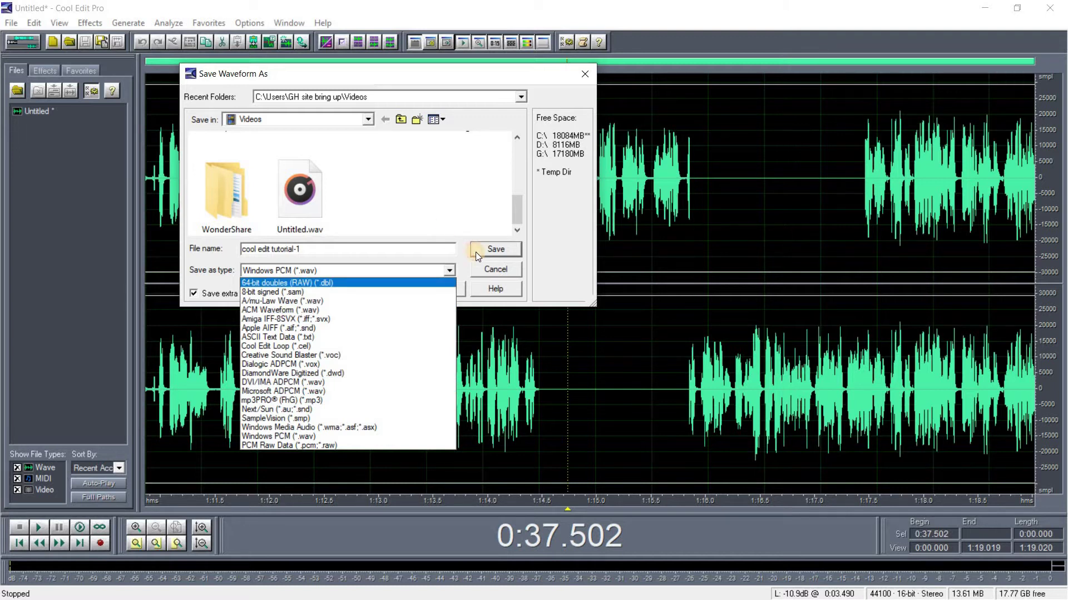
{"action": "left_click", "coordinate": [489, 248]}
{"action": "left_click", "coordinate": [490, 248]}
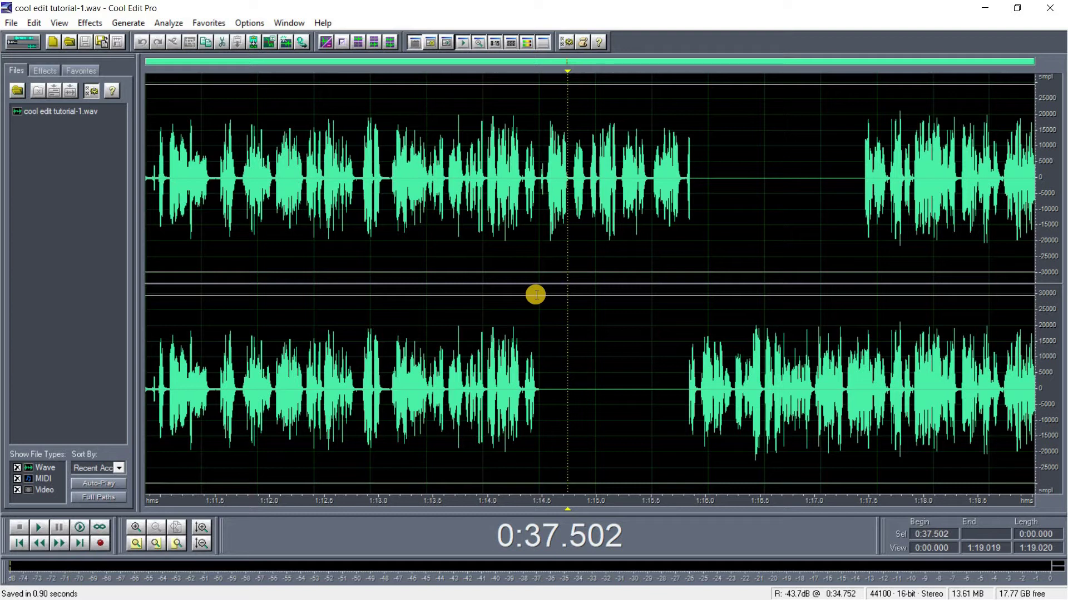
{"action": "left_click", "coordinate": [538, 179]}
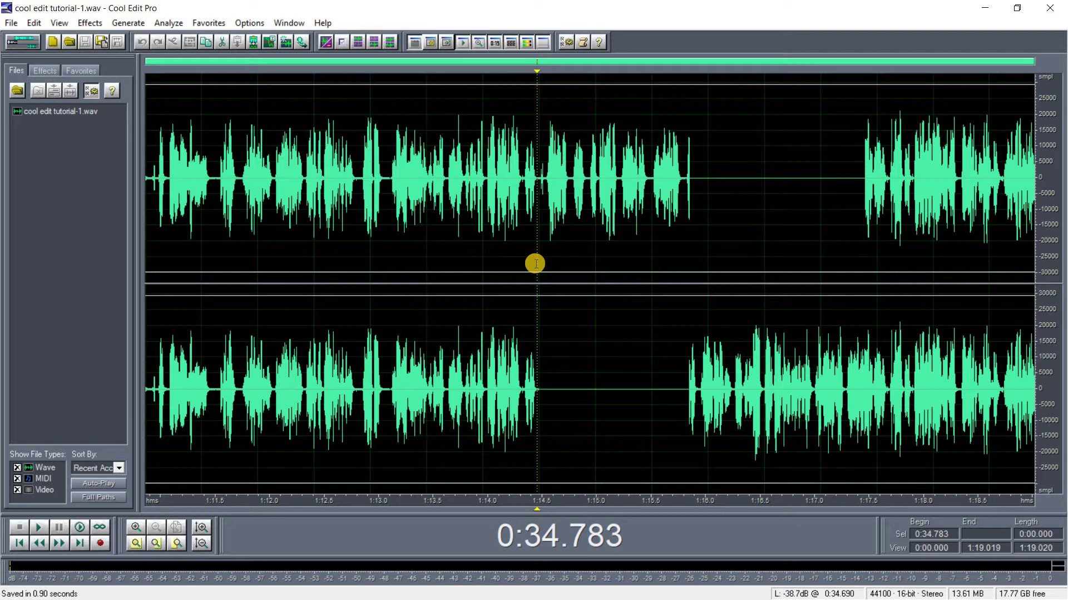
Locate and preview the silent gap starting at 0:35.030.
{"action": "left_click_drag", "start_coordinate": [536, 263], "coordinate": [697, 264]}
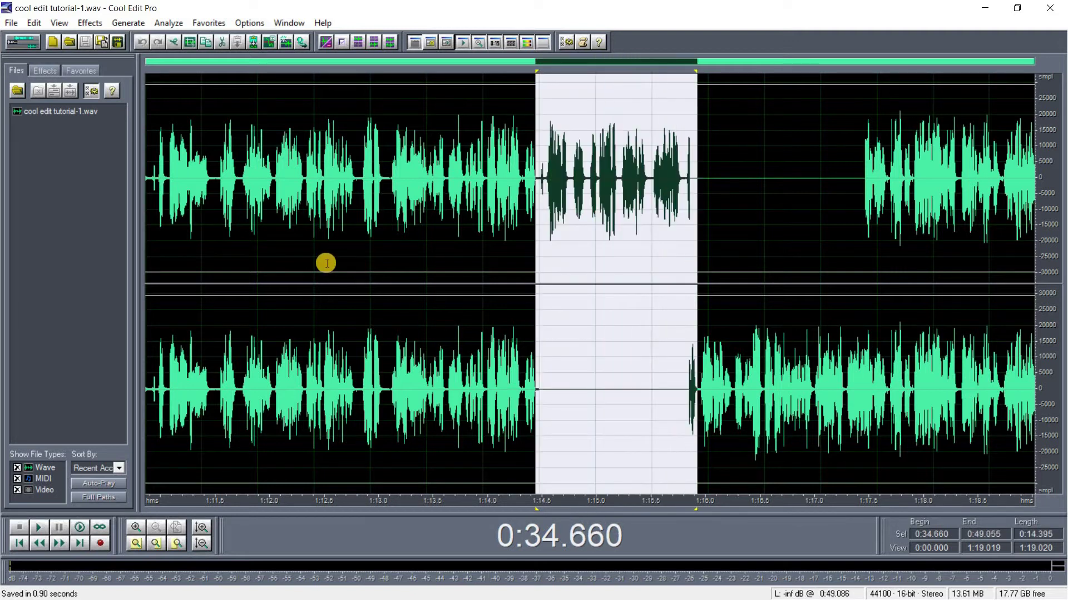
{"action": "left_click", "coordinate": [519, 257]}
{"action": "left_click", "coordinate": [539, 260]}
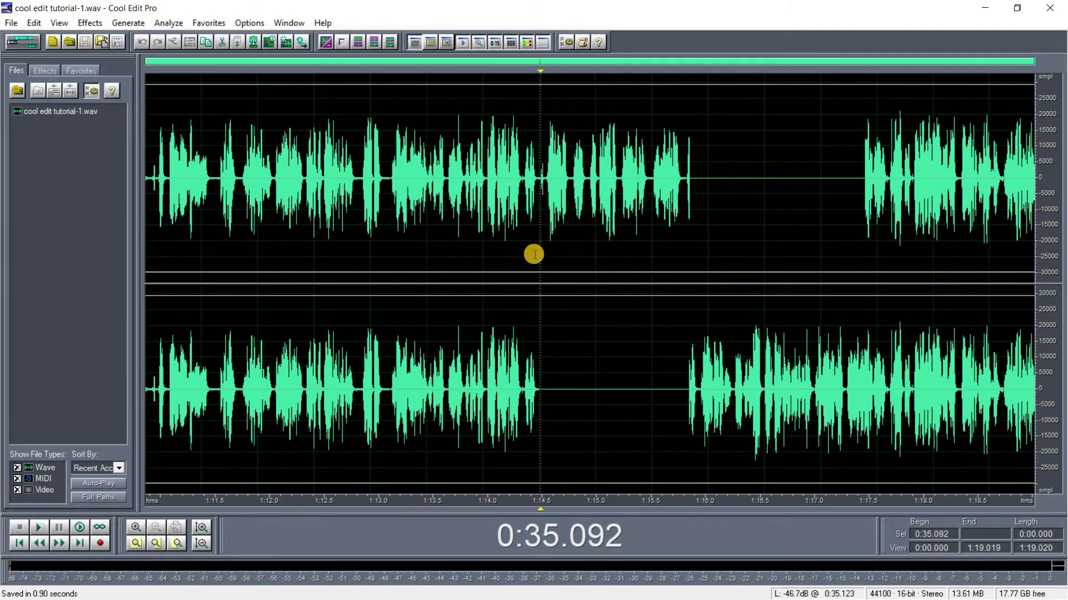
{"action": "left_click", "coordinate": [528, 254]}
{"action": "left_click_drag", "start_coordinate": [539, 257], "coordinate": [571, 266]}
{"action": "left_click", "coordinate": [540, 246]}
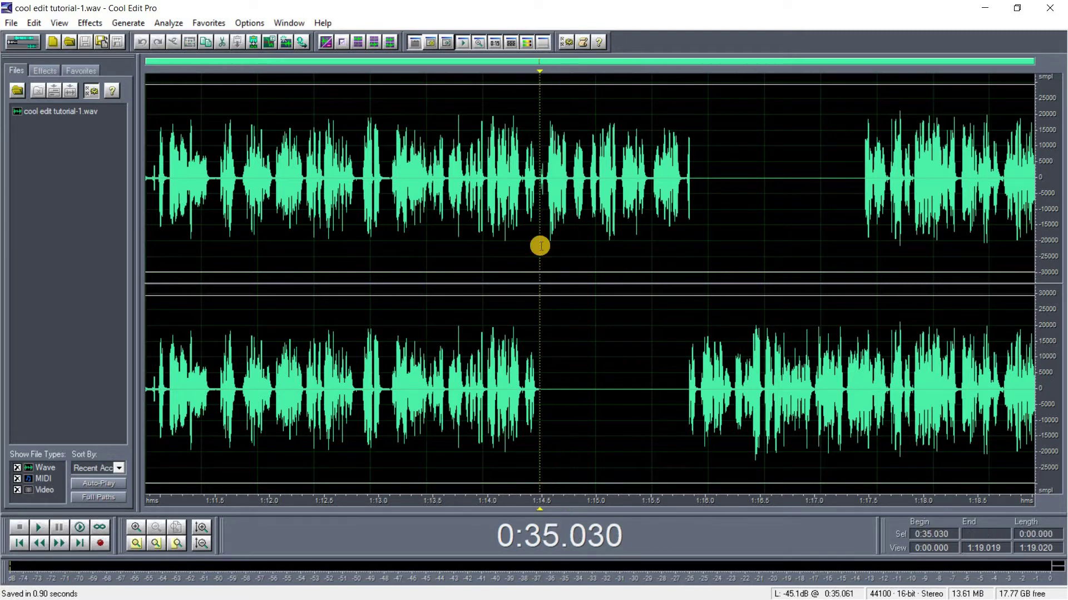
{"action": "key", "text": "space"}
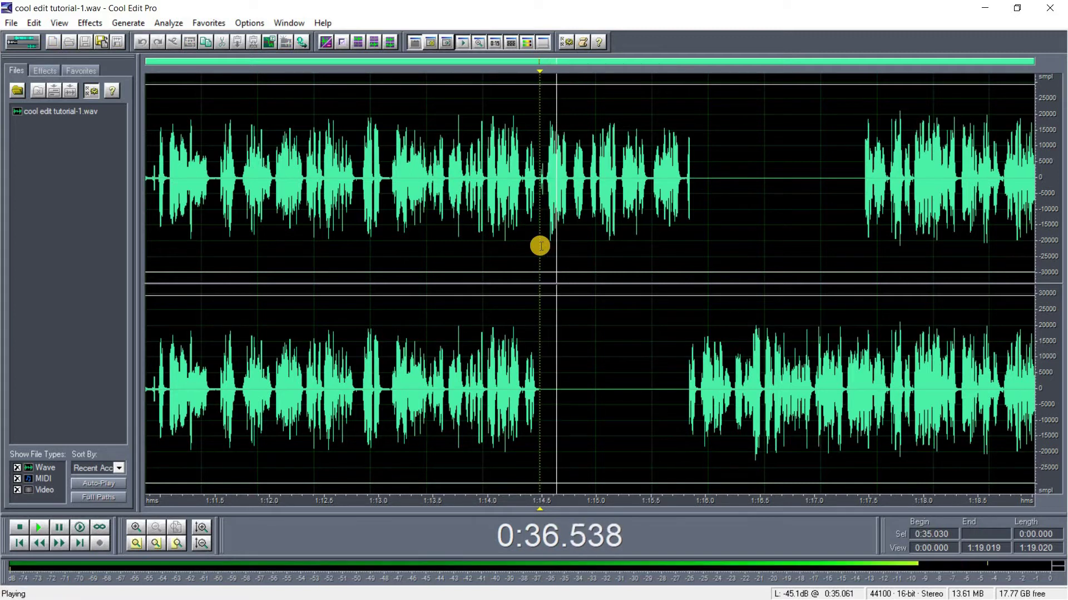
{"action": "key", "text": "space"}
Delete the 0:35.030–0:37.934 silent gap, shortening the take to 1:16.116.
{"action": "left_click_drag", "start_coordinate": [541, 246], "coordinate": [572, 251]}
{"action": "right_click", "coordinate": [561, 256]}
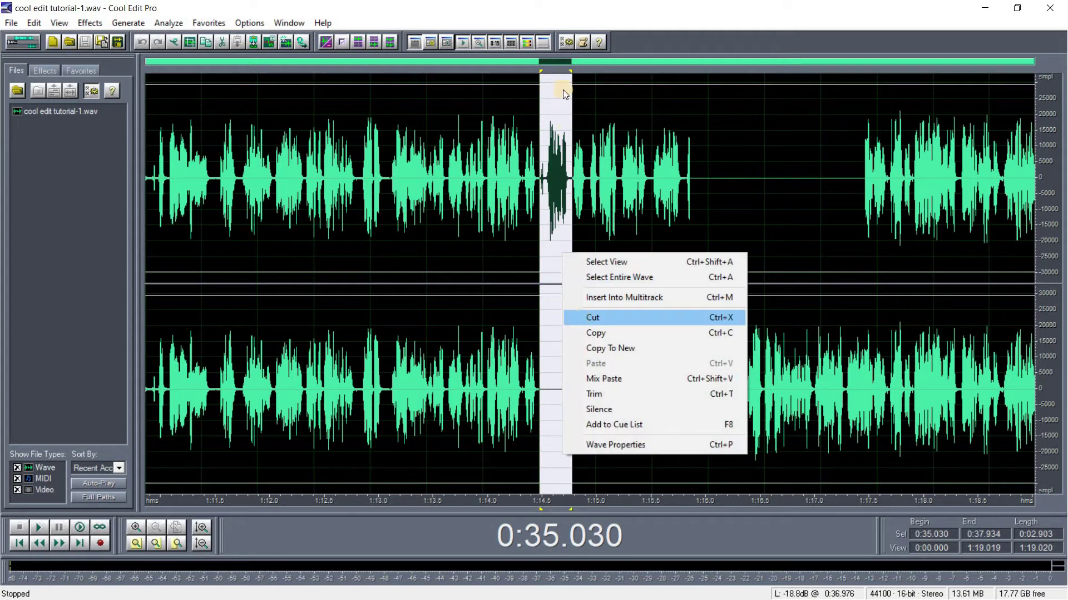
{"action": "left_click", "coordinate": [578, 5]}
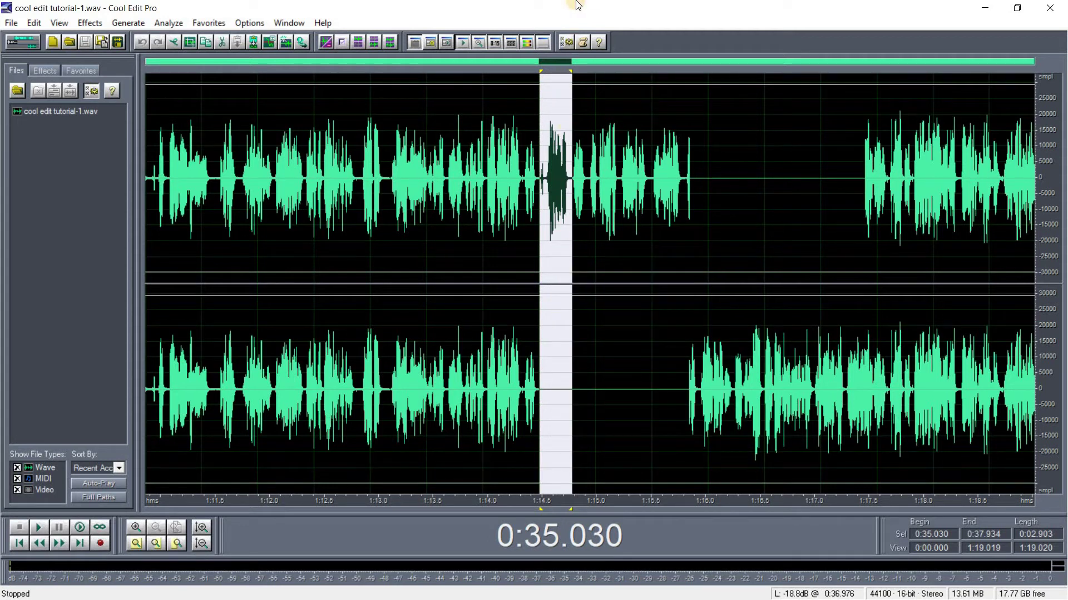
{"action": "key", "text": "Delete"}
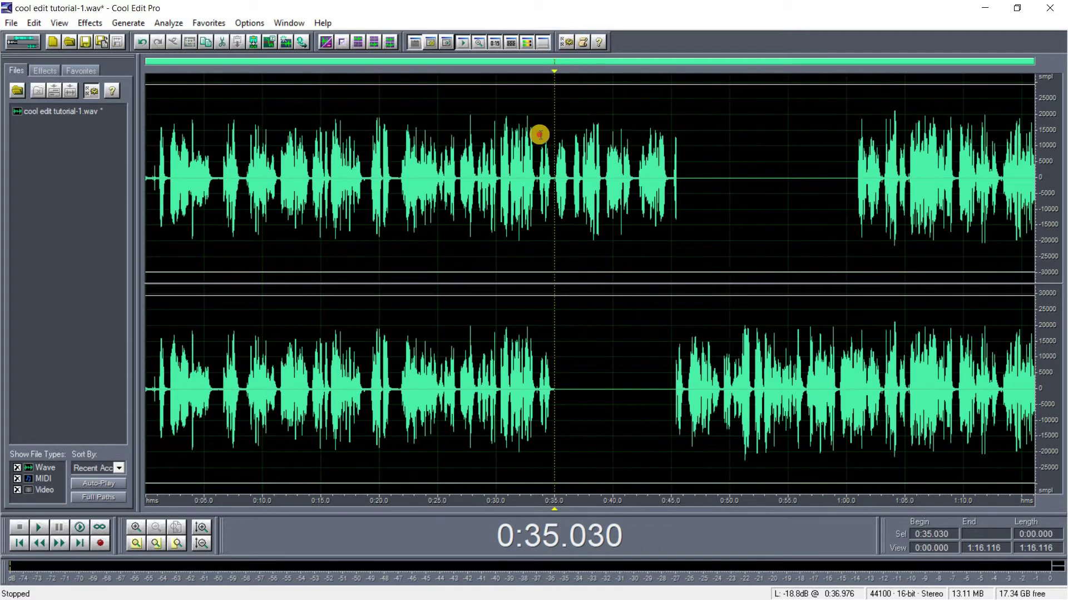
Cut the 0:33.564–0:44.753 range and play back around the edits to check them.
{"action": "left_click", "coordinate": [540, 134]}
{"action": "key", "text": "space"}
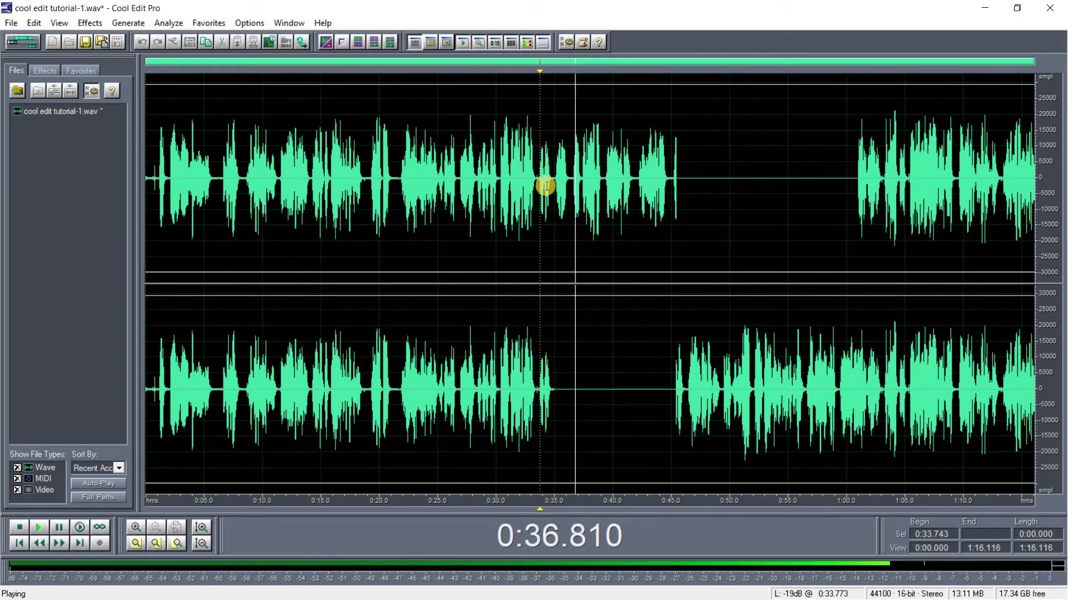
{"action": "key", "text": "space"}
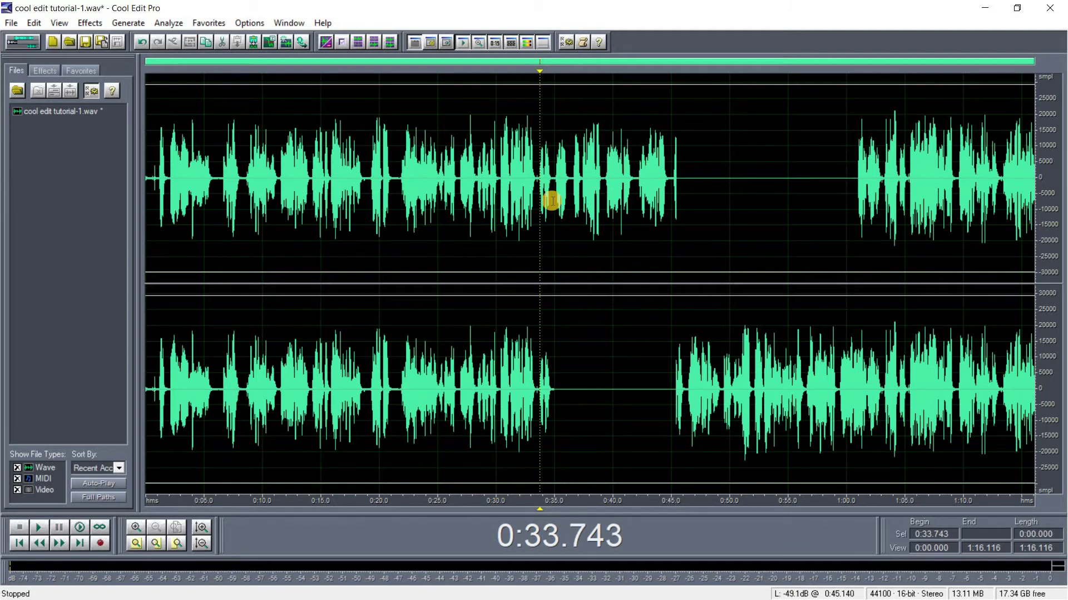
{"action": "left_click_drag", "start_coordinate": [537, 201], "coordinate": [669, 215]}
{"action": "right_click", "coordinate": [619, 195]}
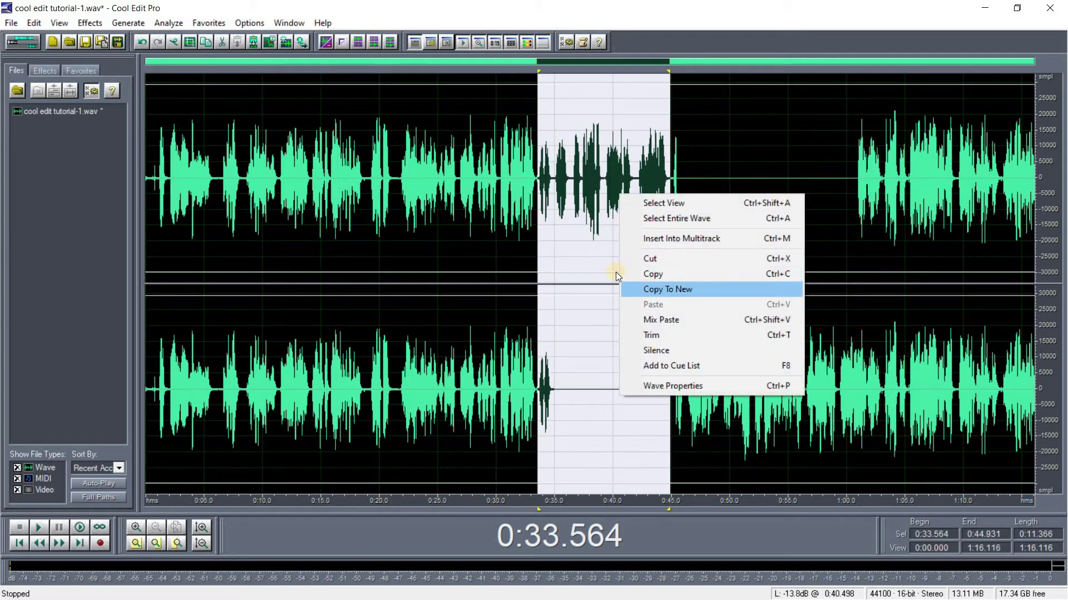
{"action": "left_click", "coordinate": [664, 255]}
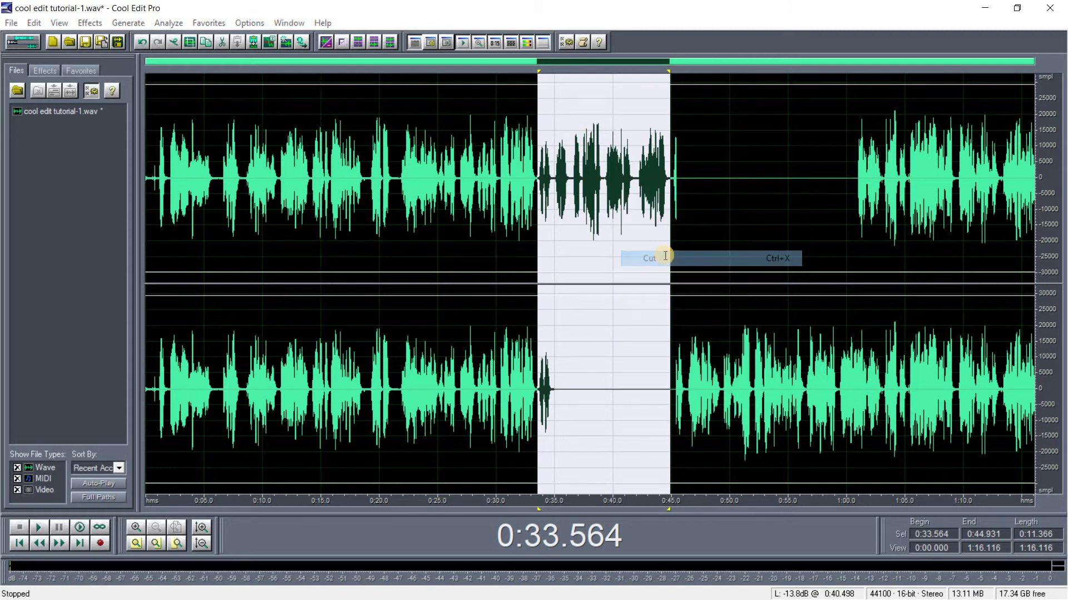
{"action": "left_click", "coordinate": [591, 255]}
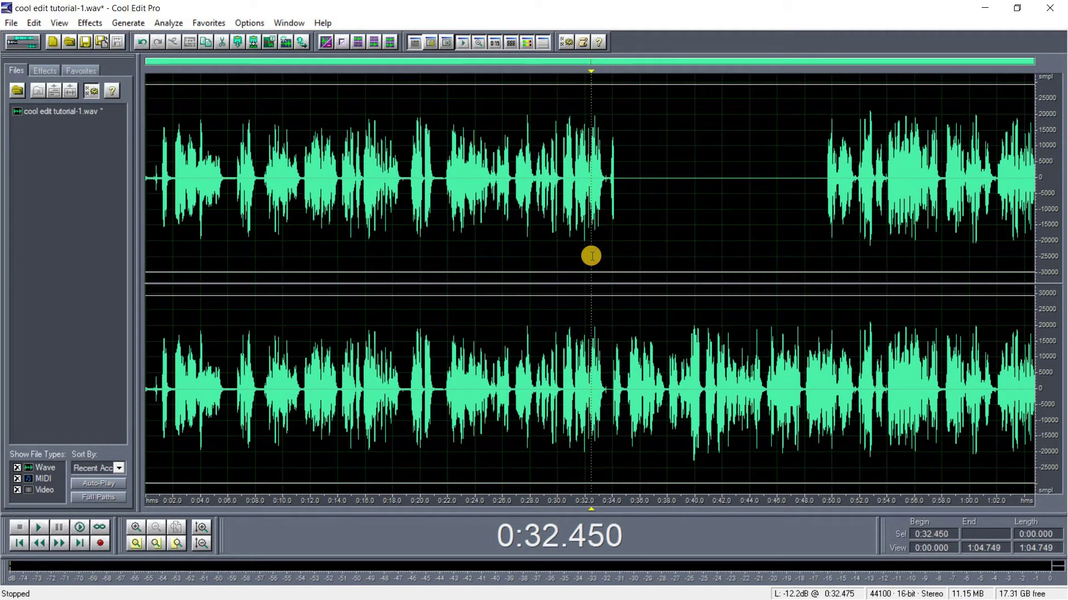
{"action": "key", "text": "space"}
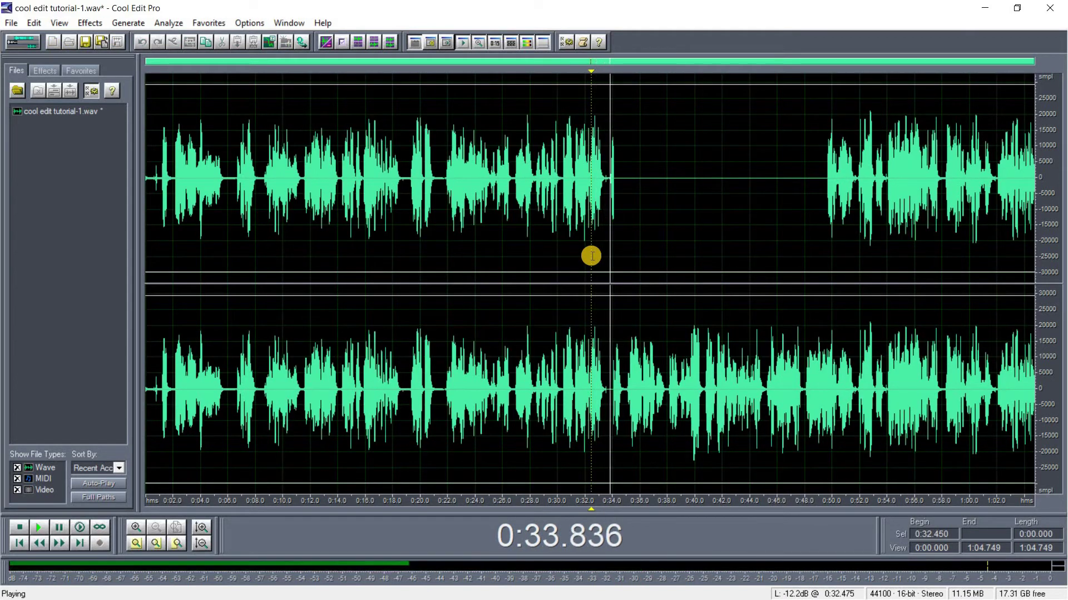
{"action": "key", "text": "space"}
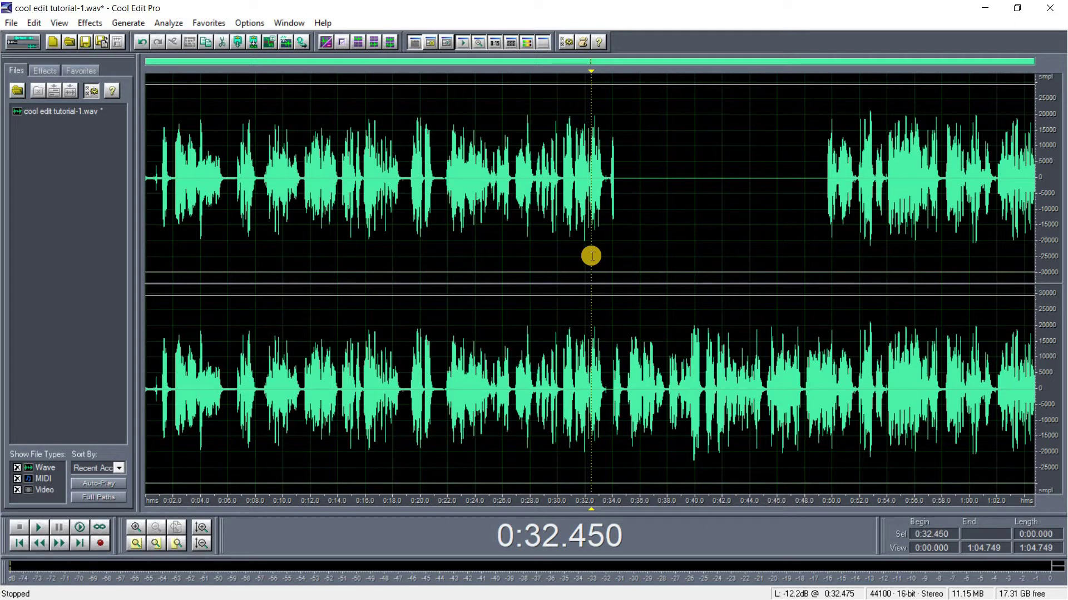
Delete the 0:14.326–0:24.603 passage, then undo that deletion.
{"action": "left_click", "coordinate": [342, 251]}
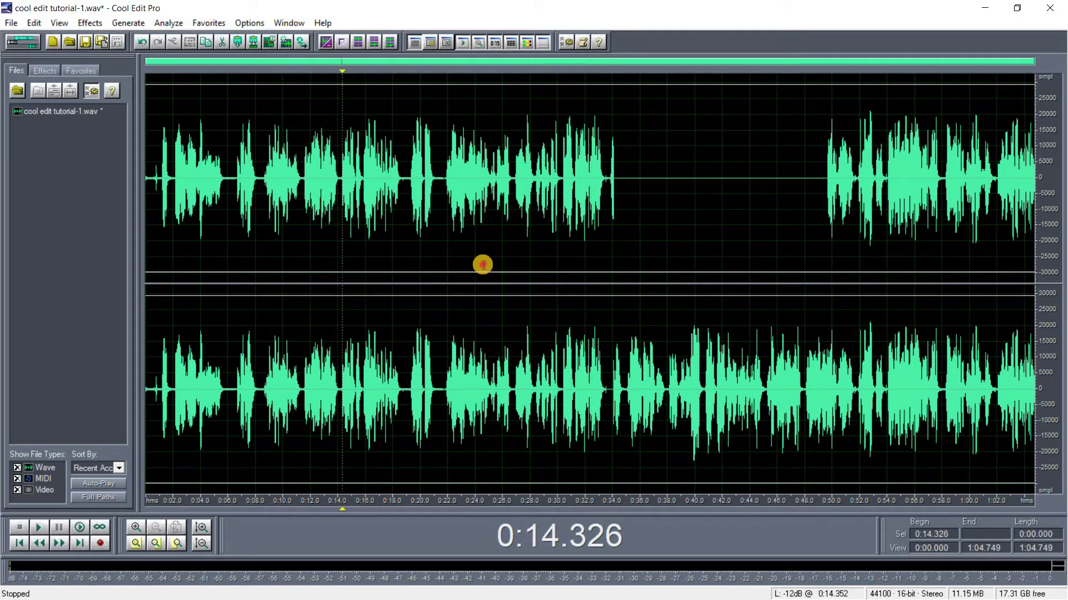
{"action": "left_click", "coordinate": [483, 265], "text": "shift"}
{"action": "right_click", "coordinate": [448, 266]}
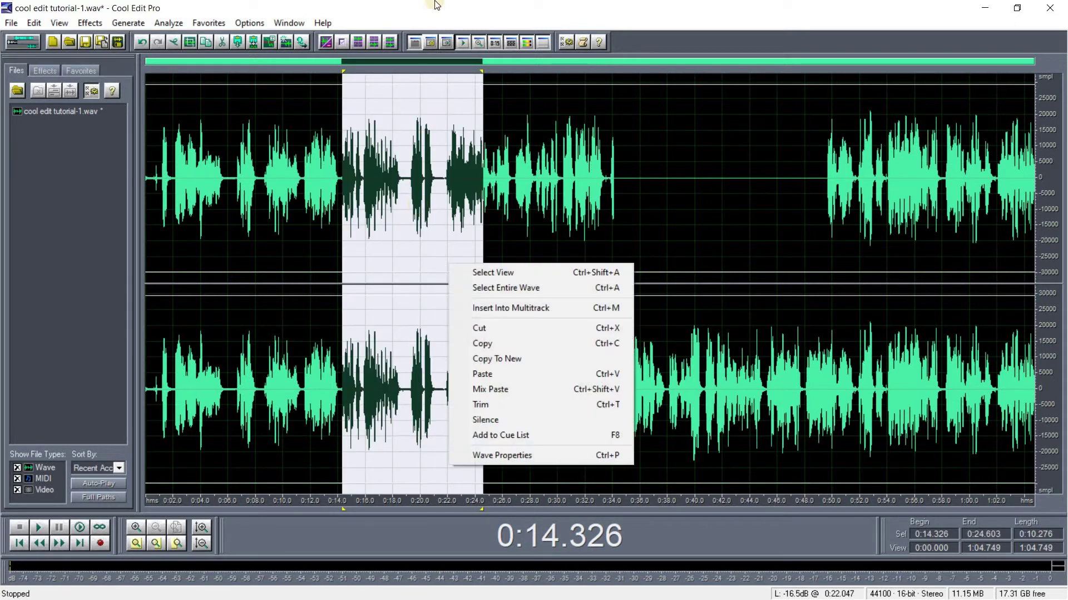
{"action": "left_click", "coordinate": [479, 328]}
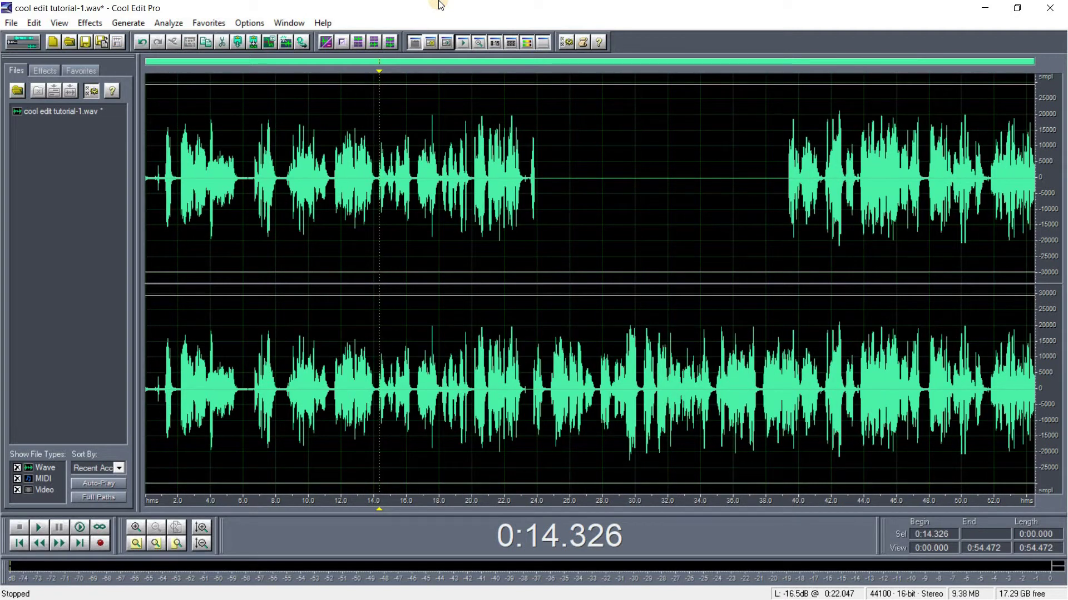
{"action": "key", "text": "ctrl+z"}
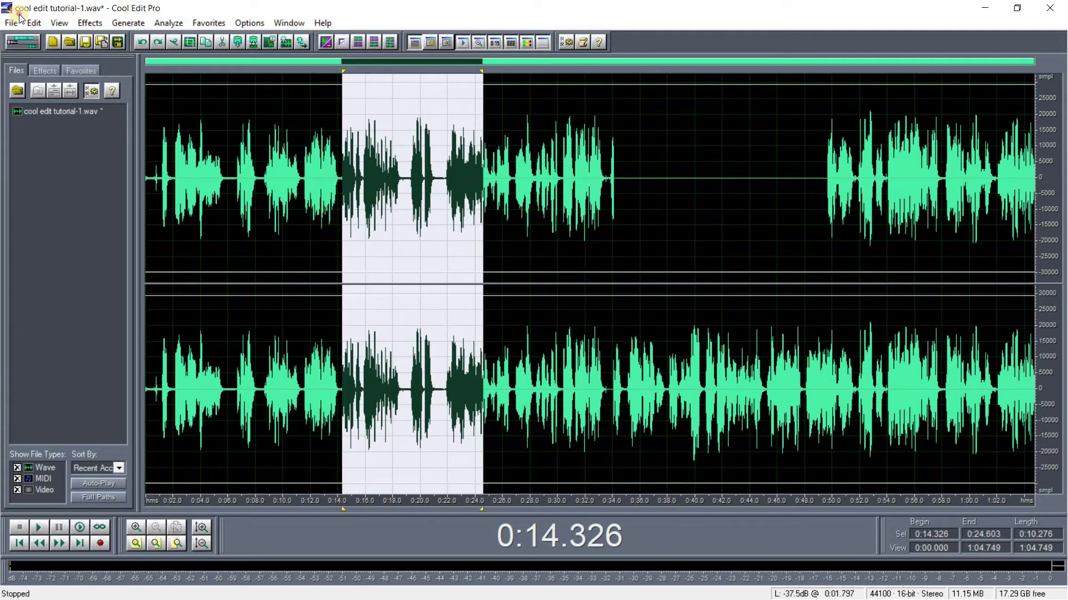
{"action": "left_click", "coordinate": [34, 23]}
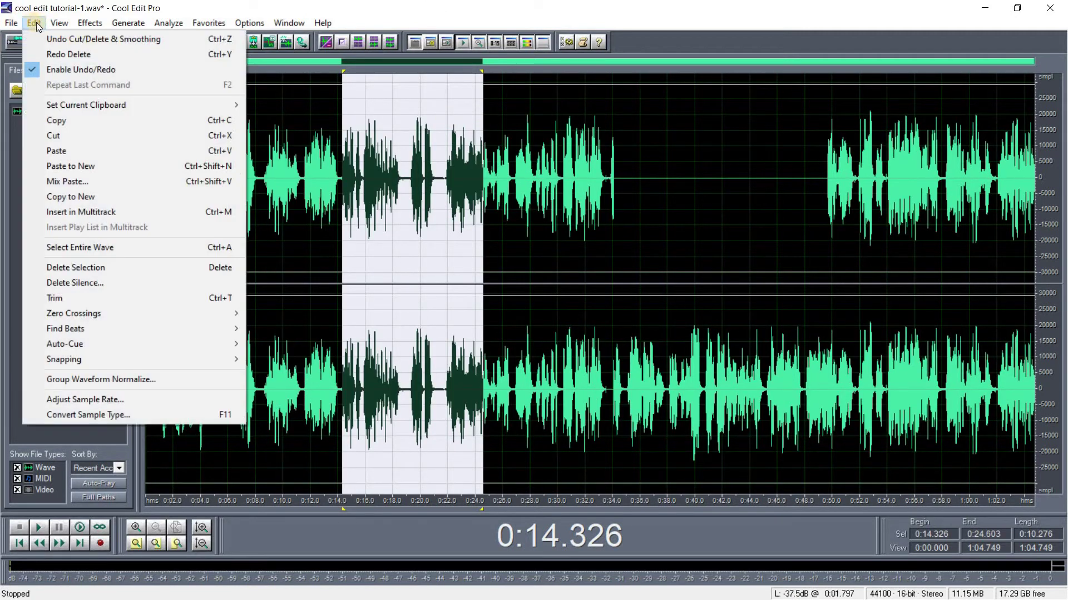
{"action": "left_click", "coordinate": [90, 23]}
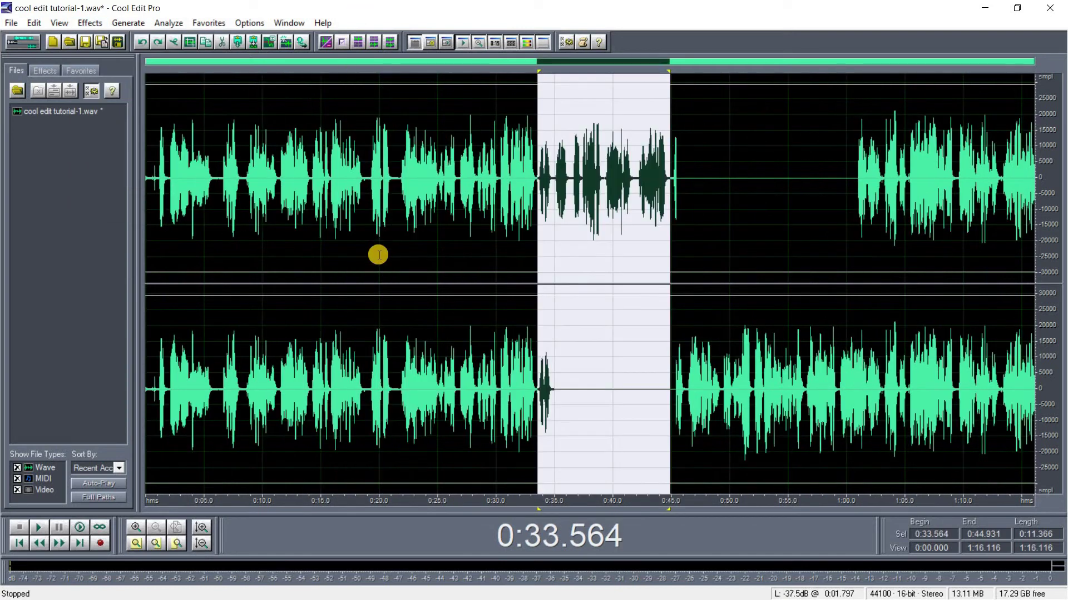
Cut the 0:33.683–0:44.693 passage and paste it in at 0:21.481.
{"action": "left_click", "coordinate": [378, 254]}
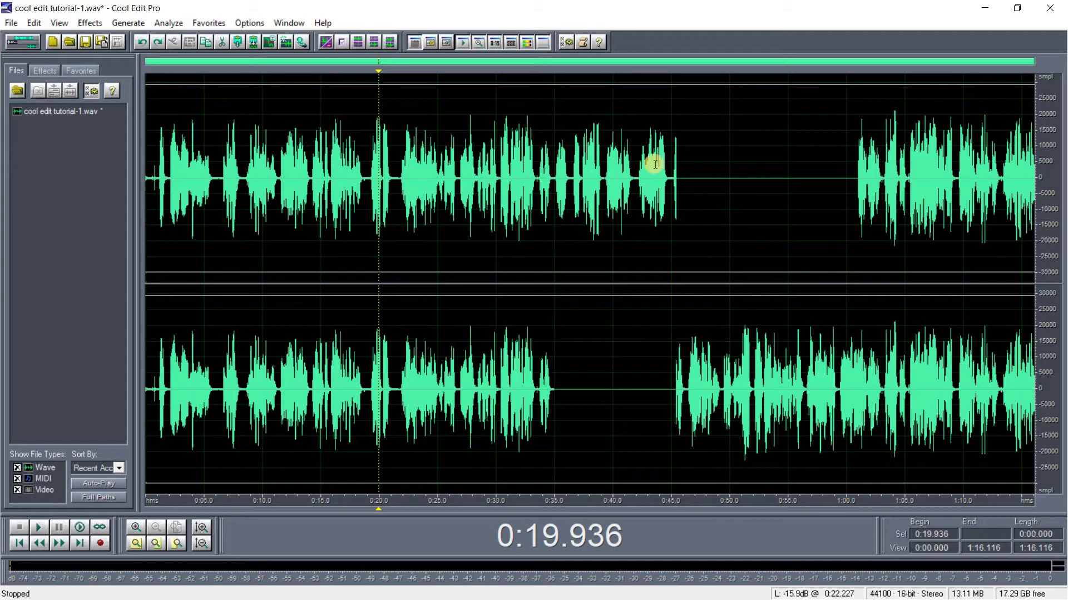
{"action": "left_click_drag", "start_coordinate": [539, 244], "coordinate": [667, 243]}
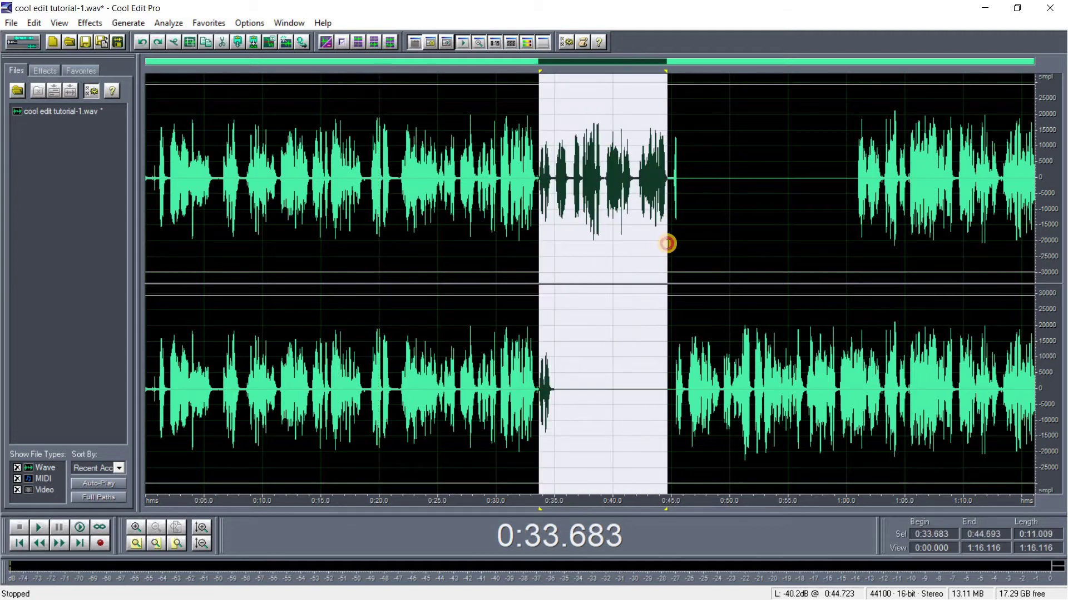
{"action": "right_click", "coordinate": [641, 229]}
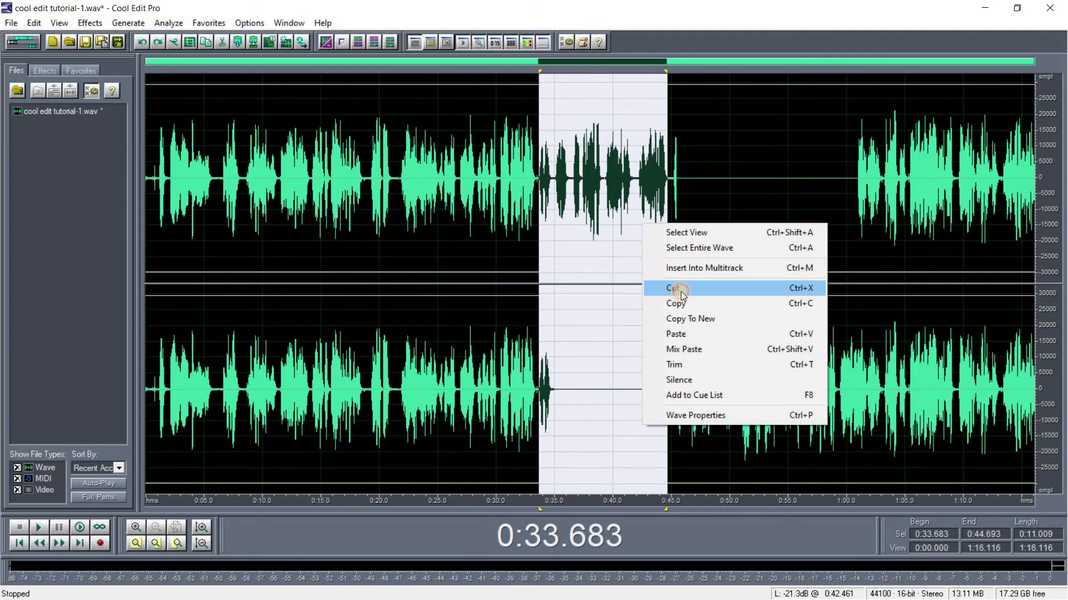
{"action": "left_click", "coordinate": [680, 290]}
{"action": "left_click", "coordinate": [439, 206]}
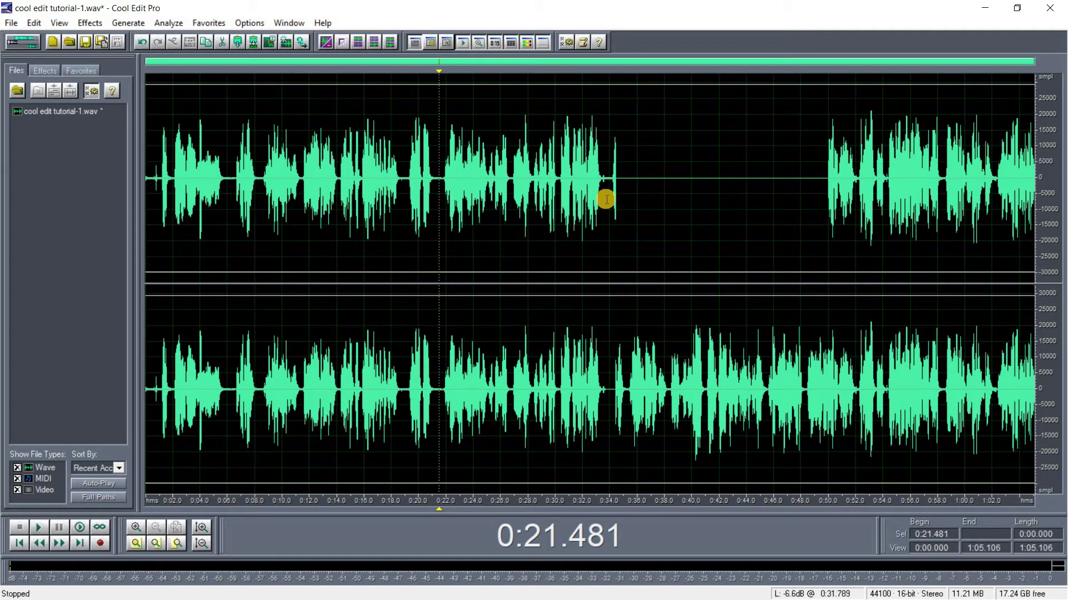
{"action": "right_click", "coordinate": [438, 206]}
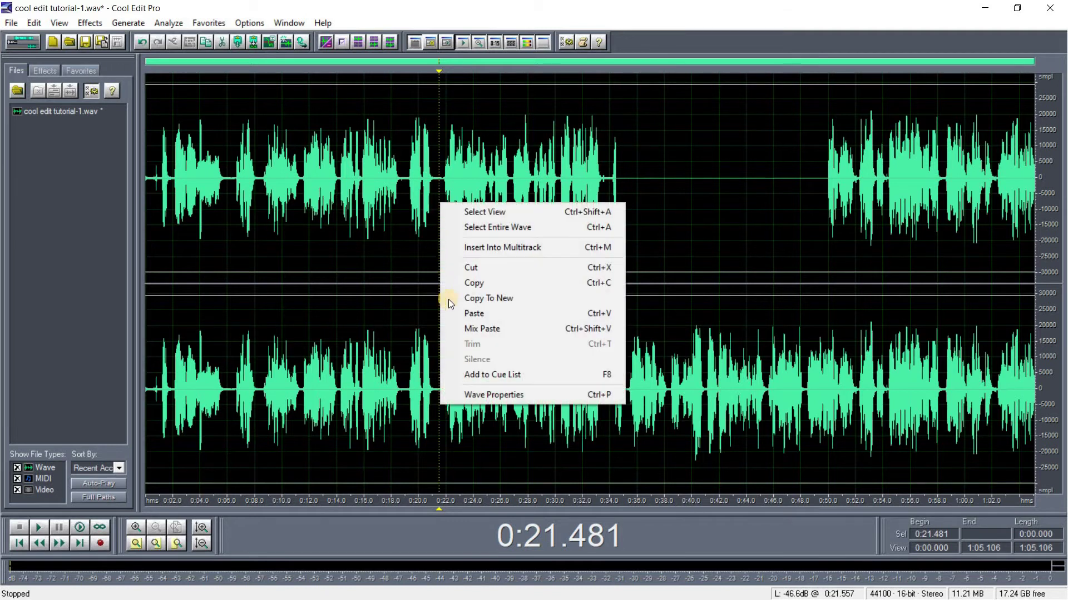
{"action": "left_click", "coordinate": [469, 313]}
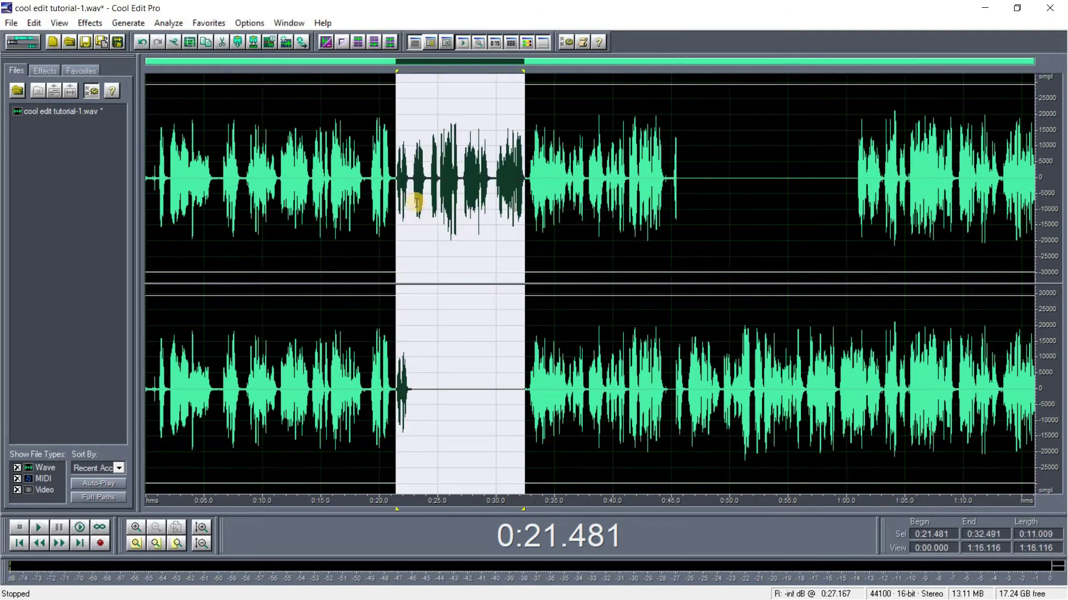
{"action": "left_click", "coordinate": [369, 200]}
Preview the edit, cut the 1:00.583–1:10.224 stretch, and undo an accidental whole-wave change.
{"action": "key", "text": "space"}
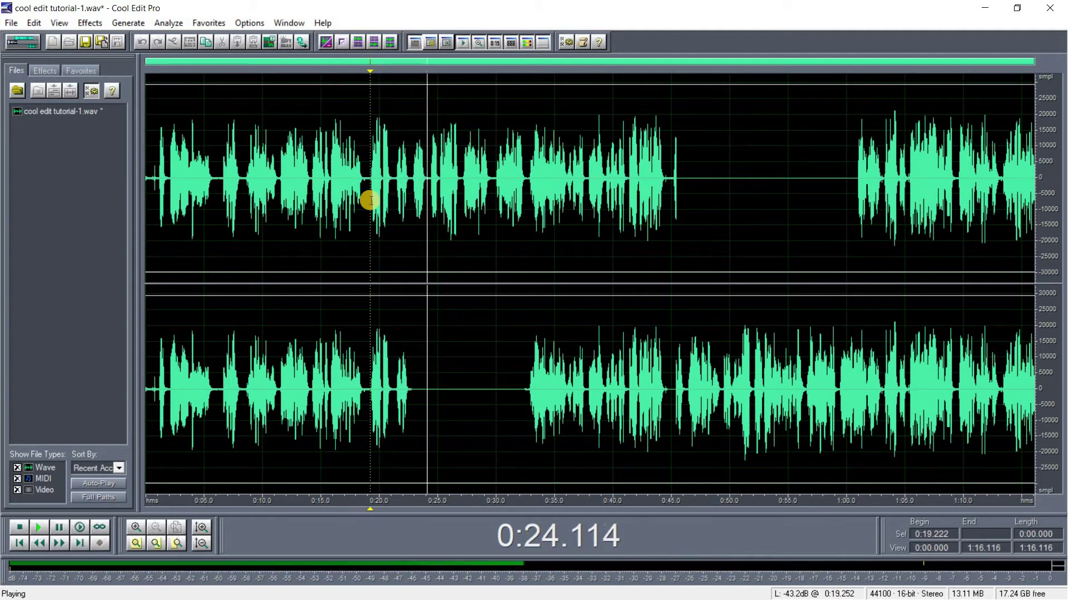
{"action": "key", "text": "space"}
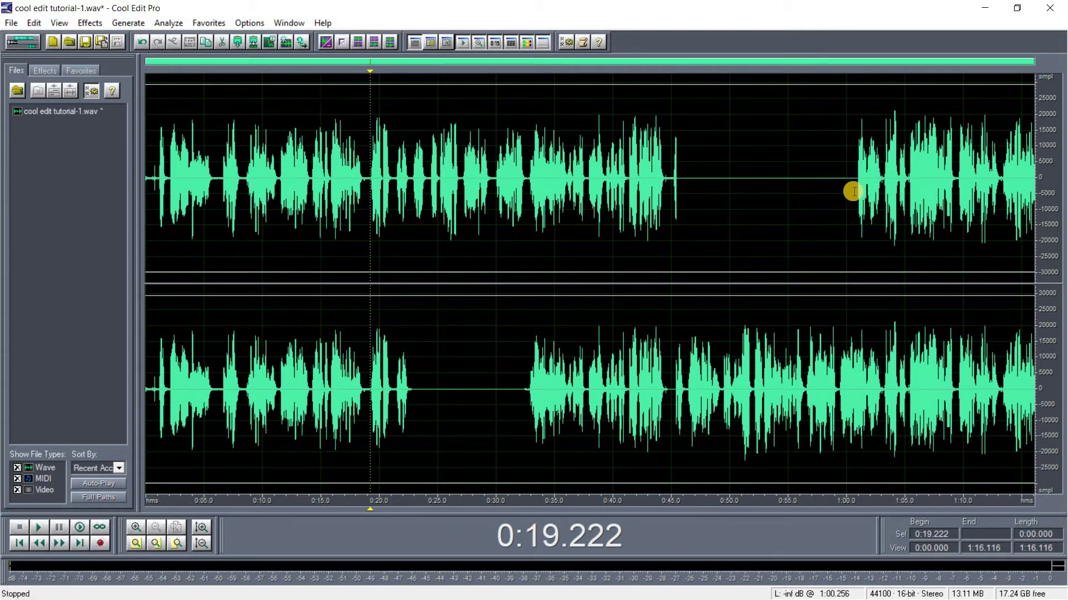
{"action": "left_click_drag", "start_coordinate": [853, 192], "coordinate": [965, 184]}
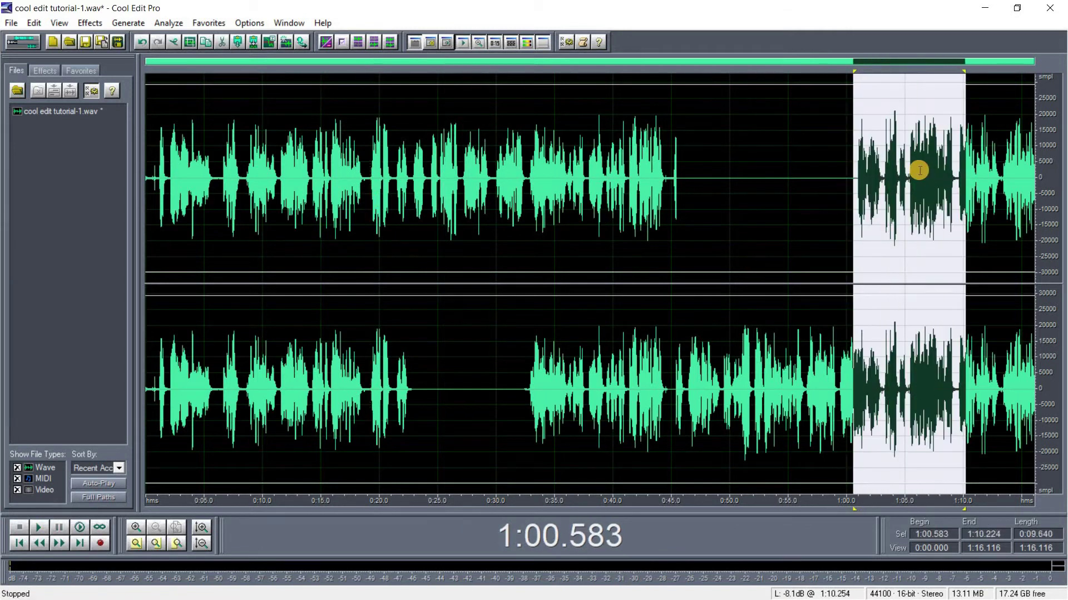
{"action": "right_click", "coordinate": [936, 263]}
{"action": "left_click", "coordinate": [920, 227]}
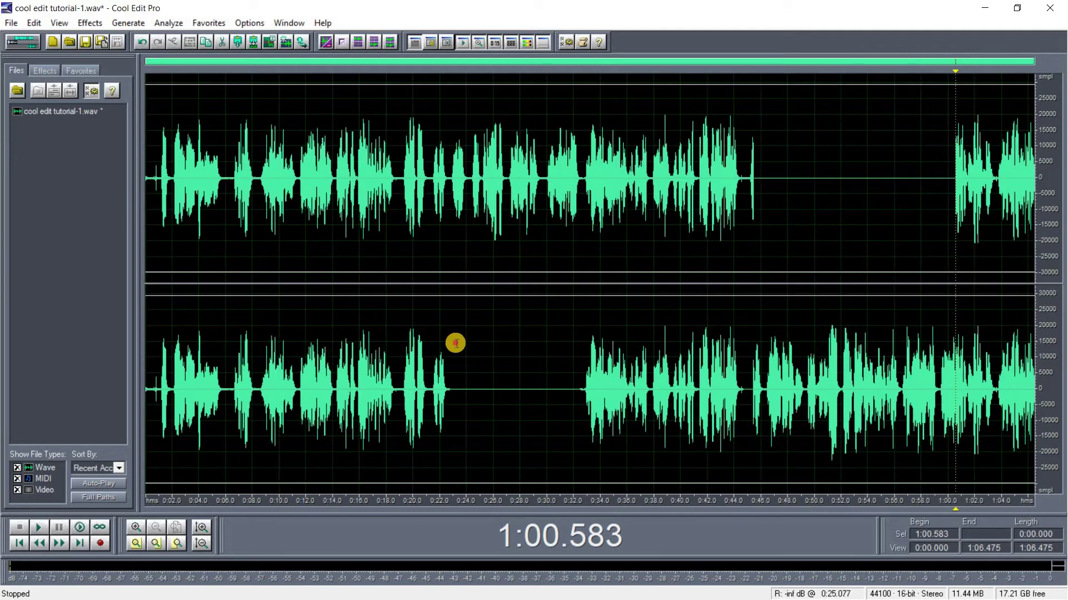
{"action": "left_click", "coordinate": [455, 343]}
{"action": "right_click", "coordinate": [456, 339]}
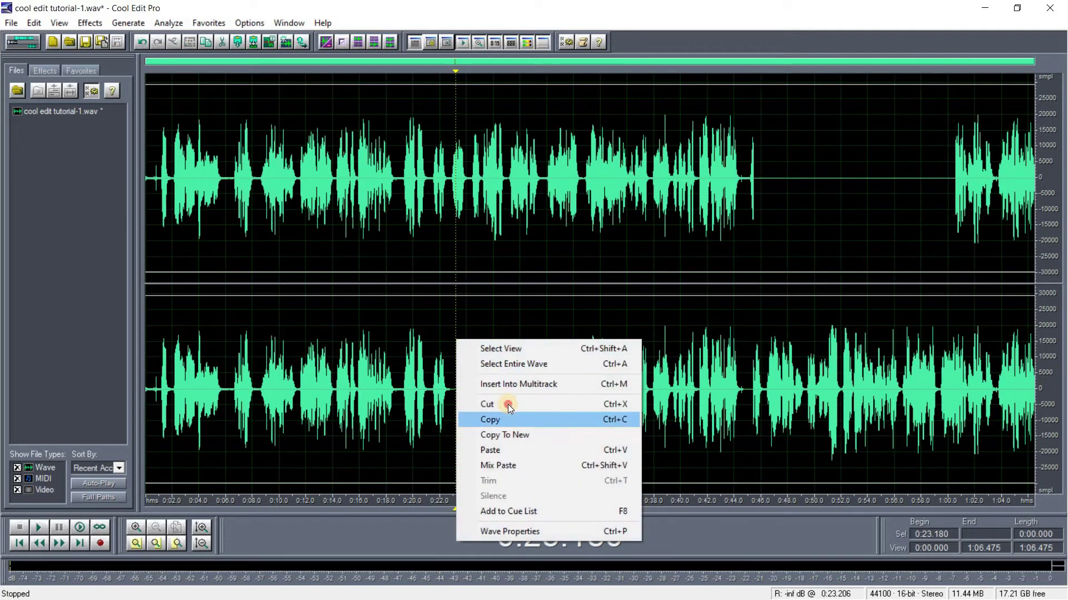
{"action": "left_click", "coordinate": [500, 403]}
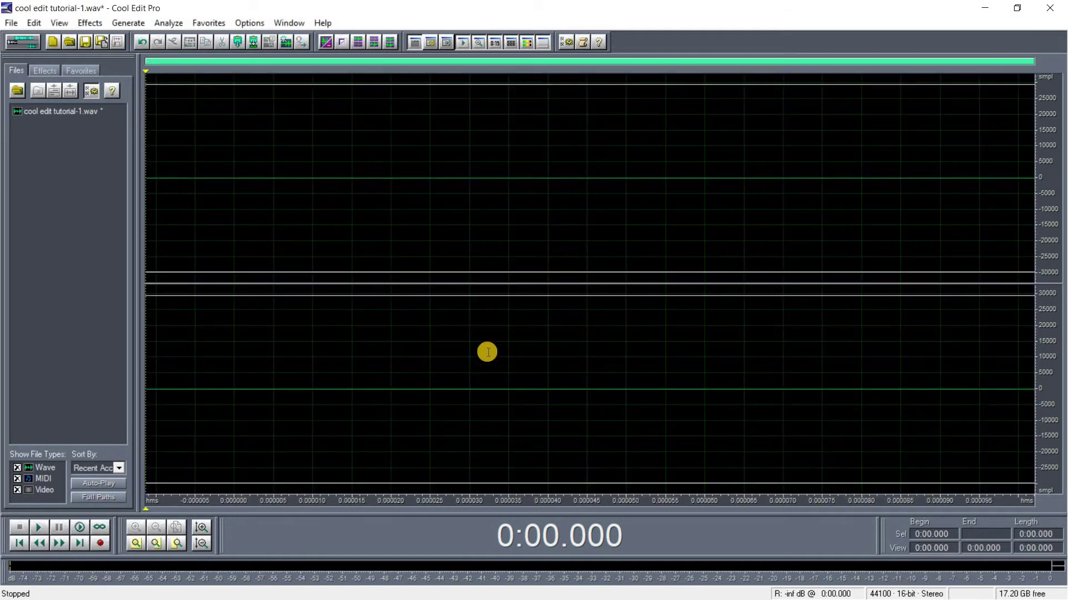
{"action": "key", "text": "ctrl+z"}
{"action": "left_click", "coordinate": [913, 216]}
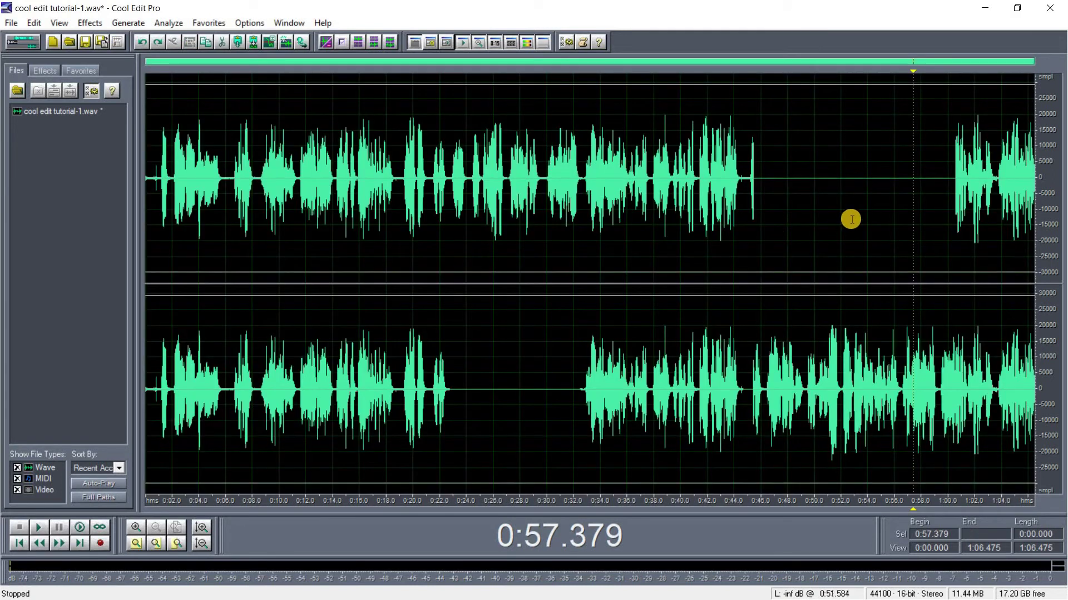
{"action": "key", "text": "ctrl+z"}
{"action": "key", "text": "ctrl+shift+z"}
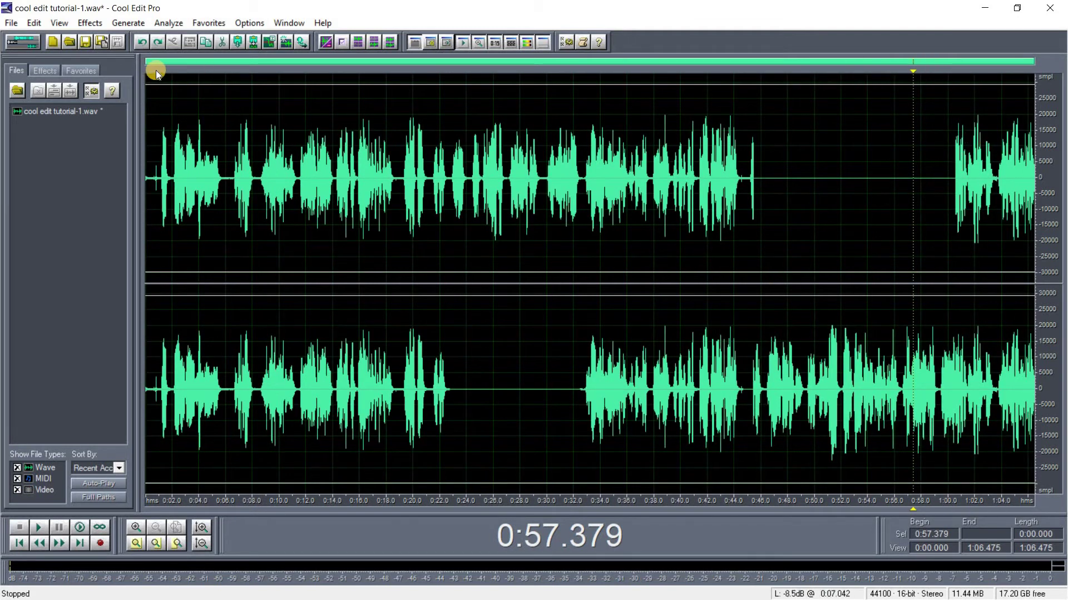
Cut the 0:59.770–1:05.071 passage and paste it at 0:22.766.
{"action": "left_click_drag", "start_coordinate": [944, 171], "coordinate": [962, 171]}
{"action": "left_click", "coordinate": [1015, 171], "text": "shift"}
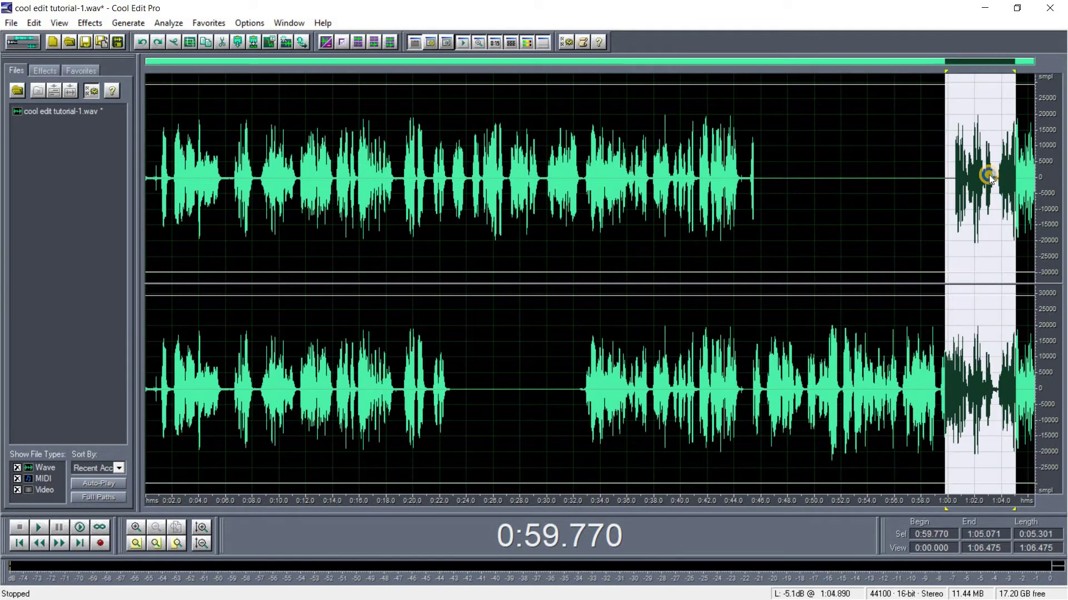
{"action": "right_click", "coordinate": [984, 171]}
{"action": "key", "text": "Return"}
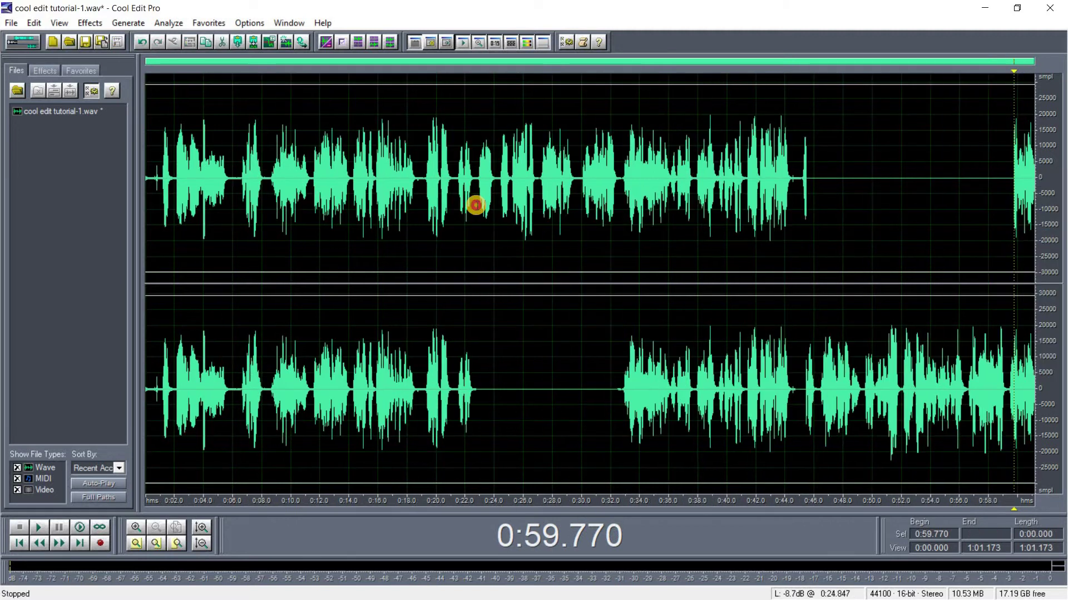
{"action": "left_click", "coordinate": [477, 202]}
{"action": "right_click", "coordinate": [476, 201]}
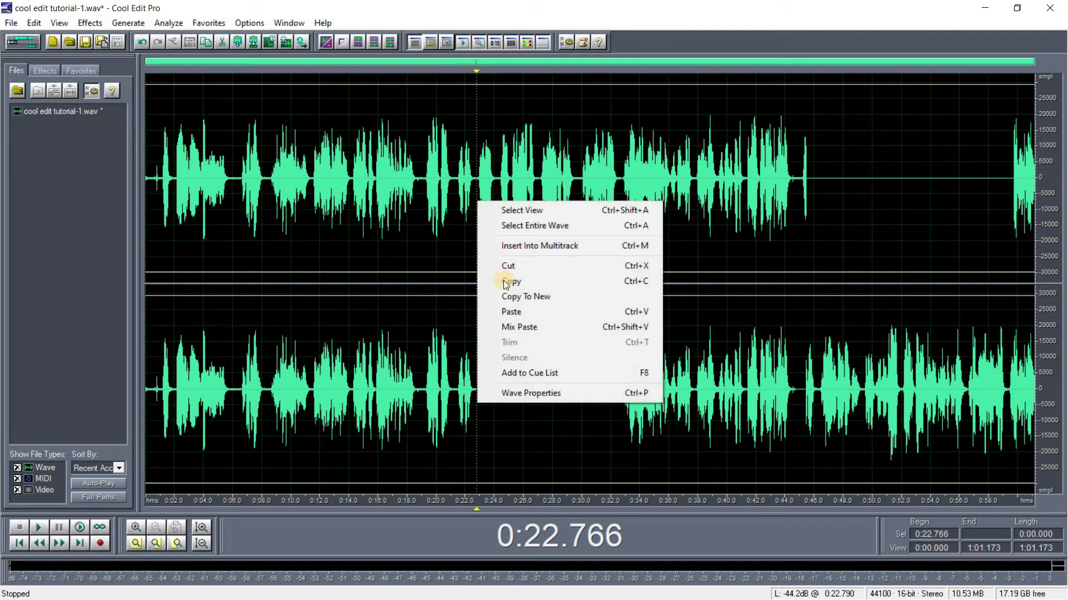
{"action": "left_click", "coordinate": [512, 310]}
Play back from 0:21.621 to check the edit, then jump to the file end.
{"action": "left_click", "coordinate": [435, 207]}
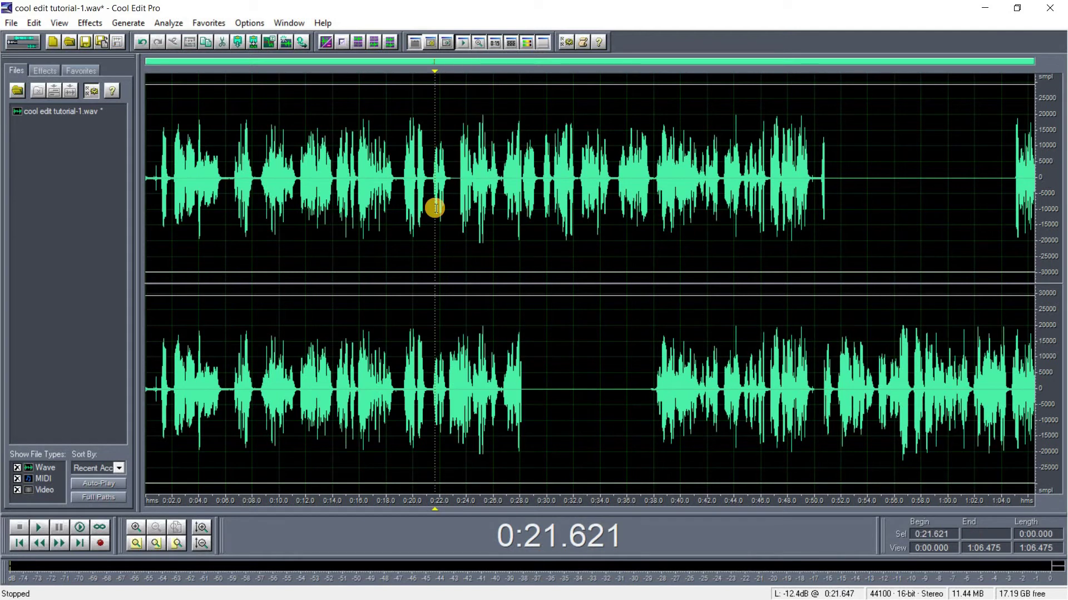
{"action": "key", "text": "space"}
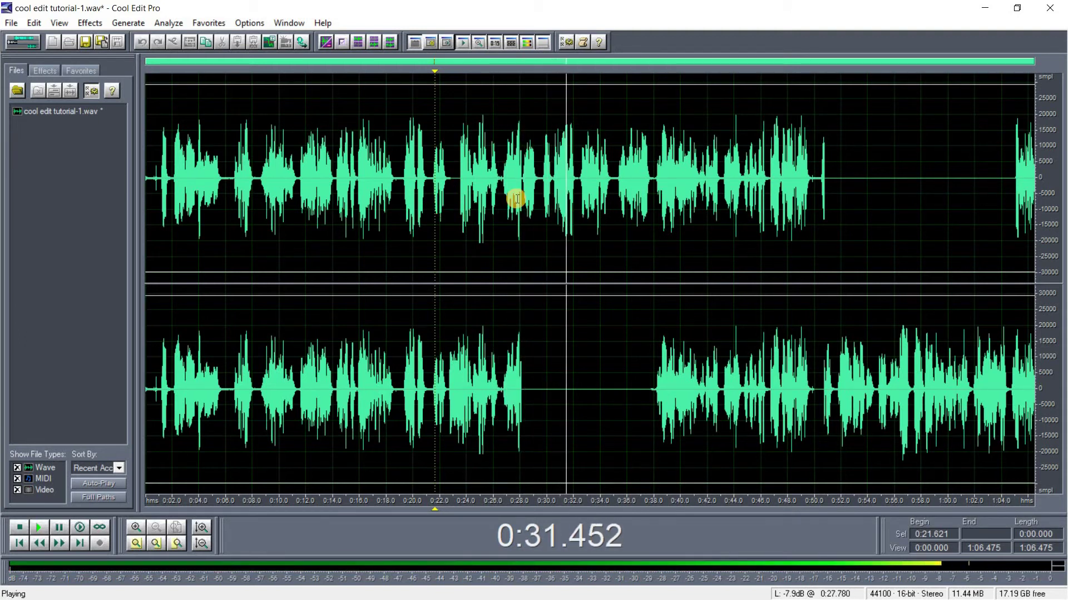
{"action": "key", "text": "space"}
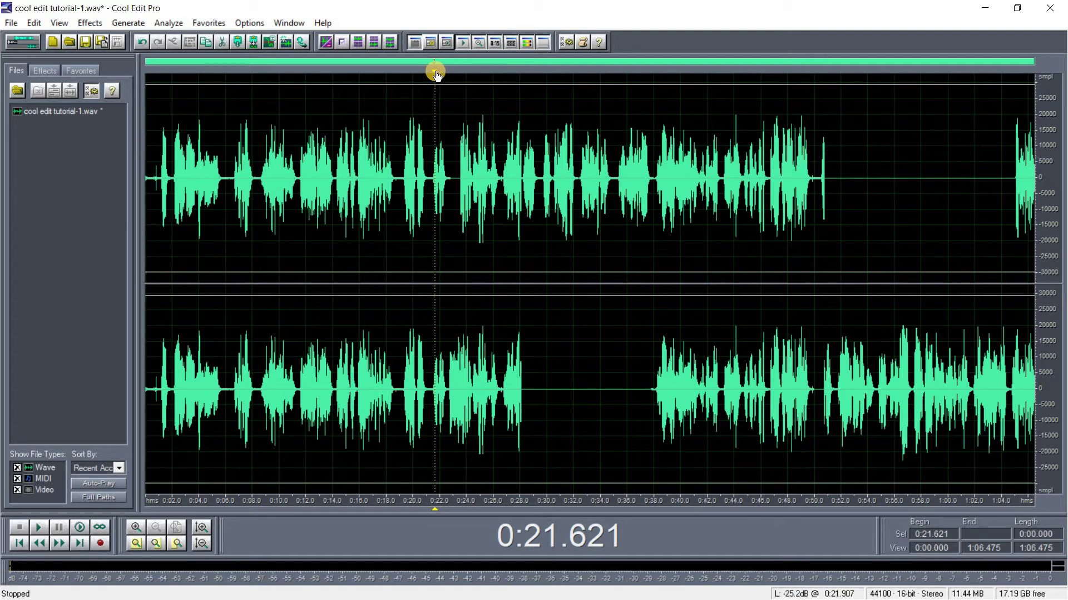
{"action": "mouse_move", "coordinate": [435, 73]}
{"action": "left_mouse_down"}
{"action": "mouse_move", "coordinate": [701, 110]}
{"action": "mouse_move", "coordinate": [1053, 129]}
{"action": "left_mouse_up"}
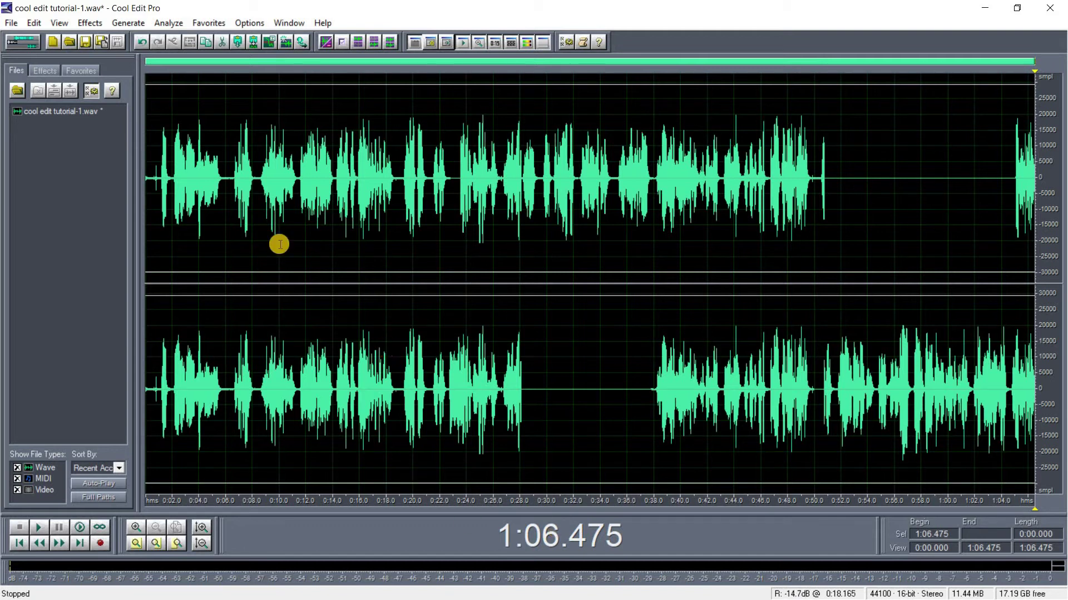
Play the recording from 0:00.000 and 0:05.353, then select the entire 1:06.475 waveform.
{"action": "left_click", "coordinate": [150, 175]}
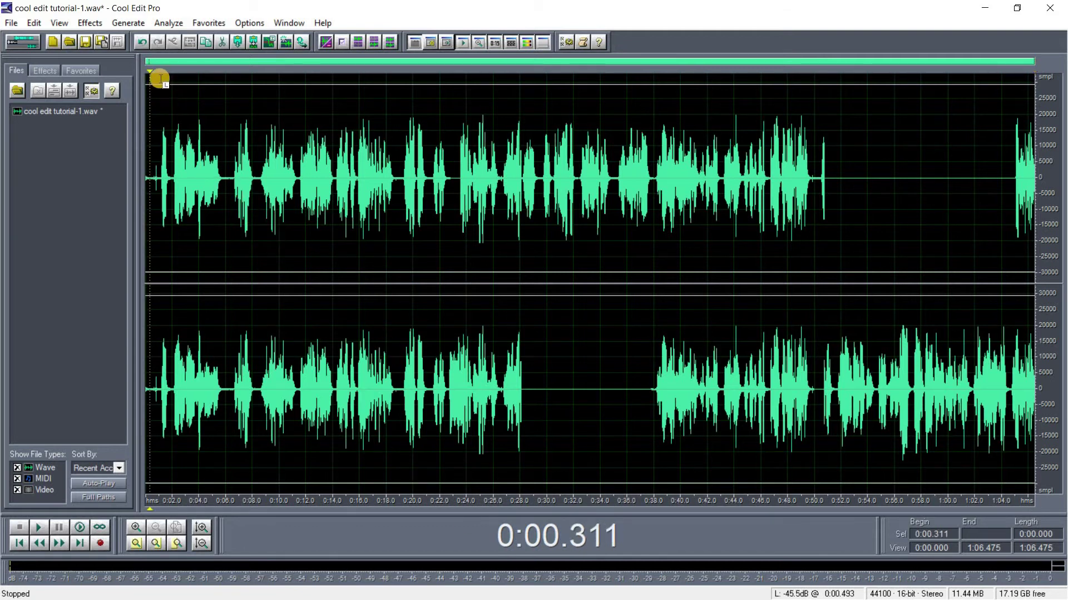
{"action": "left_click_drag", "start_coordinate": [149, 75], "coordinate": [139, 73]}
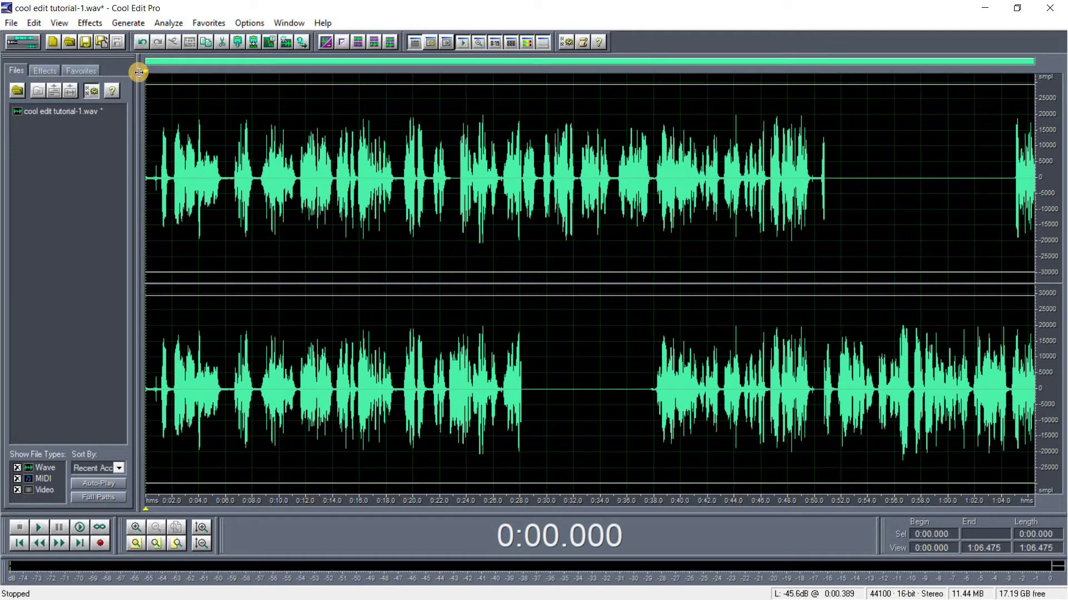
{"action": "key", "text": "space"}
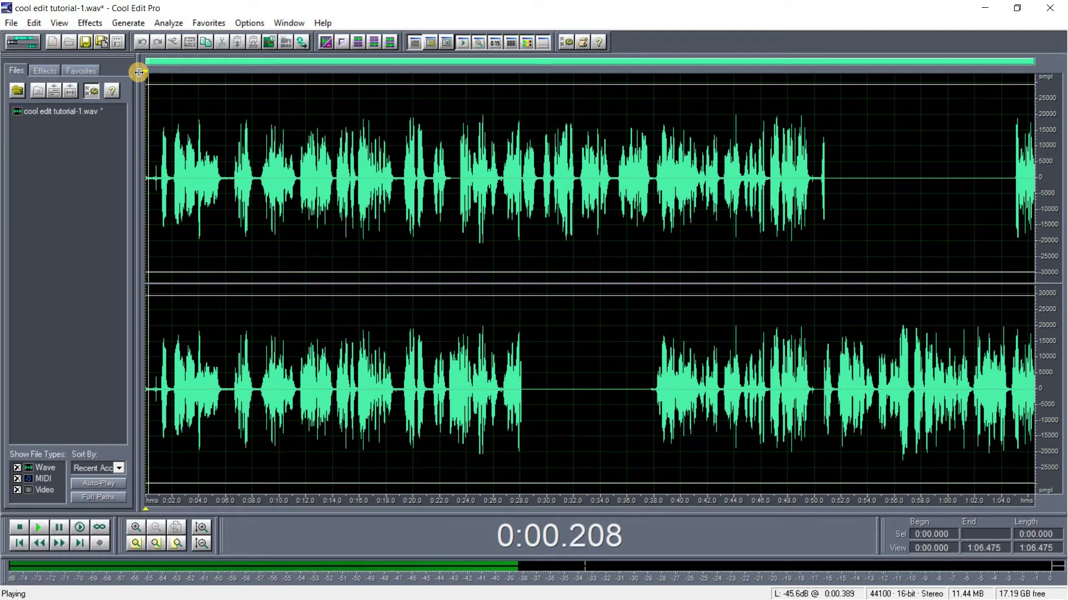
{"action": "key", "text": "space"}
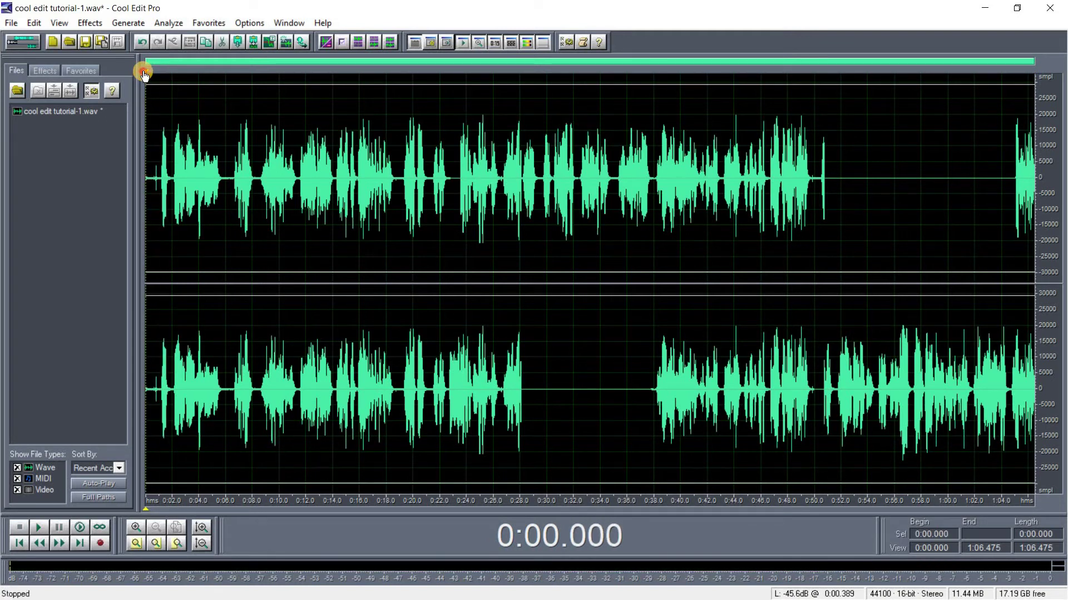
{"action": "key", "text": "space"}
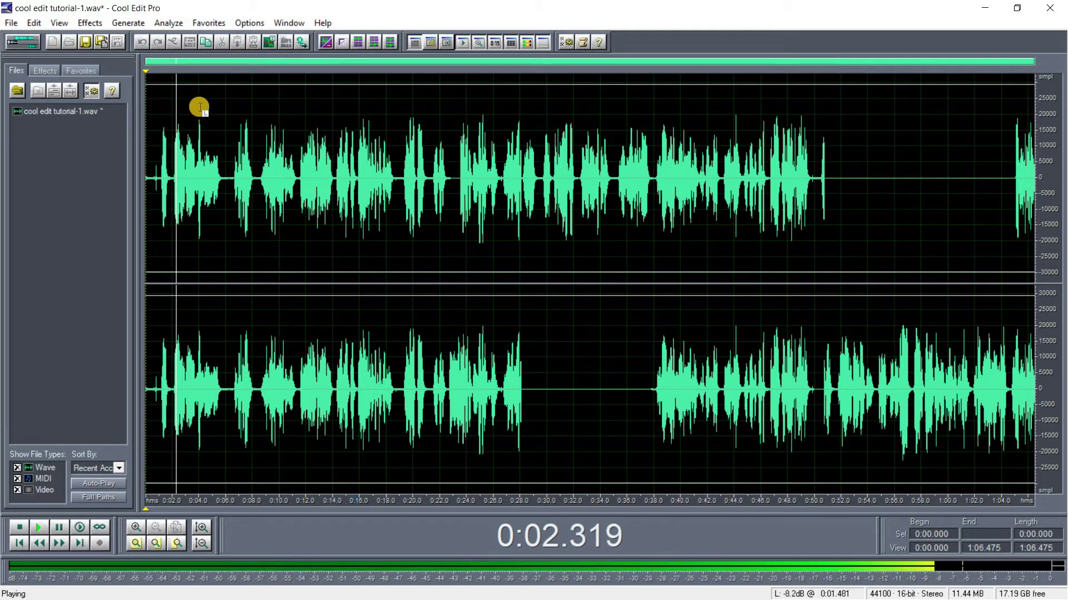
{"action": "key", "text": "space"}
{"action": "left_click", "coordinate": [217, 124]}
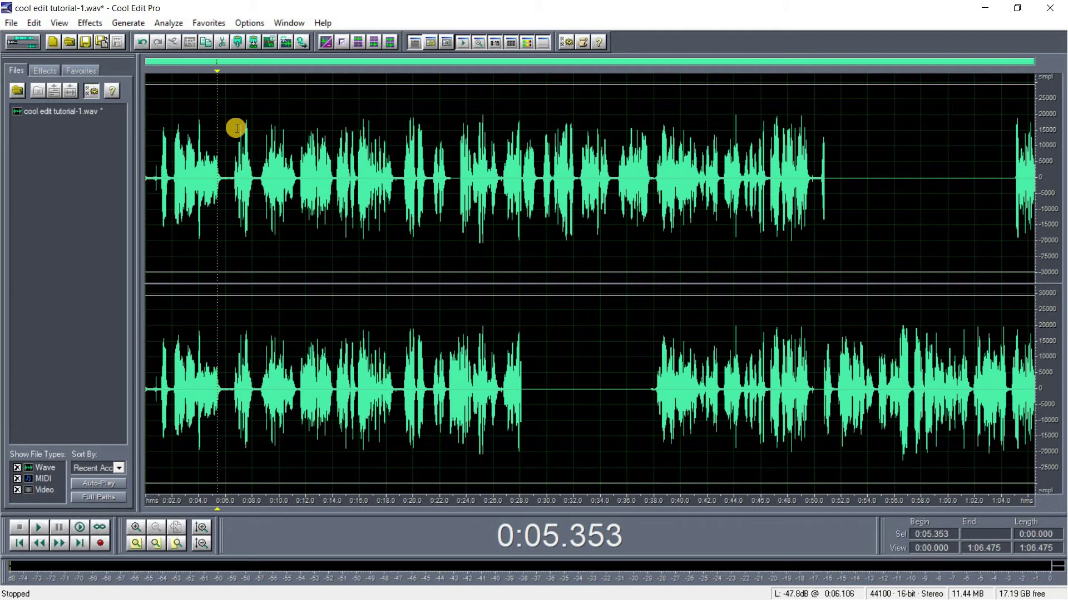
{"action": "key", "text": "space"}
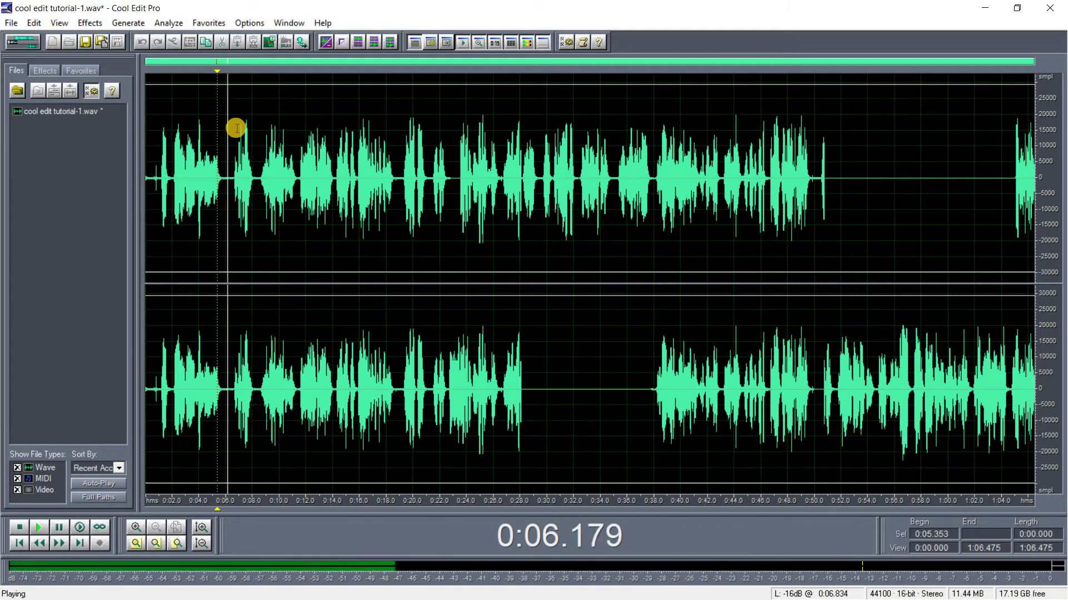
{"action": "key", "text": "space"}
{"action": "left_click", "coordinate": [311, 222]}
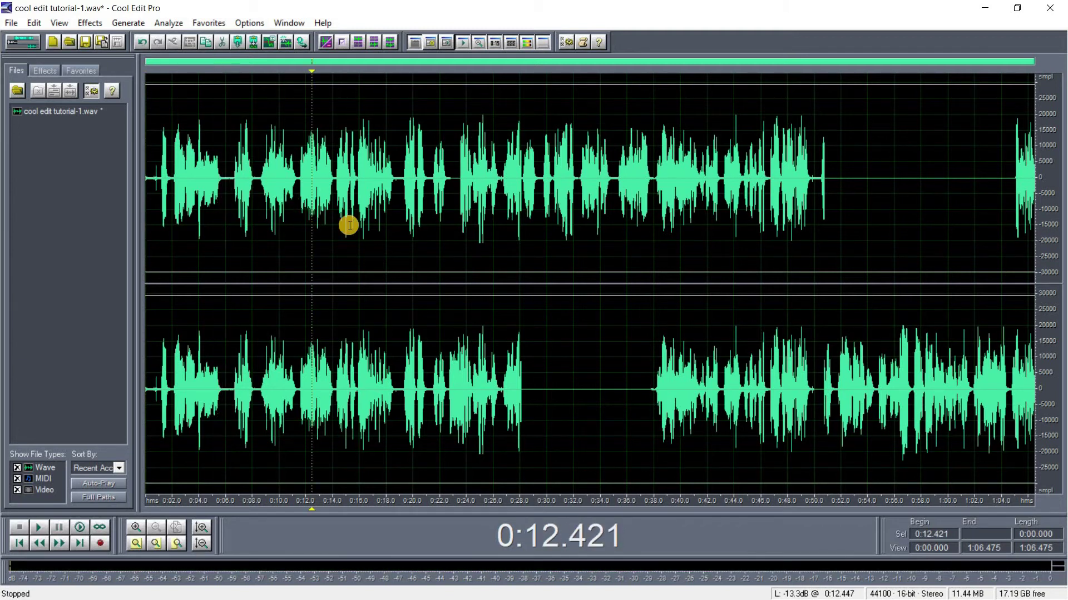
{"action": "key", "text": "ctrl+a"}
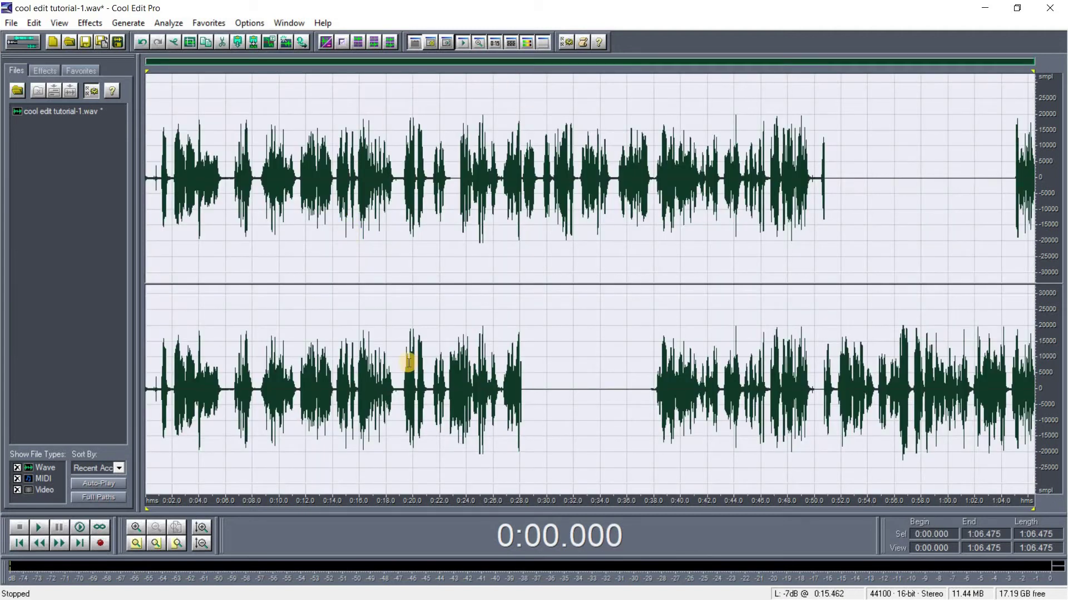
Run Delete Silence on the whole take with the default detection settings.
{"action": "left_click", "coordinate": [35, 23]}
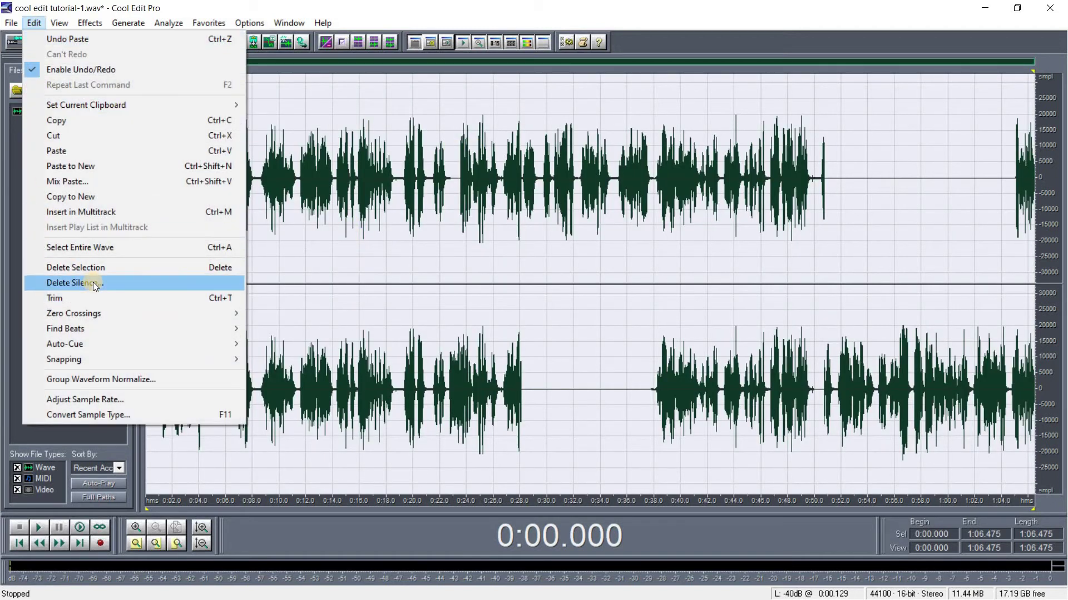
{"action": "left_click", "coordinate": [92, 282]}
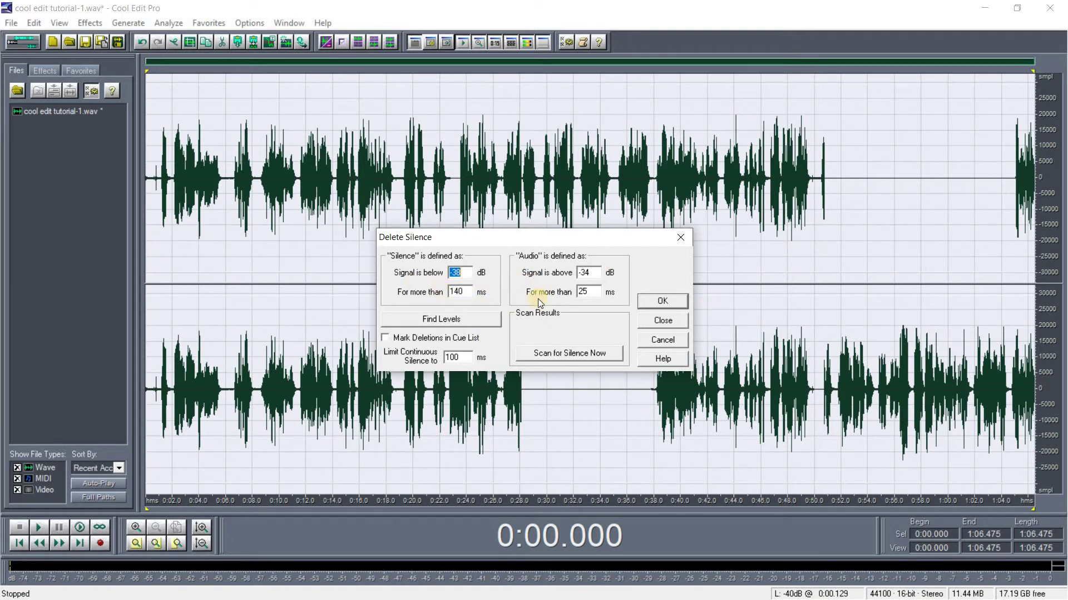
{"action": "left_click", "coordinate": [664, 303]}
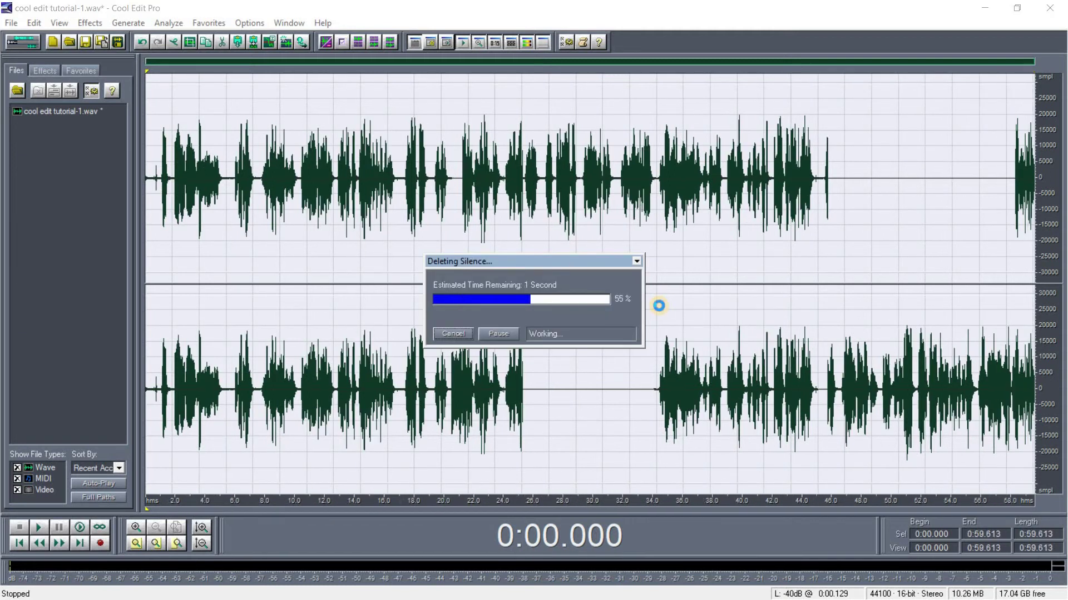
{"action": "left_click", "coordinate": [598, 346]}
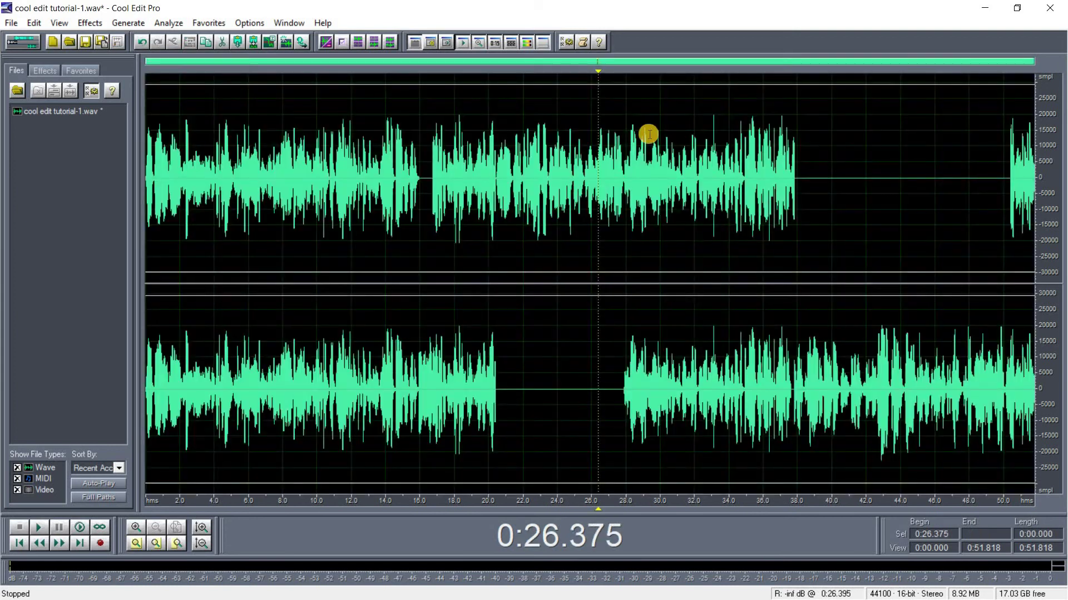
{"action": "left_click_drag", "start_coordinate": [598, 74], "coordinate": [989, 78]}
{"action": "left_click_drag", "start_coordinate": [1058, 91], "coordinate": [1058, 91]}
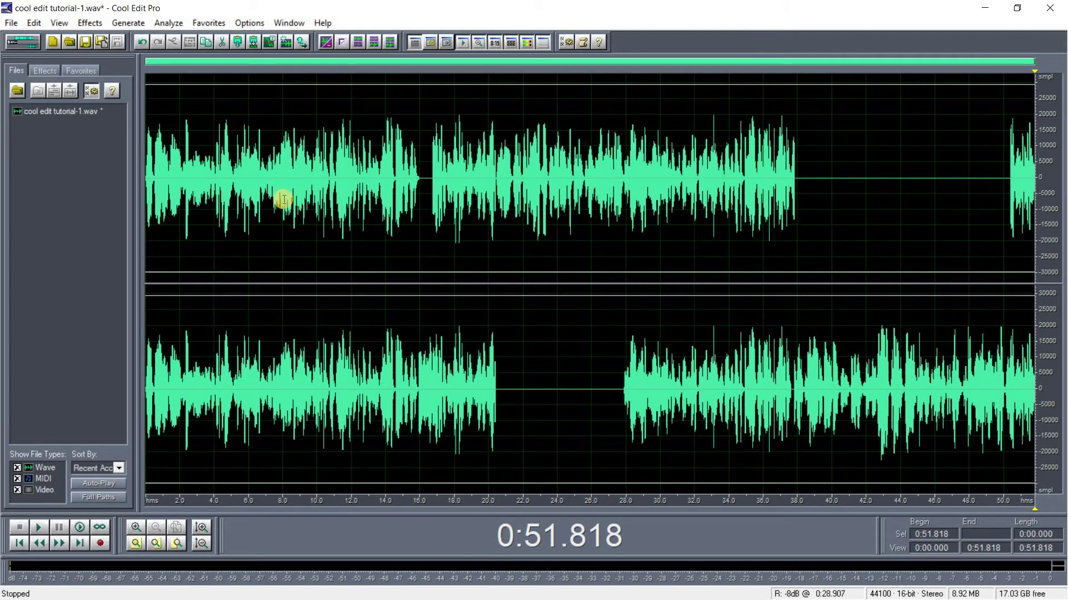
{"action": "left_click", "coordinate": [225, 77]}
{"action": "mouse_move", "coordinate": [225, 76]}
{"action": "left_mouse_down"}
{"action": "mouse_move", "coordinate": [120, 86]}
{"action": "mouse_move", "coordinate": [129, 87]}
{"action": "left_mouse_up"}
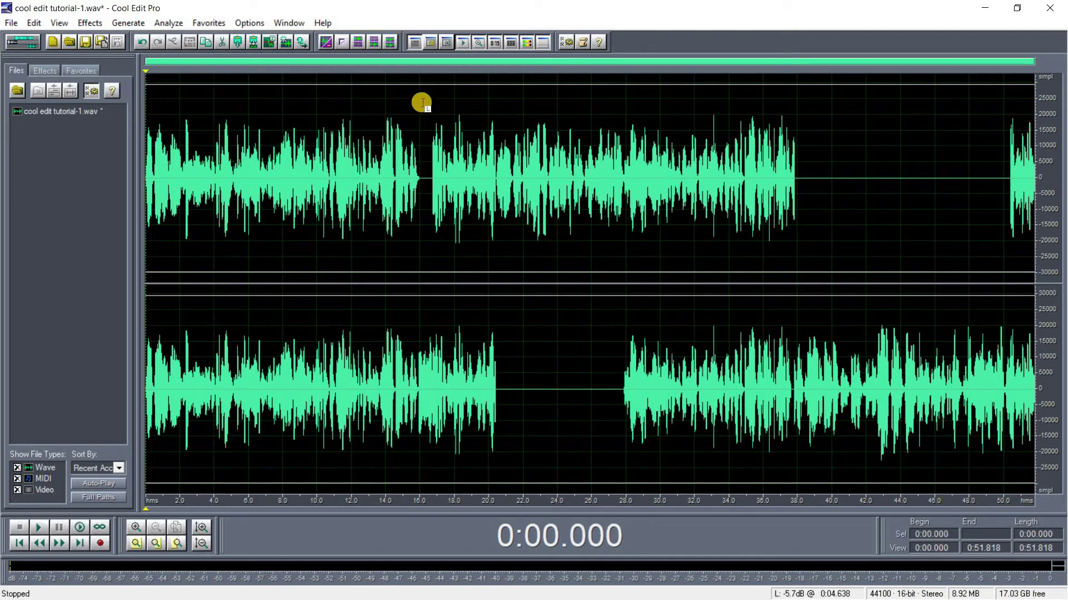
{"action": "key", "text": "space"}
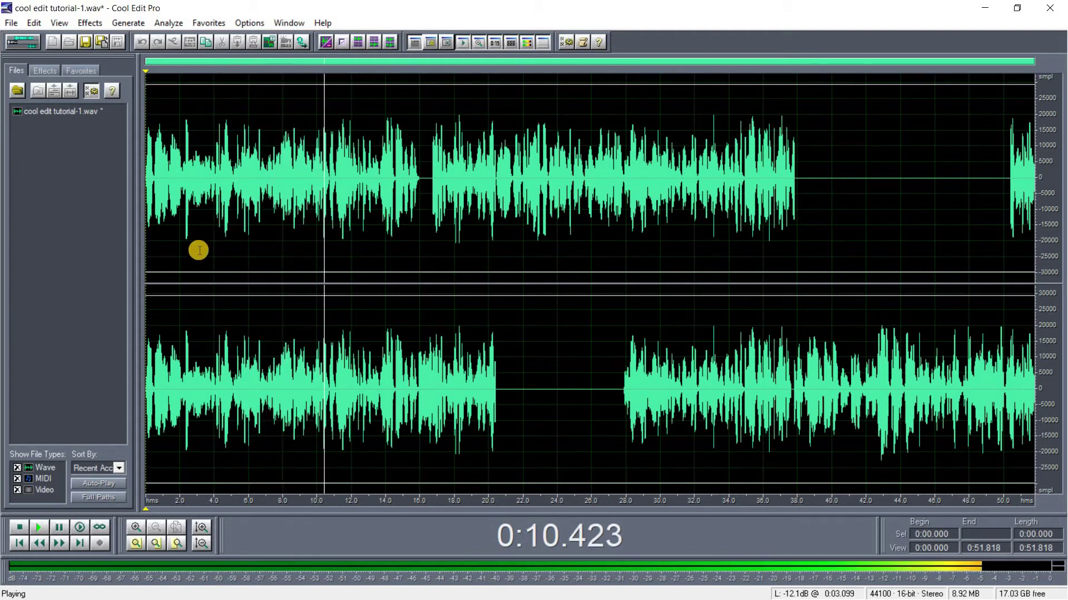
{"action": "key", "text": "space"}
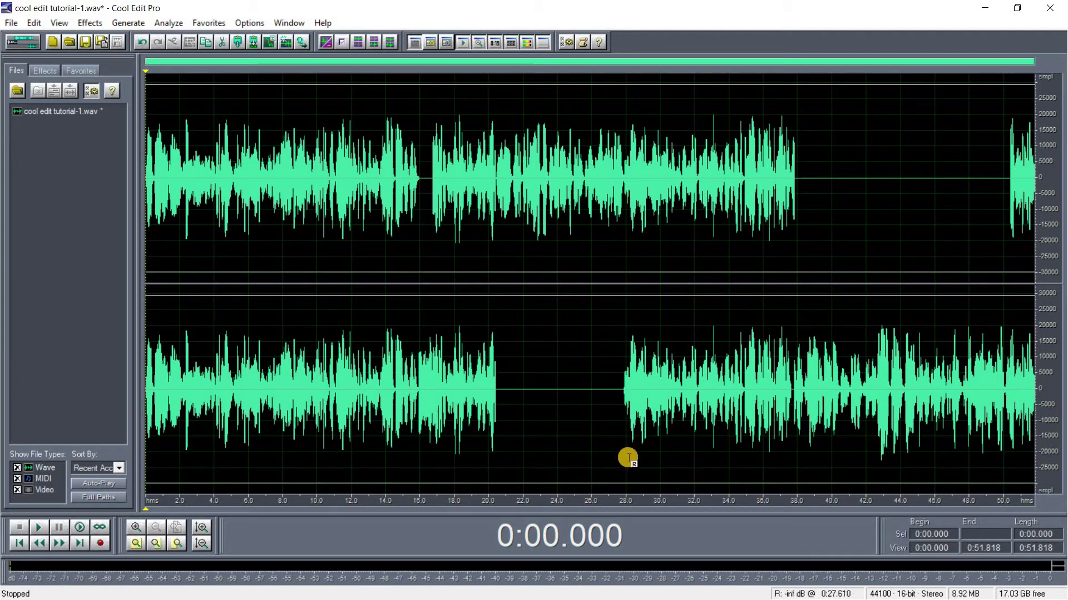
{"action": "left_click", "coordinate": [633, 231]}
{"action": "left_click", "coordinate": [625, 239]}
{"action": "key", "text": "space"}
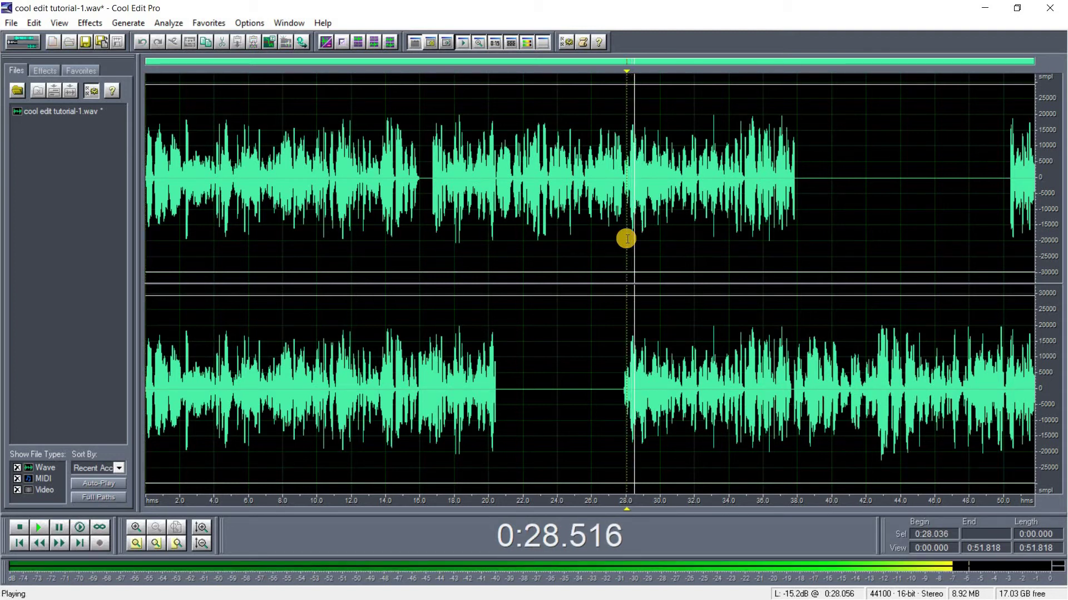
{"action": "key", "text": "space"}
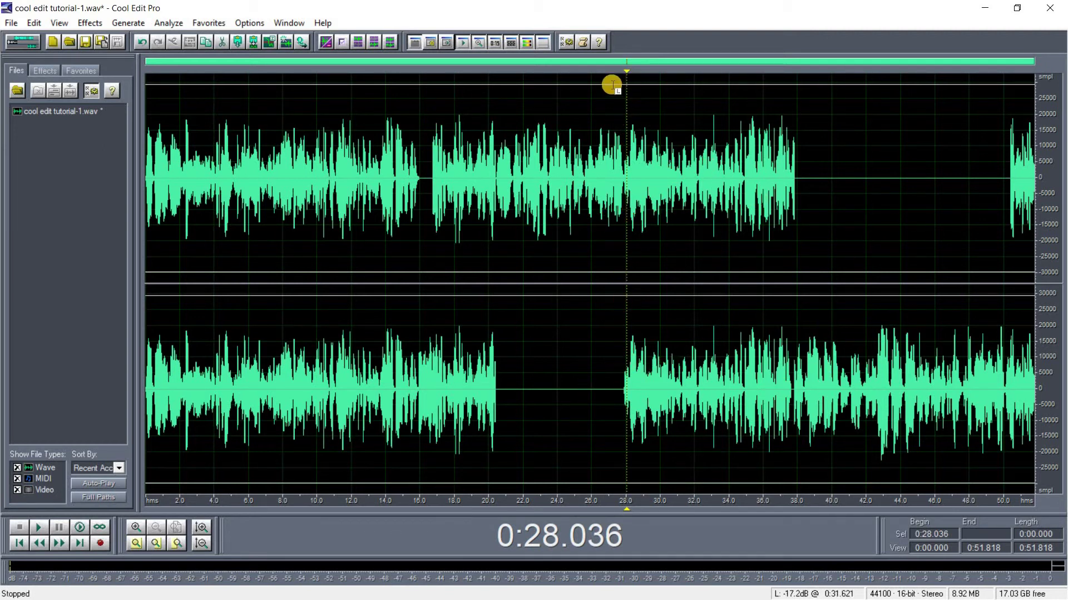
Silence the left channel from 27.995 to 35.126 s and play it back to check.
{"action": "left_click_drag", "start_coordinate": [625, 83], "coordinate": [747, 86]}
{"action": "right_click", "coordinate": [682, 162]}
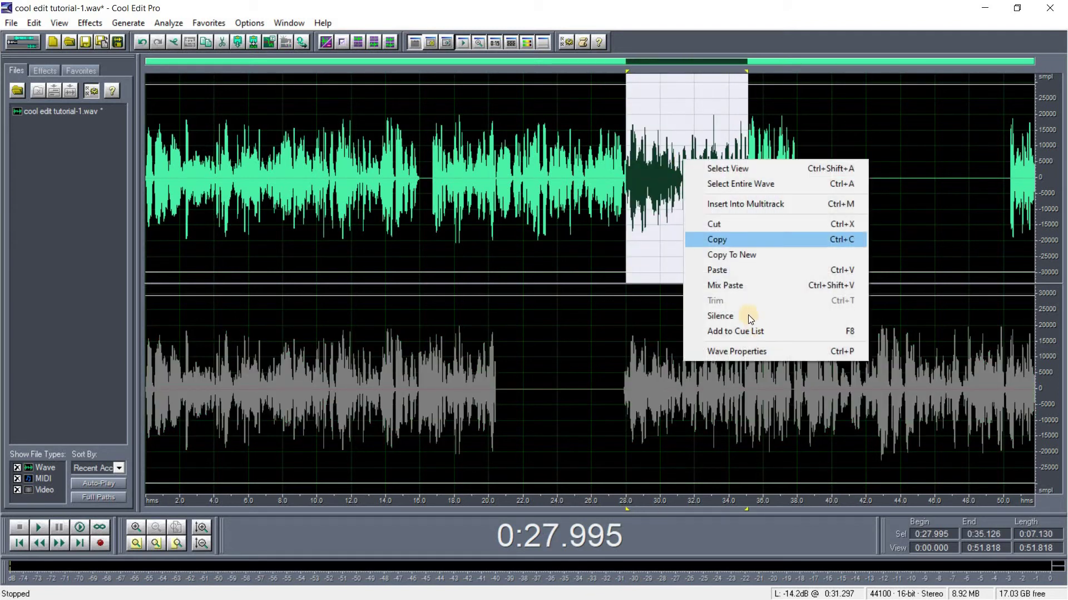
{"action": "key", "text": "Return"}
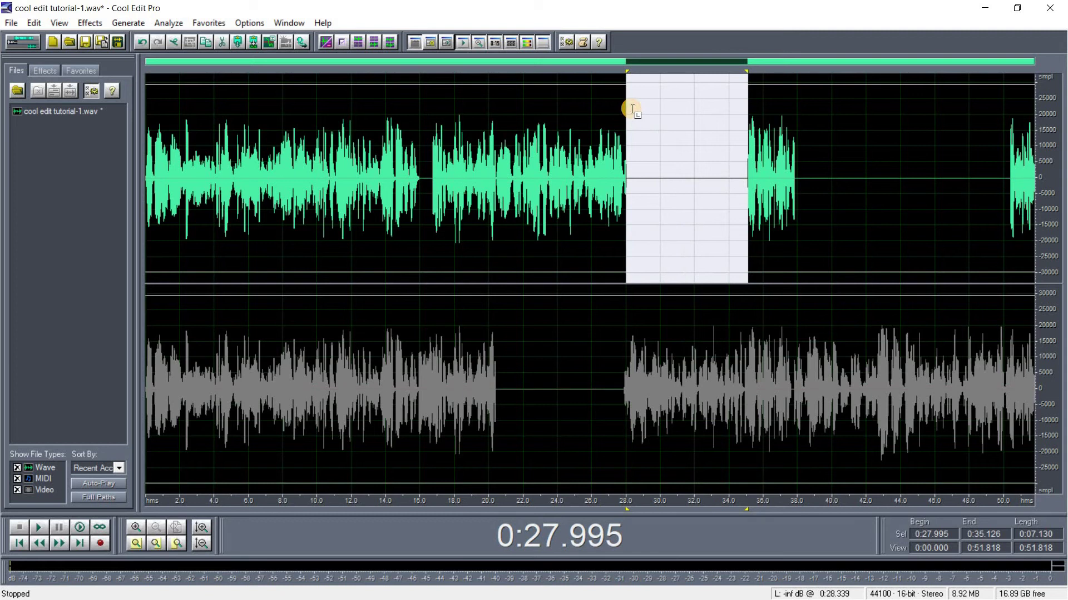
{"action": "left_click", "coordinate": [631, 108]}
{"action": "left_click", "coordinate": [610, 105]}
{"action": "key", "text": "space"}
{"action": "key", "text": "space"}
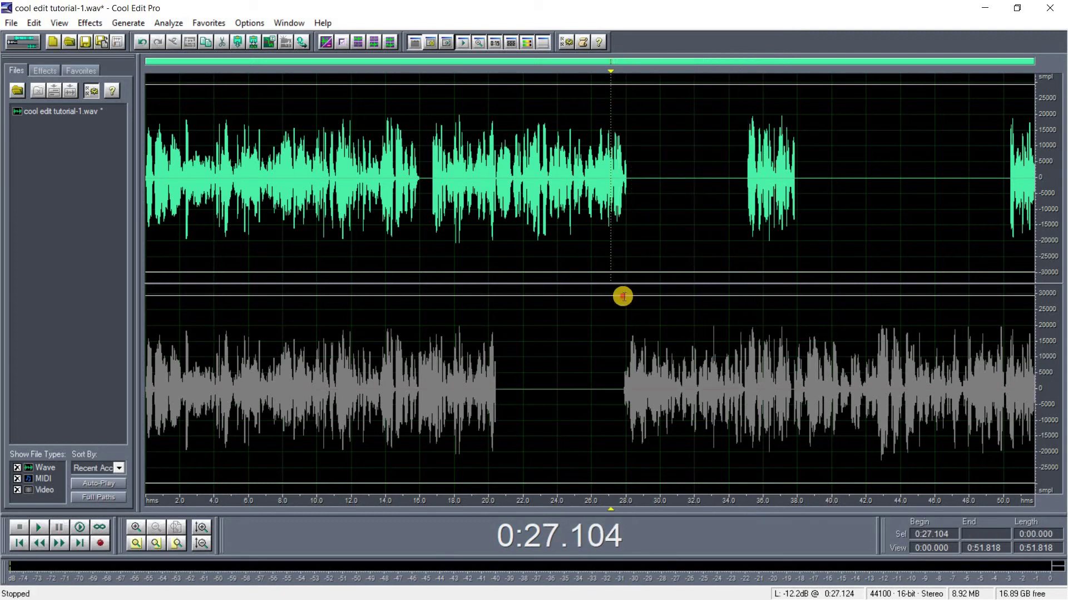
{"action": "left_click", "coordinate": [619, 234]}
{"action": "key", "text": "space"}
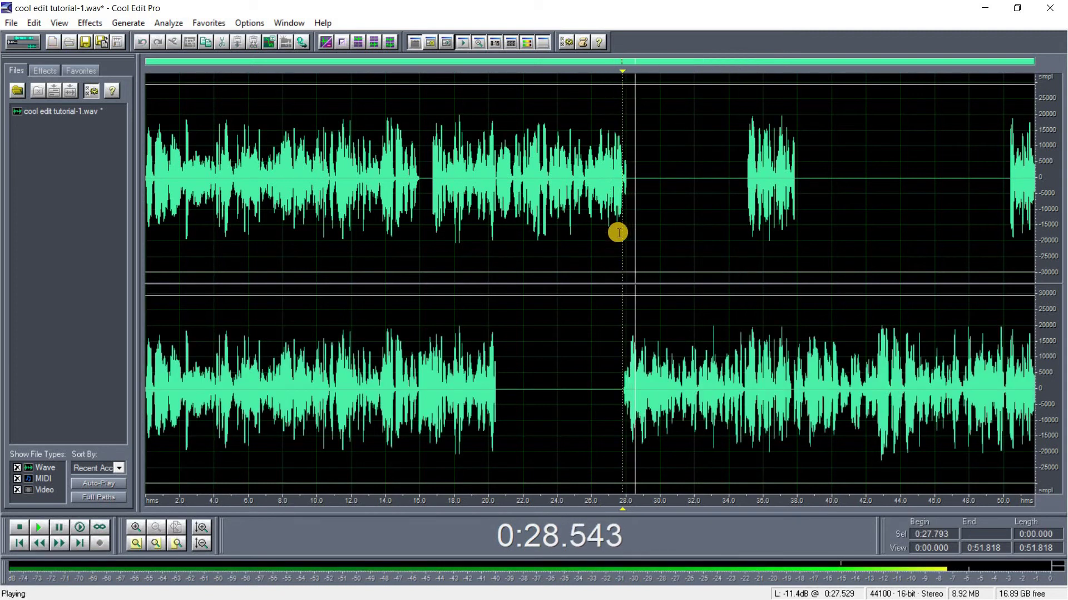
{"action": "key", "text": "space"}
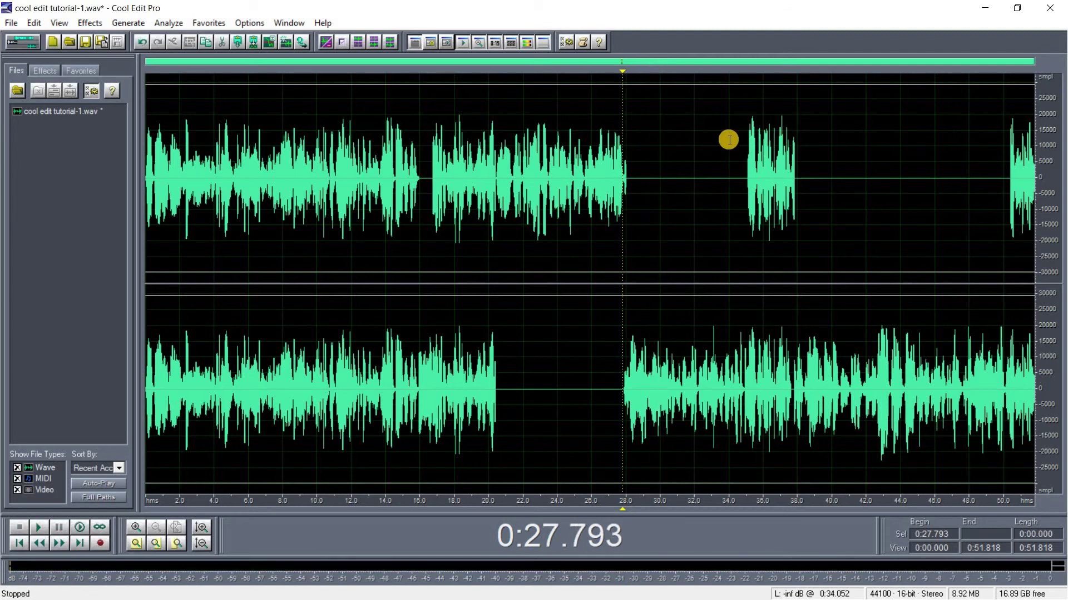
Silence the right channel from 27.995 to 40.676 s, then play from 0:26.050 to check.
{"action": "left_click_drag", "start_coordinate": [621, 386], "coordinate": [690, 389]}
{"action": "left_click", "coordinate": [670, 417]}
{"action": "left_click_drag", "start_coordinate": [682, 462], "coordinate": [854, 433]}
{"action": "left_click", "coordinate": [760, 457]}
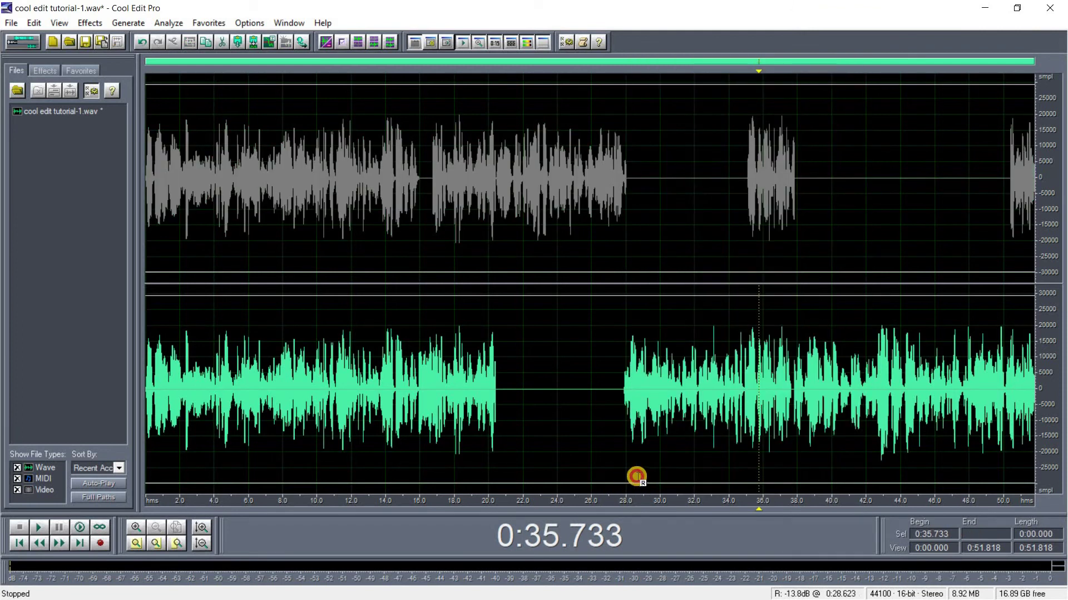
{"action": "left_click_drag", "start_coordinate": [626, 474], "coordinate": [842, 470]}
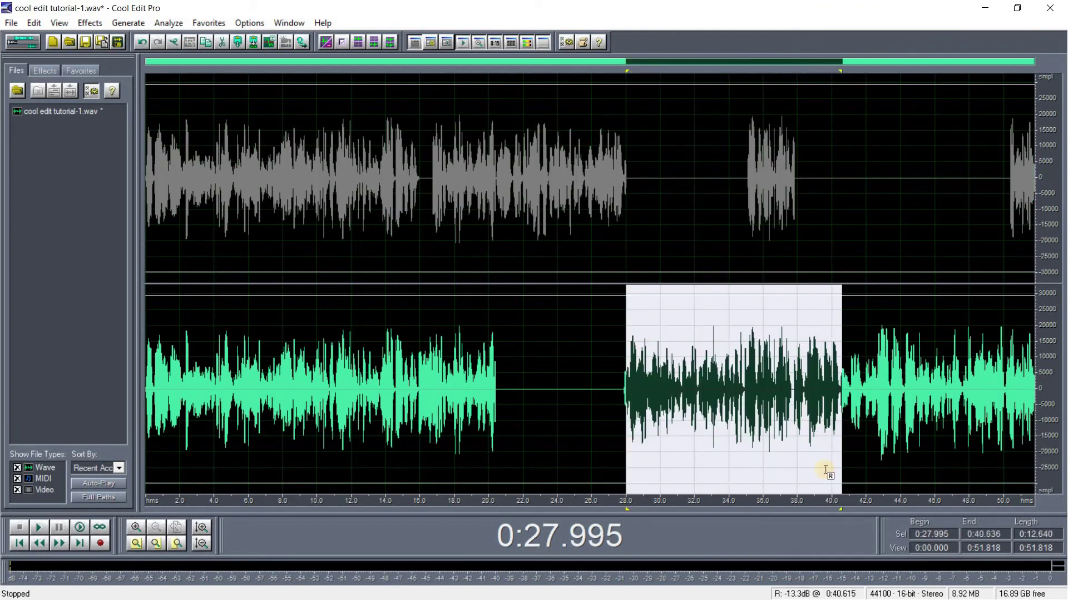
{"action": "right_click", "coordinate": [793, 446]}
{"action": "left_click", "coordinate": [828, 400]}
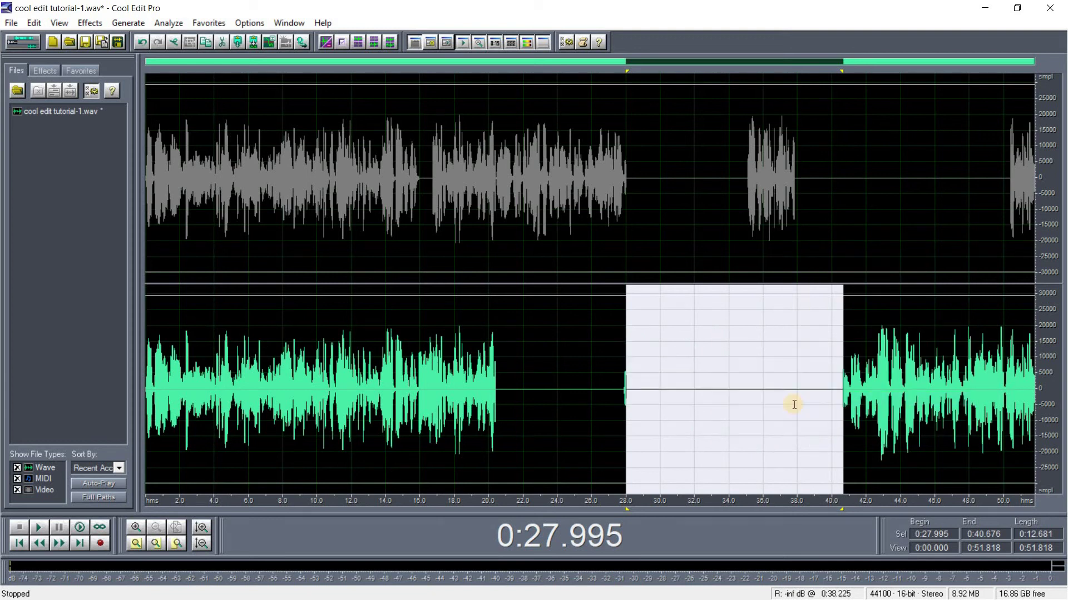
{"action": "left_click", "coordinate": [785, 409]}
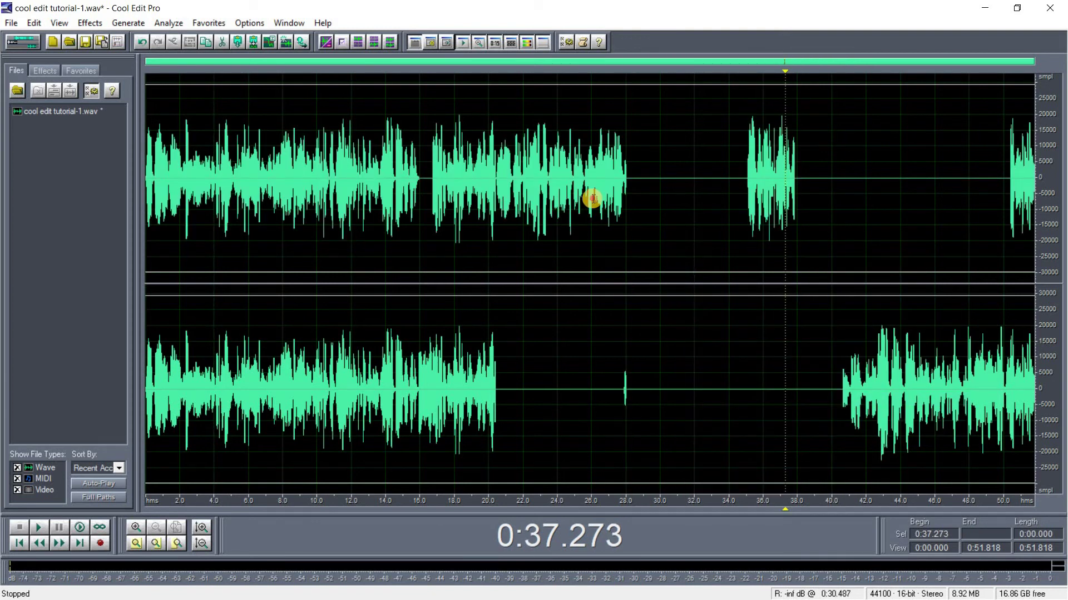
{"action": "left_click", "coordinate": [592, 198]}
{"action": "key", "text": "space"}
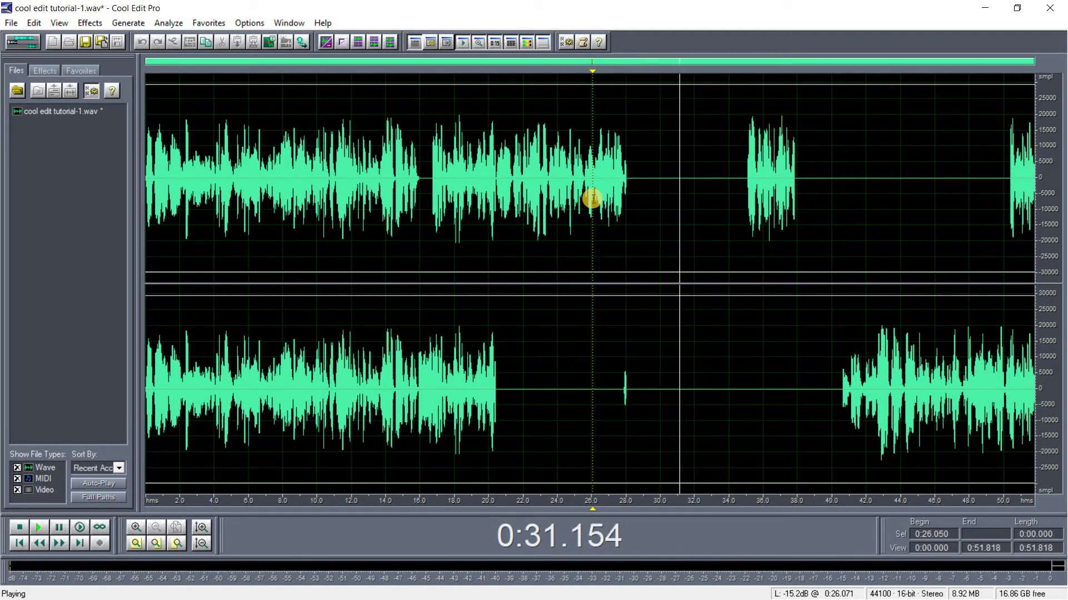
{"action": "key", "text": "space"}
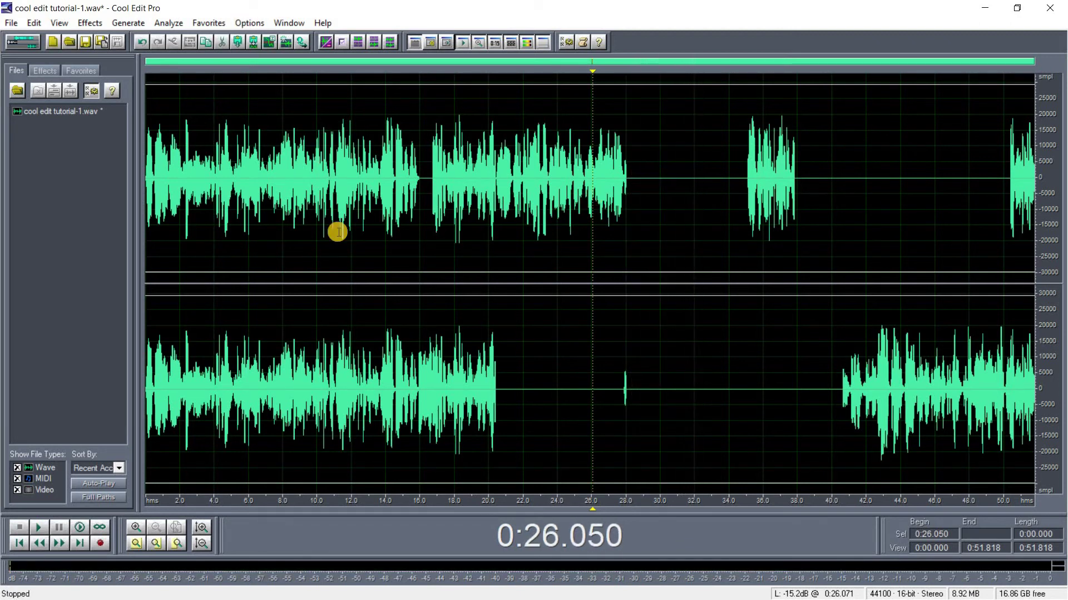
Select the whole waveform and run Delete Silence again with default thresholds, leaving 0:42.051.
{"action": "left_click", "coordinate": [274, 210]}
{"action": "key", "text": "ctrl+a"}
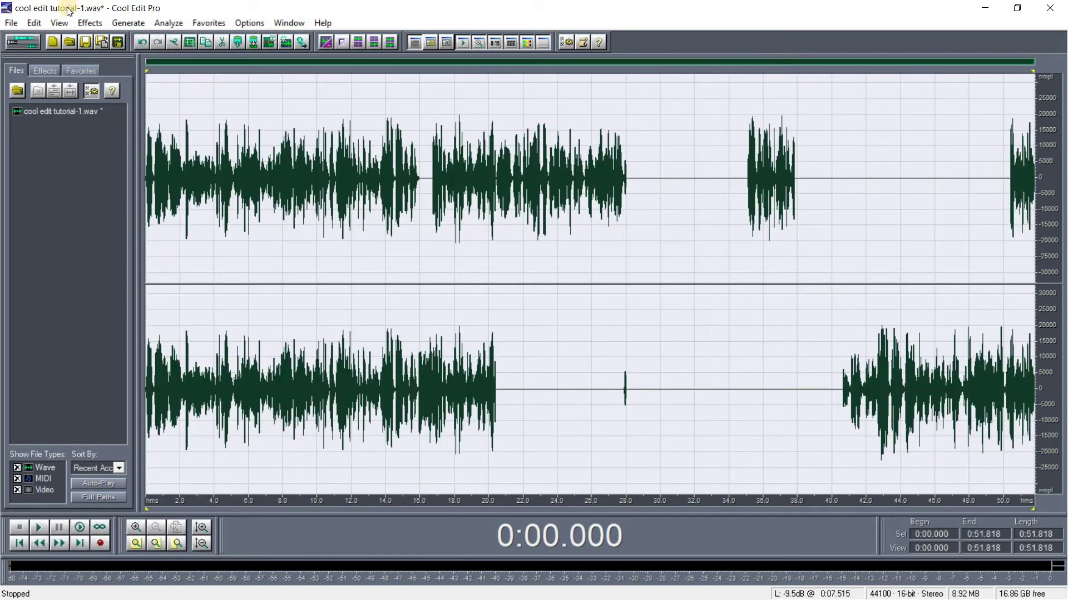
{"action": "left_click", "coordinate": [34, 23]}
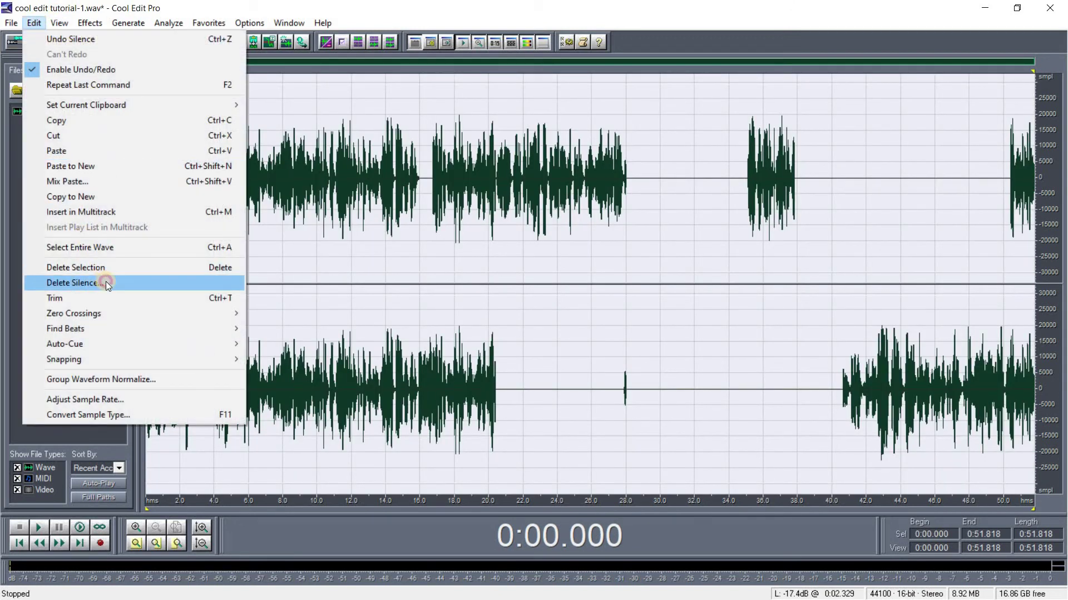
{"action": "left_click", "coordinate": [104, 282]}
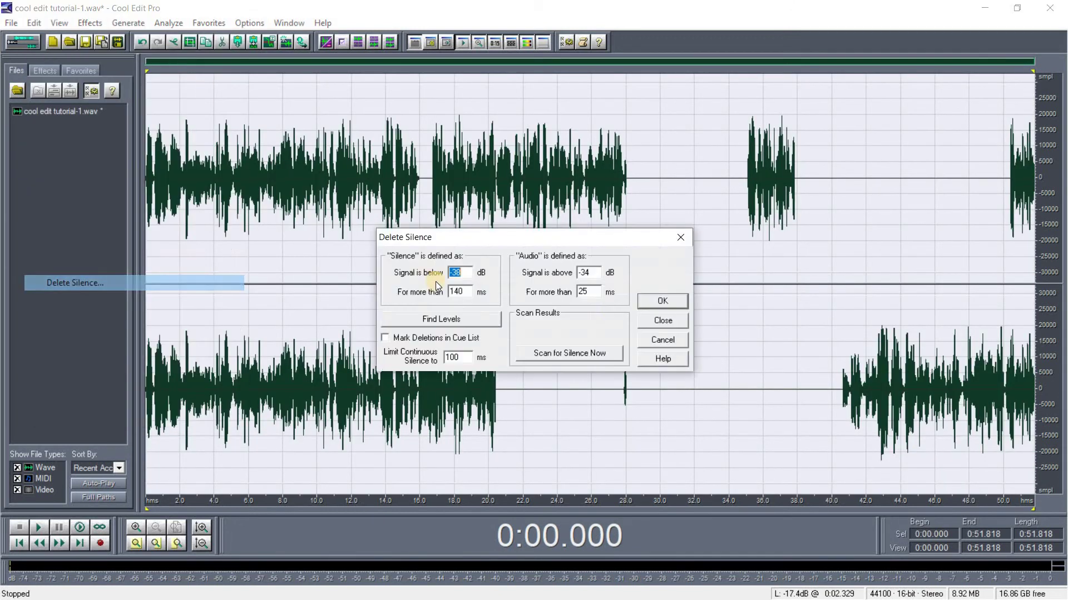
{"action": "left_click", "coordinate": [658, 298]}
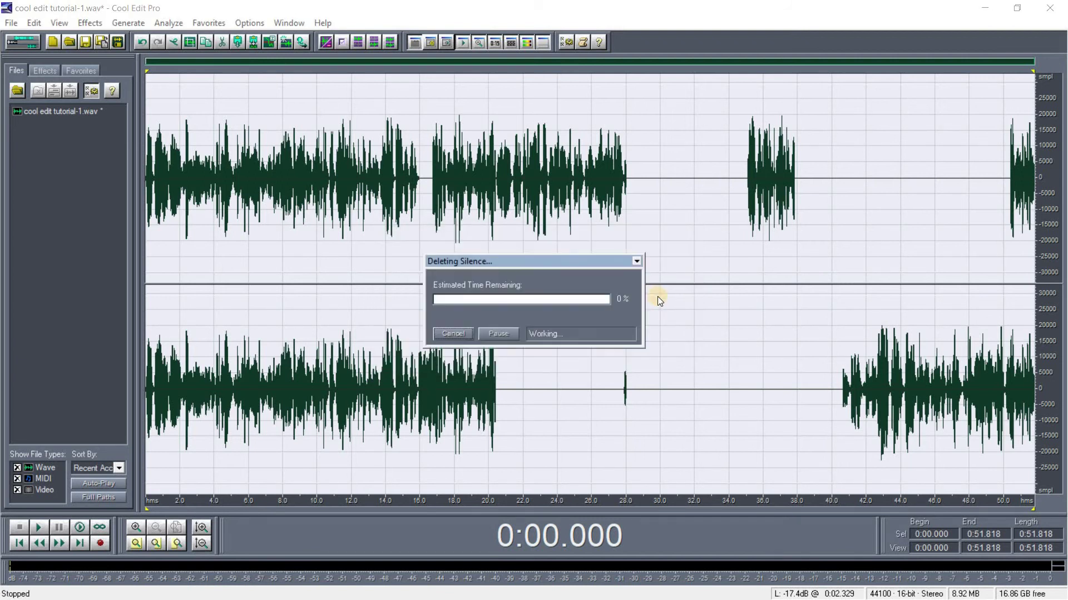
{"action": "left_click", "coordinate": [674, 178]}
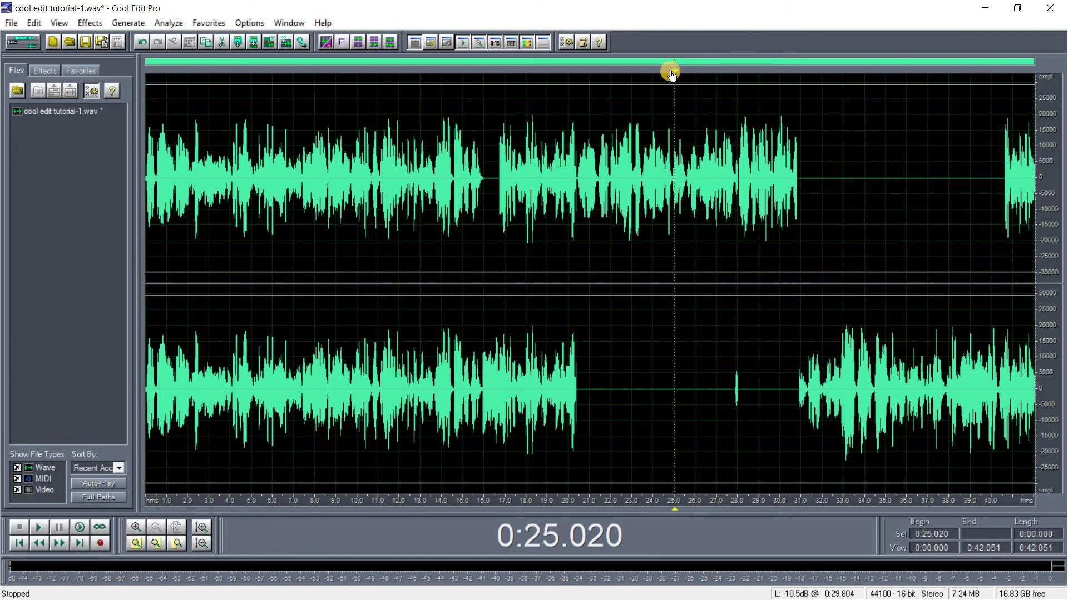
{"action": "left_click_drag", "start_coordinate": [674, 72], "coordinate": [1050, 103]}
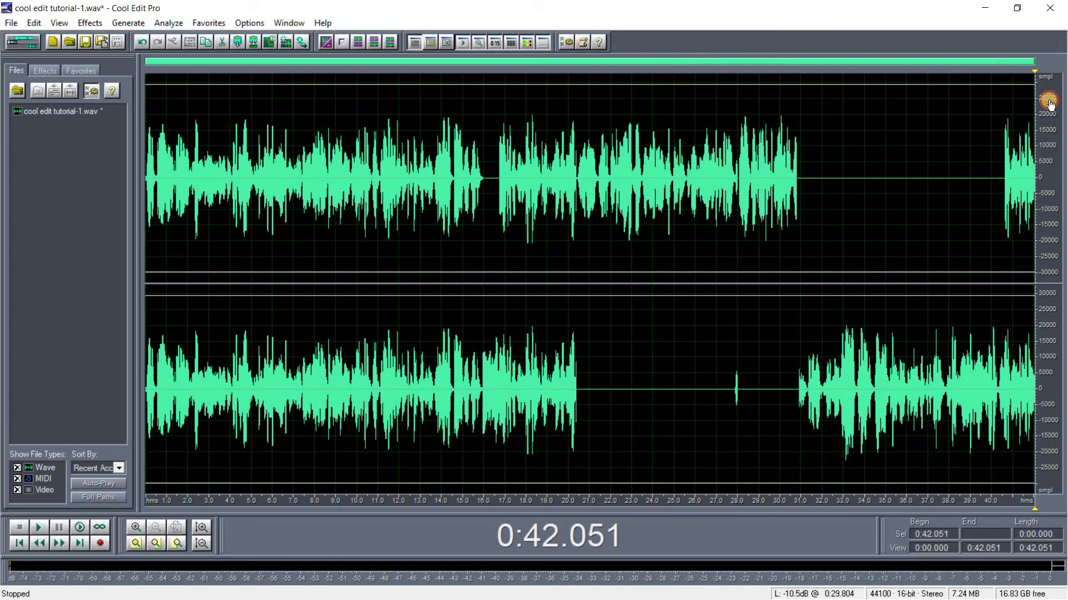
Play the 0:42.051 take from the start, then select the entire waveform and open Effects.
{"action": "left_click", "coordinate": [684, 195]}
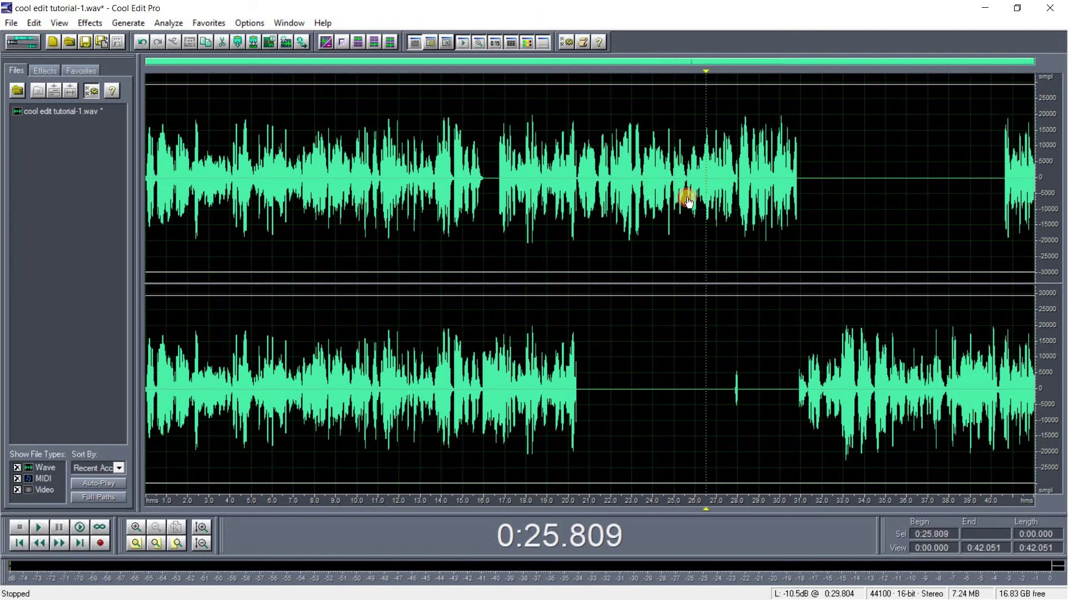
{"action": "key", "text": "End"}
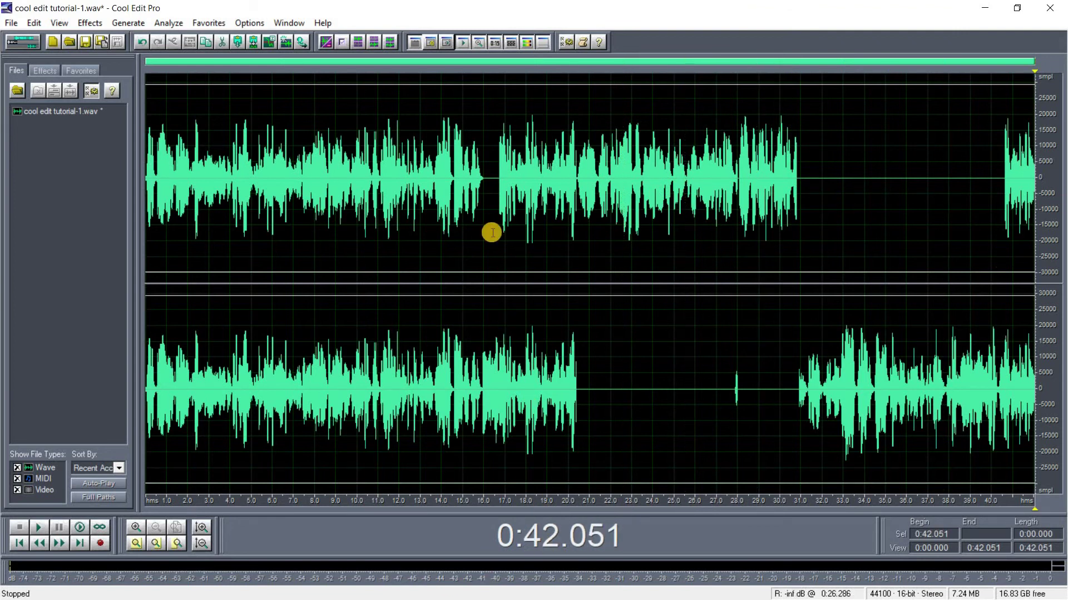
{"action": "left_click", "coordinate": [482, 186]}
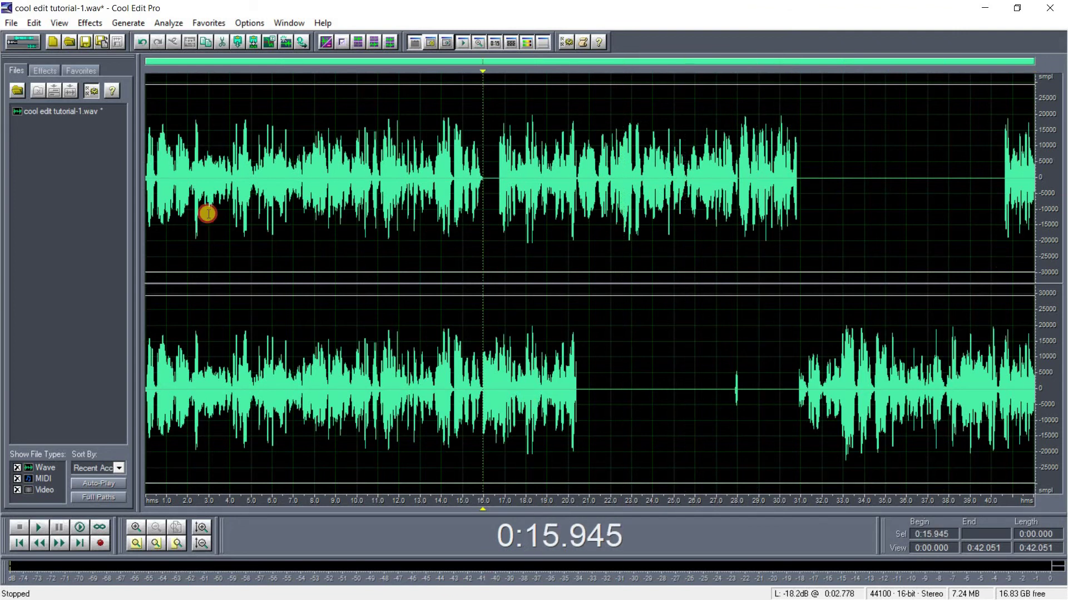
{"action": "left_click", "coordinate": [198, 198]}
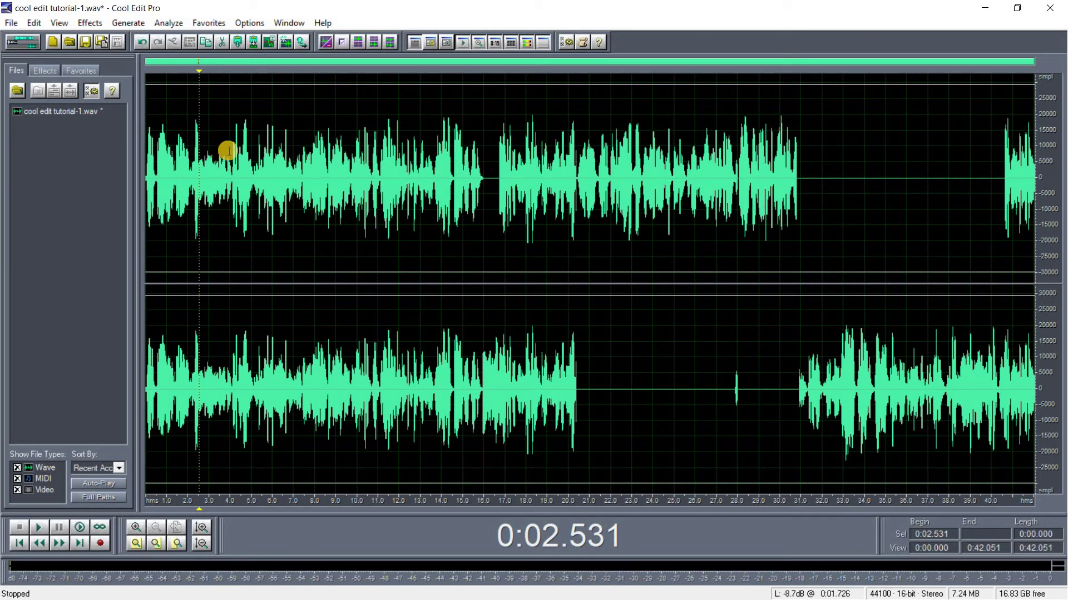
{"action": "left_click_drag", "start_coordinate": [200, 76], "coordinate": [139, 90]}
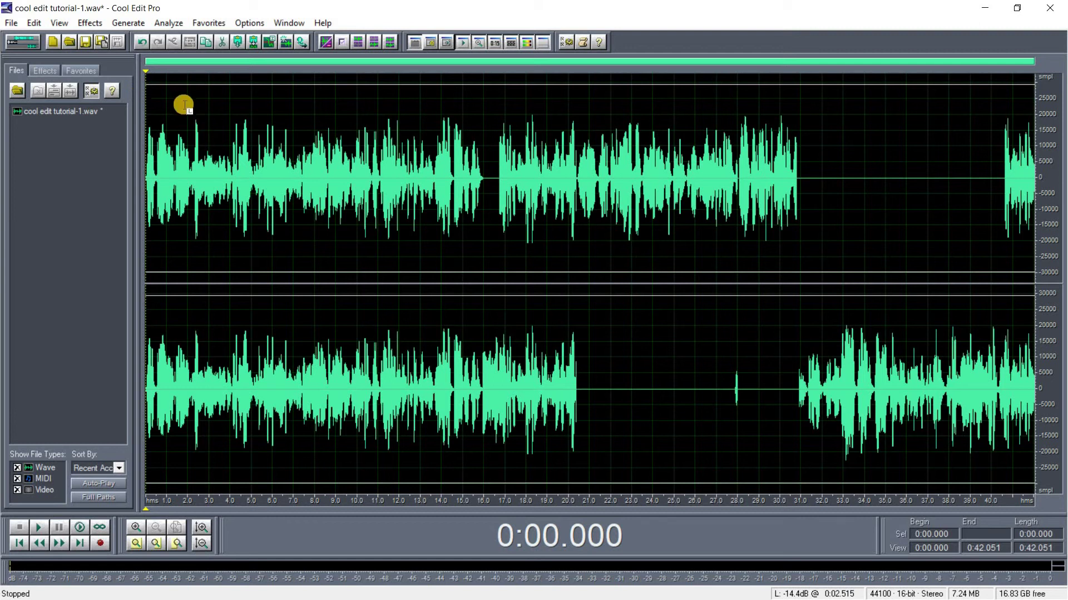
{"action": "key", "text": "space"}
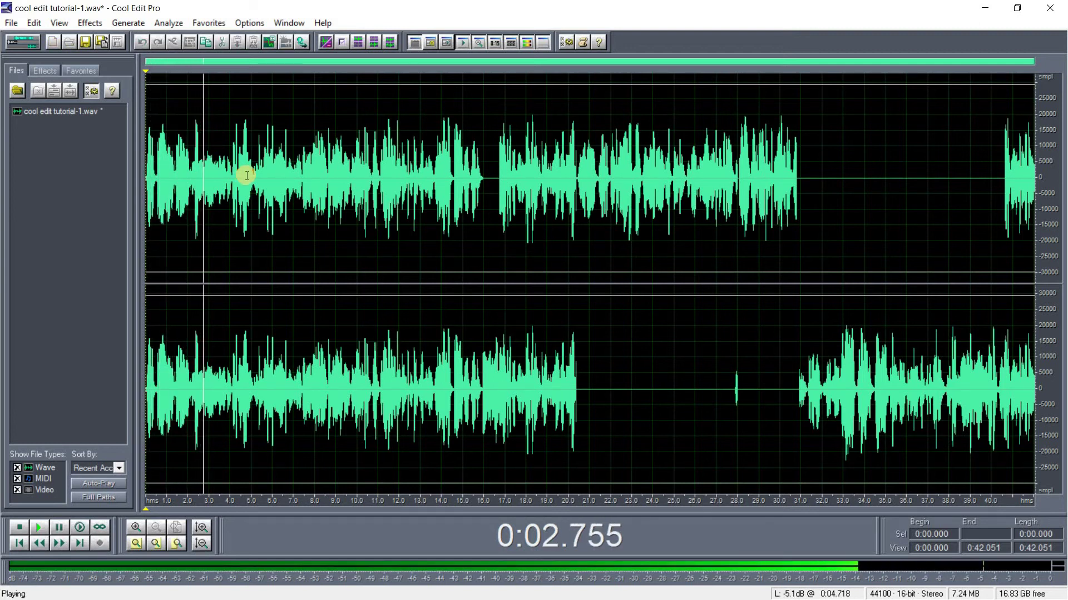
{"action": "key", "text": "space"}
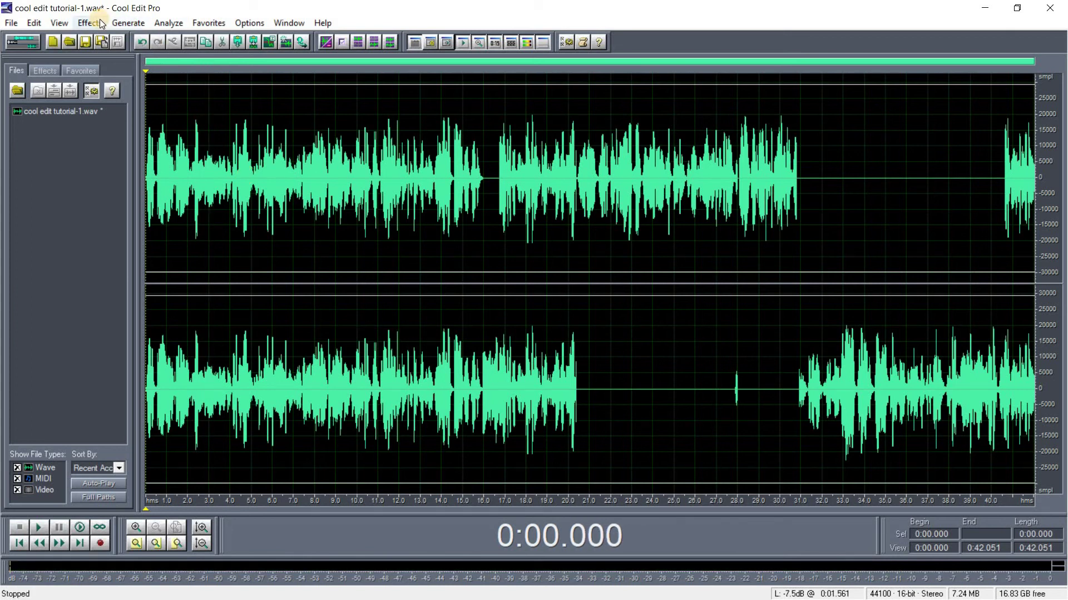
{"action": "left_click", "coordinate": [227, 132]}
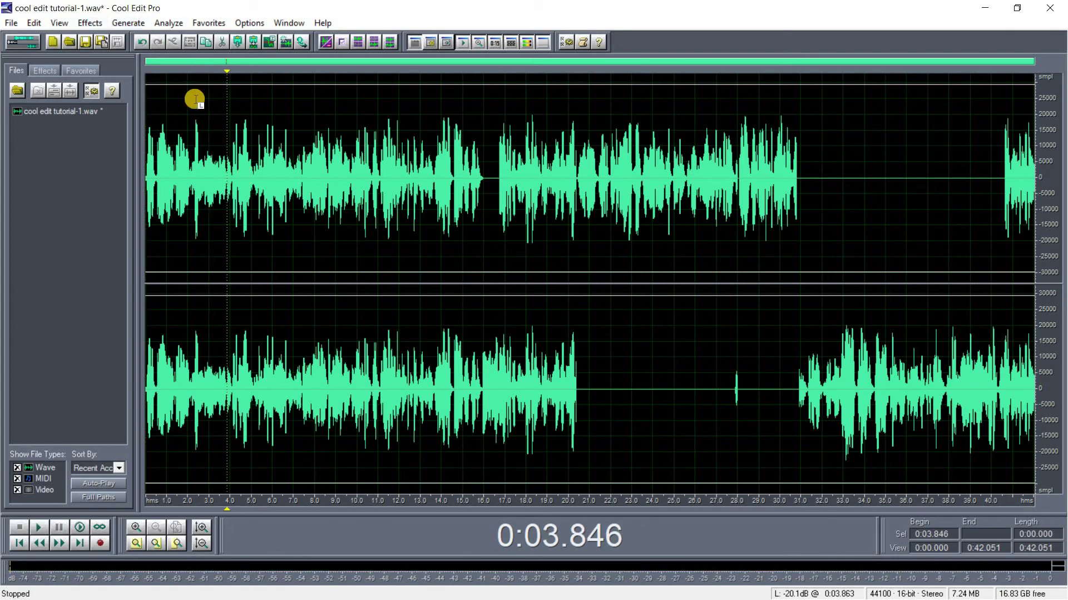
{"action": "key", "text": "ctrl+a"}
{"action": "left_click", "coordinate": [91, 23]}
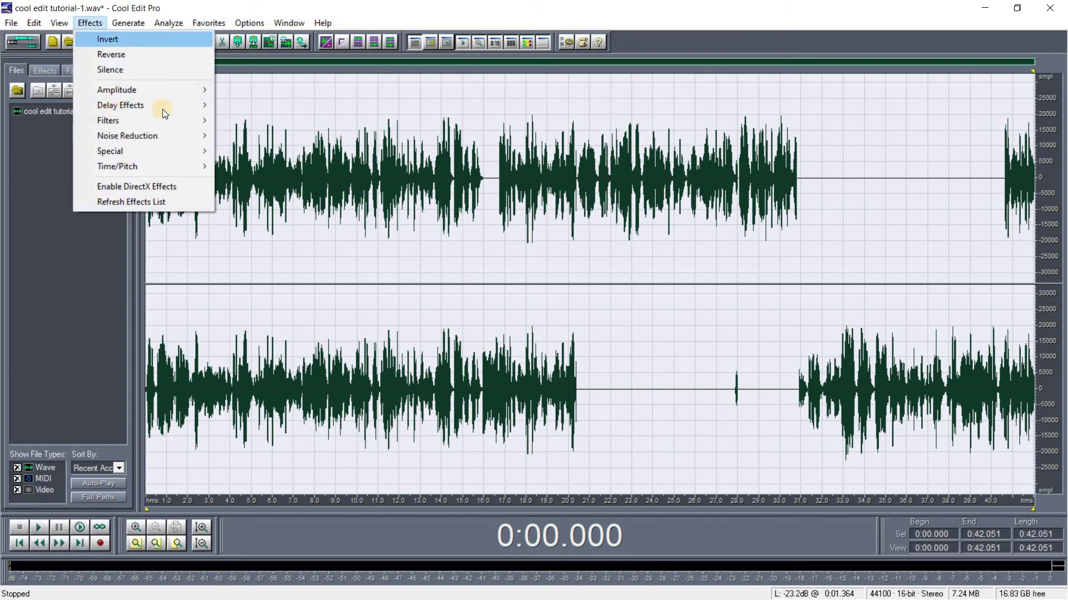
Apply Dynamics Processing with the De-Esser Light preset to the whole take and preview it.
{"action": "mouse_move", "coordinate": [164, 97]}
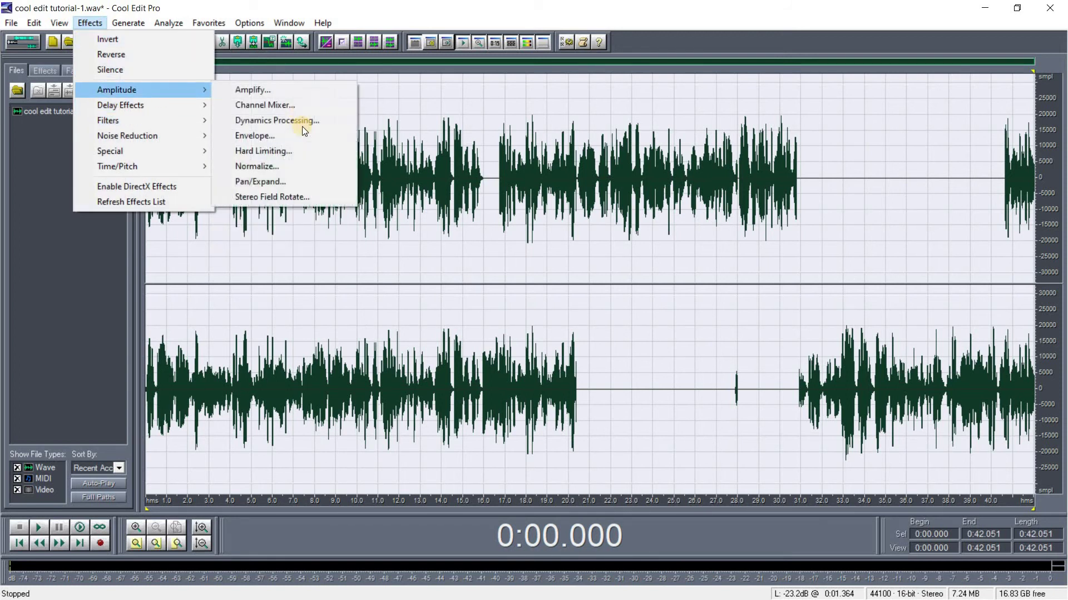
{"action": "left_click", "coordinate": [324, 122]}
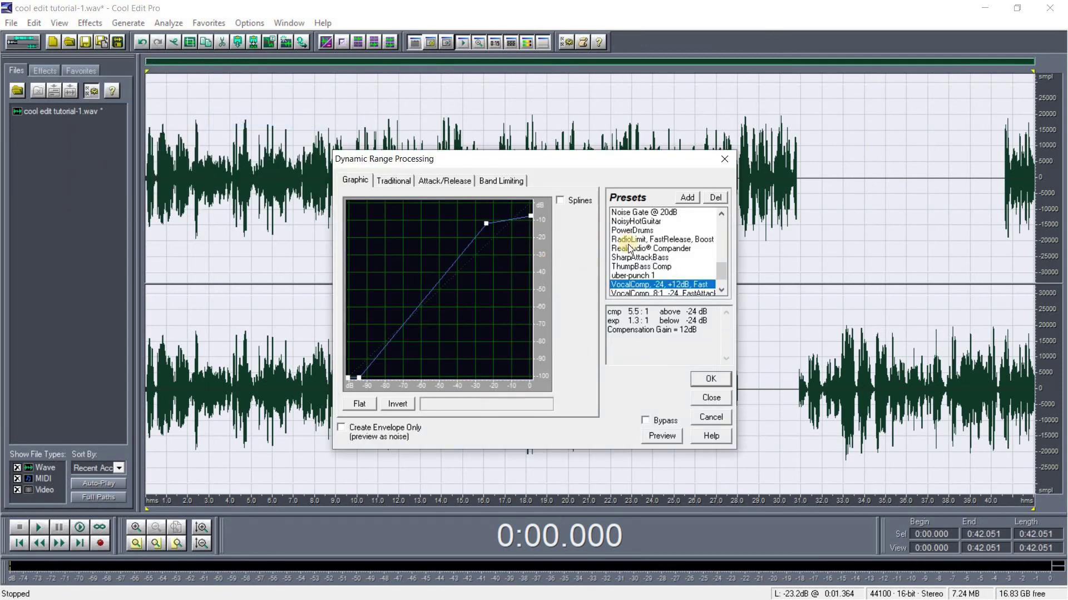
{"action": "left_click_drag", "start_coordinate": [724, 274], "coordinate": [721, 220]}
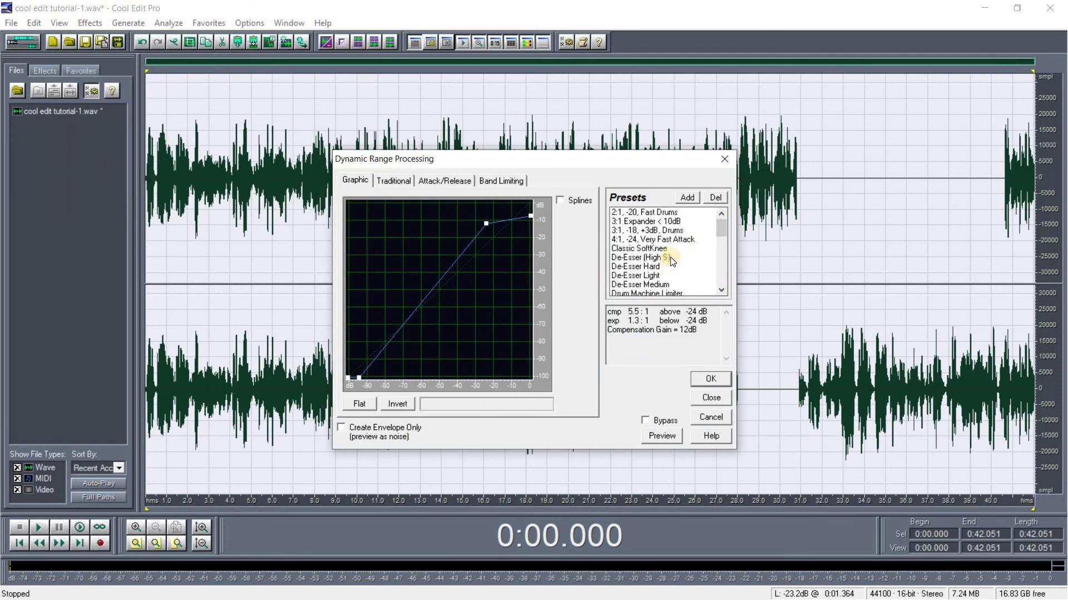
{"action": "scroll", "coordinate": [670, 257], "scroll_direction": "down", "scroll_amount": 4}
{"action": "scroll", "coordinate": [669, 257], "scroll_direction": "down", "scroll_amount": 4}
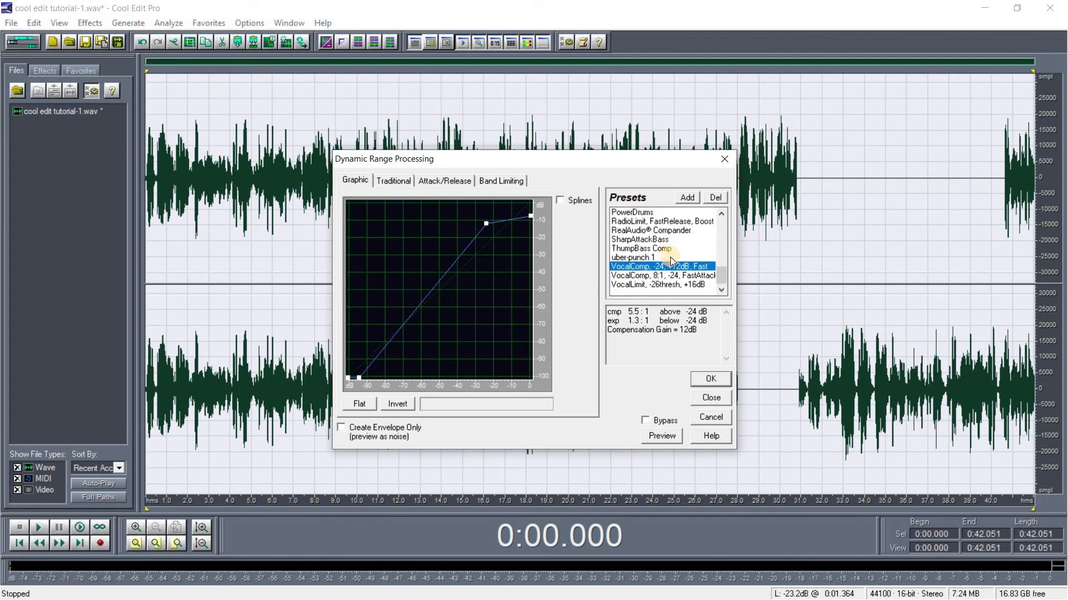
{"action": "scroll", "coordinate": [669, 257], "scroll_direction": "up", "scroll_amount": 10}
{"action": "left_click", "coordinate": [642, 276]}
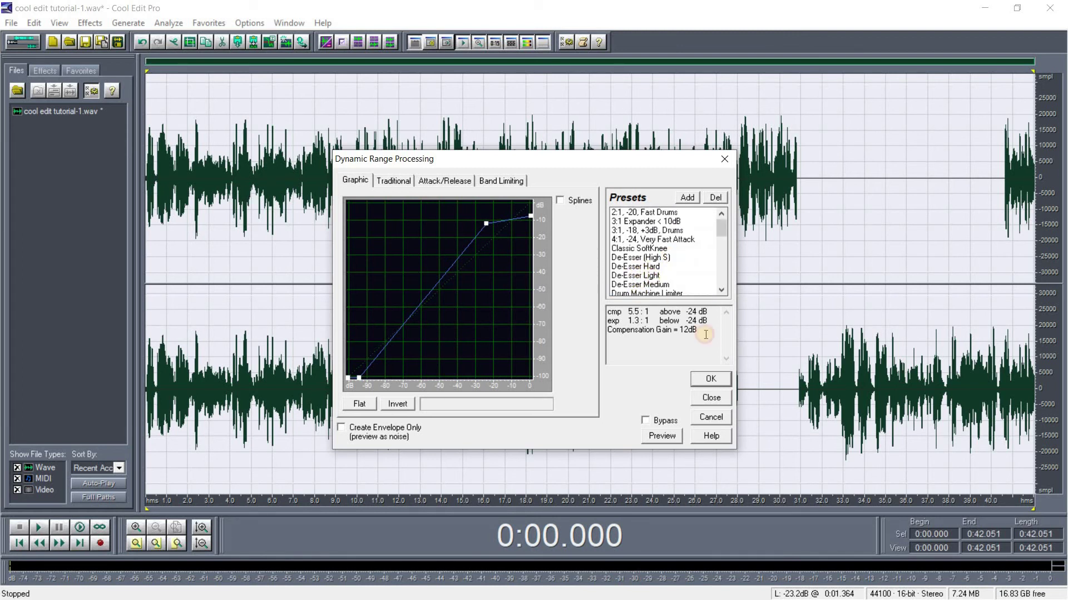
{"action": "left_click_drag", "start_coordinate": [726, 242], "coordinate": [663, 429]}
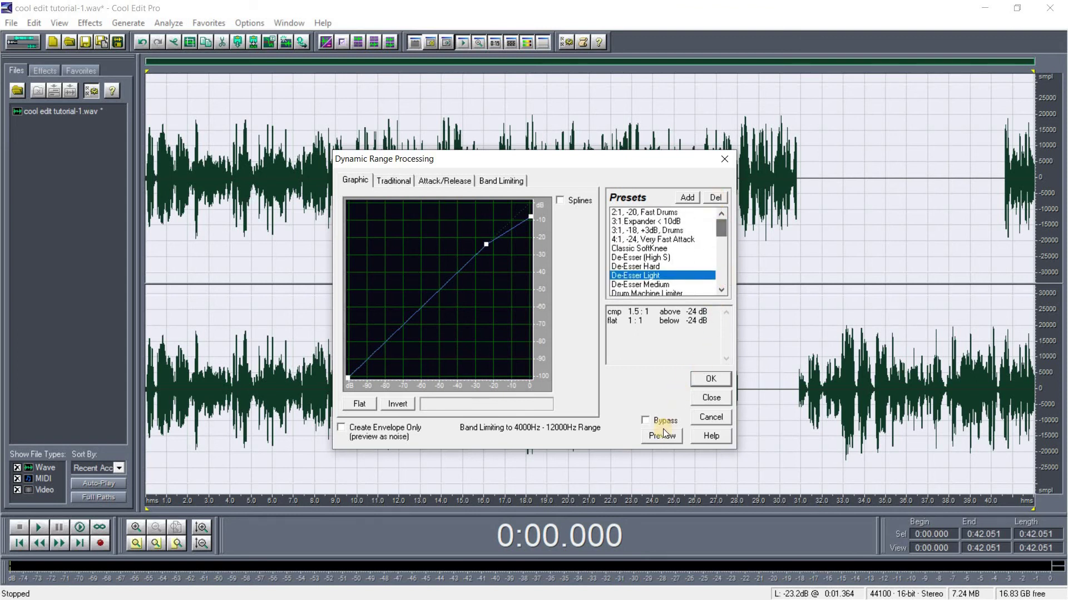
{"action": "left_click", "coordinate": [711, 379]}
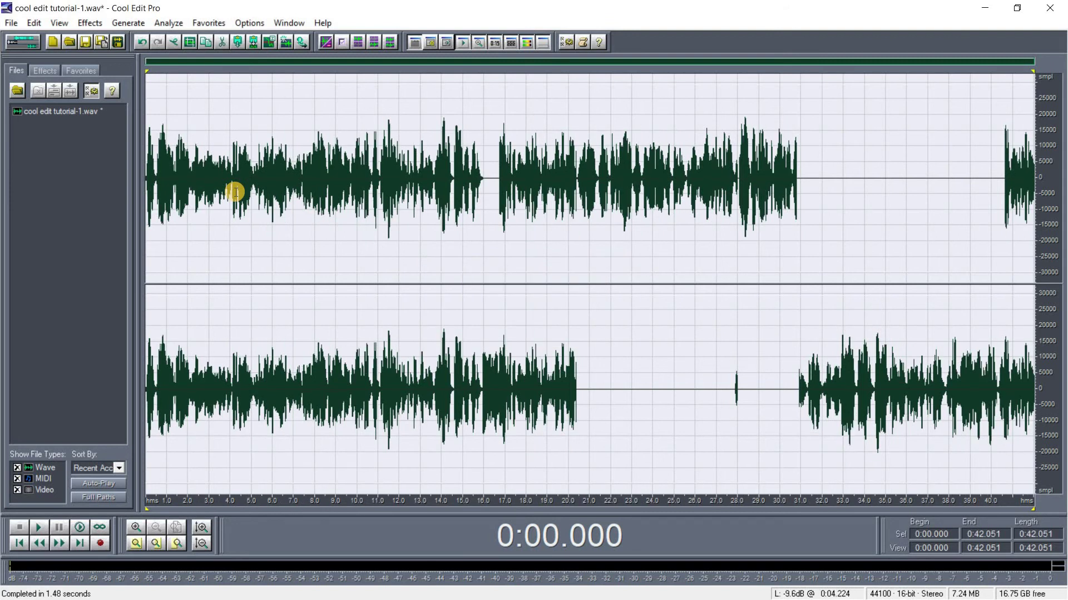
{"action": "key", "text": "space"}
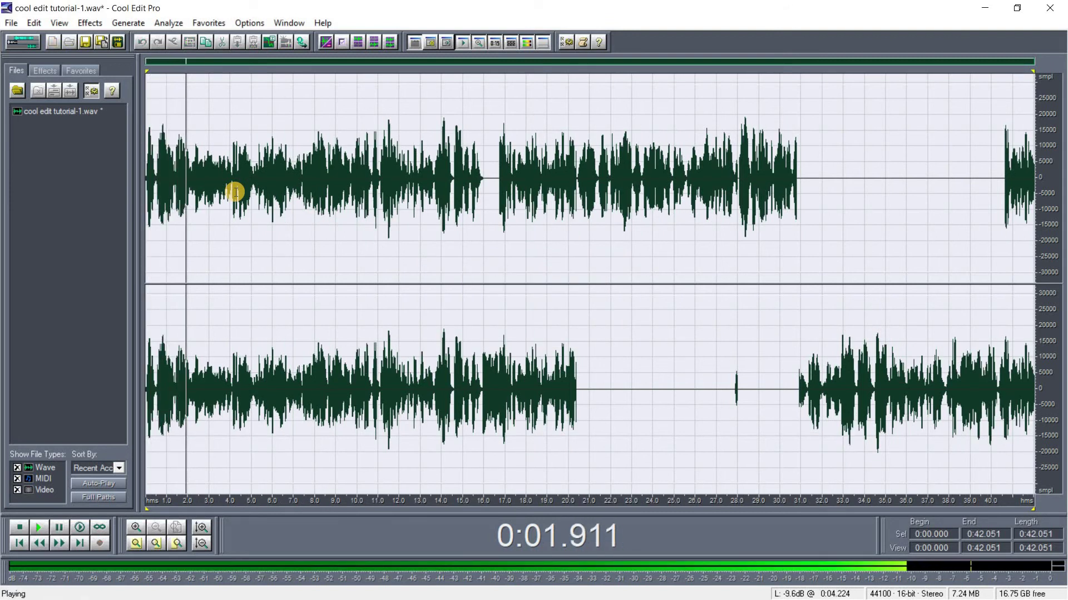
{"action": "key", "text": "space"}
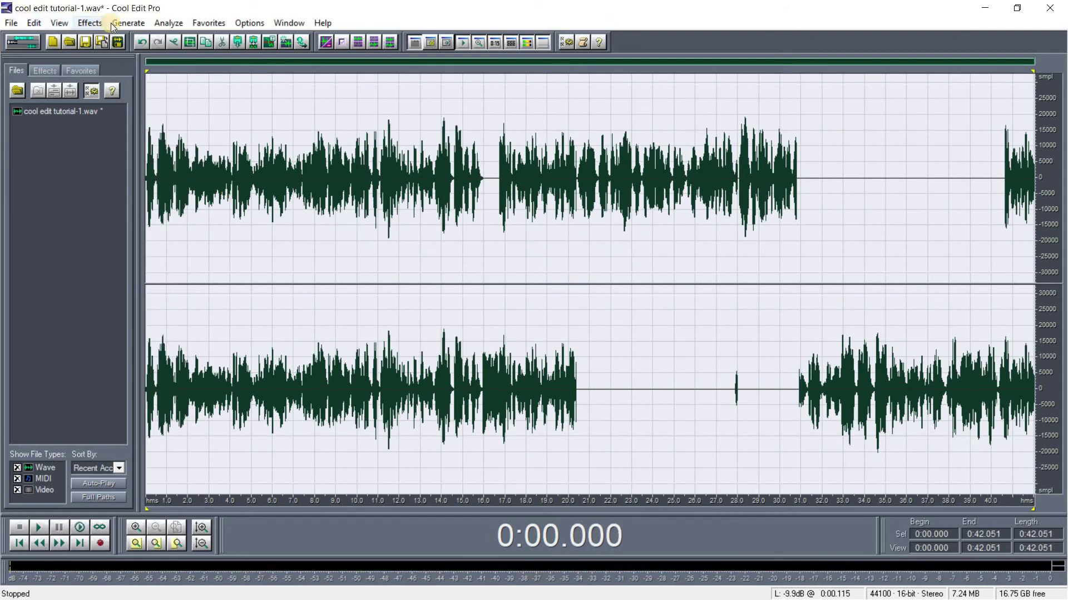
Apply the Graphic Equalizer with the SpitClear preset to the whole take and play it back.
{"action": "left_click", "coordinate": [89, 23]}
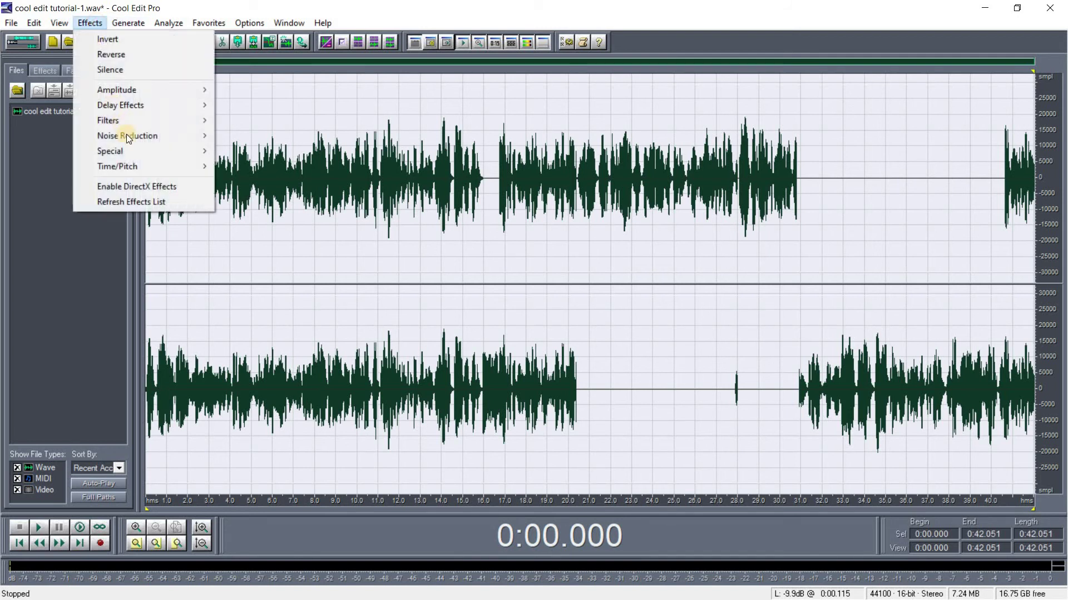
{"action": "mouse_move", "coordinate": [213, 128]}
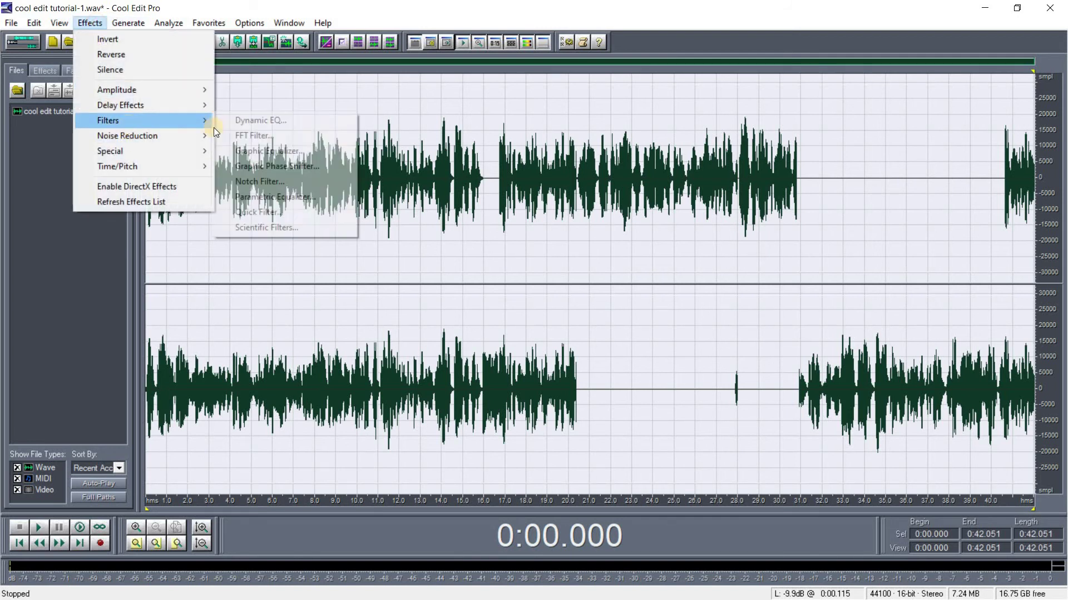
{"action": "left_click", "coordinate": [314, 146]}
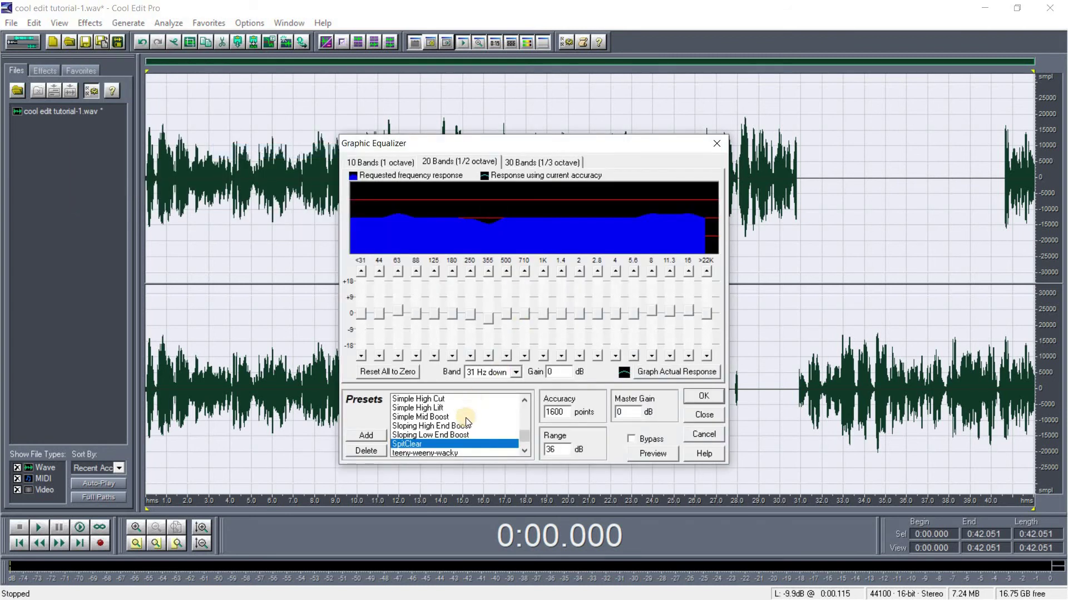
{"action": "left_click", "coordinate": [701, 396]}
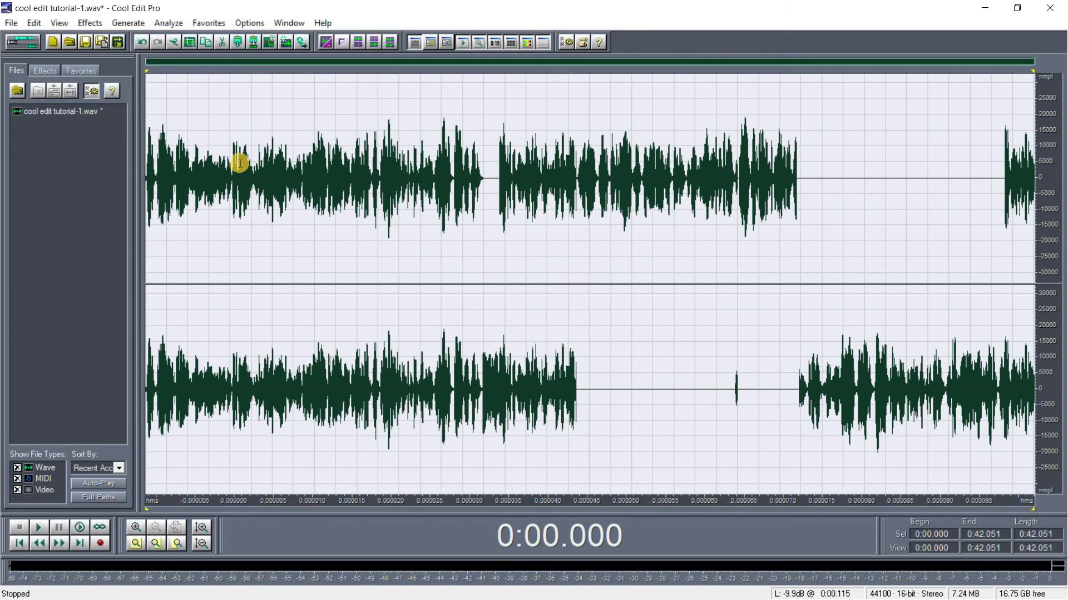
{"action": "key", "text": "space"}
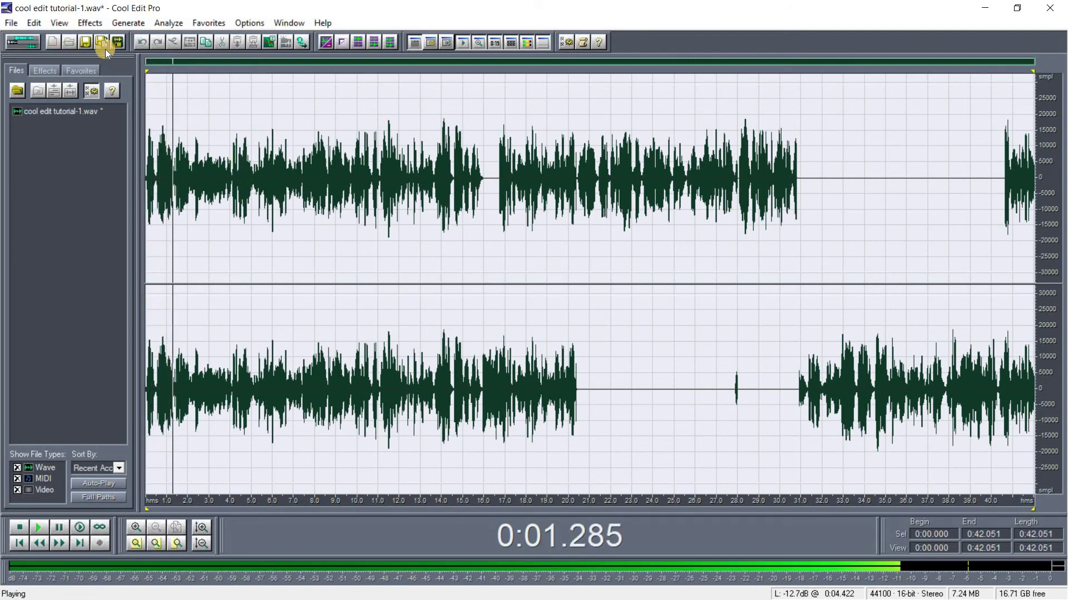
{"action": "key", "text": "space"}
Apply Hard Limiting at -1 dB with a 6 dB input boost and play back to check.
{"action": "left_click", "coordinate": [90, 23]}
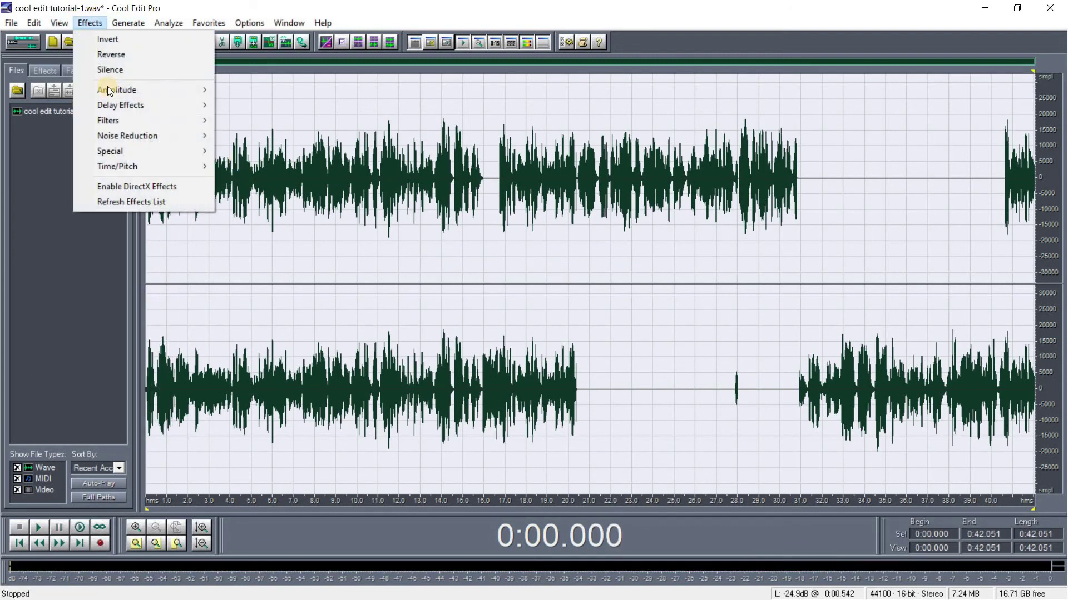
{"action": "mouse_move", "coordinate": [134, 89]}
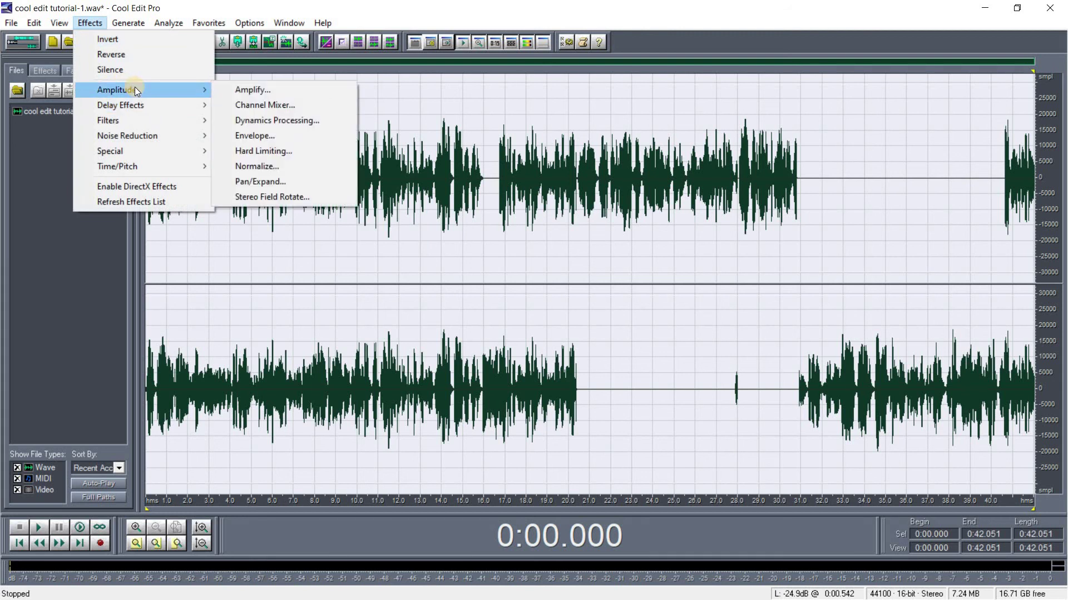
{"action": "left_click", "coordinate": [281, 152]}
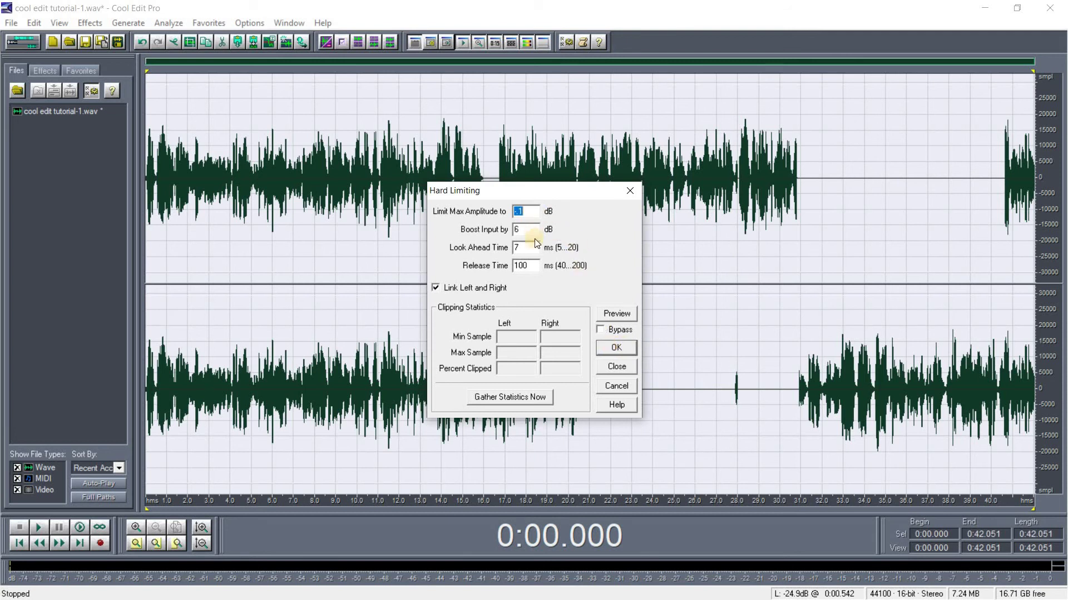
{"action": "left_click", "coordinate": [614, 345]}
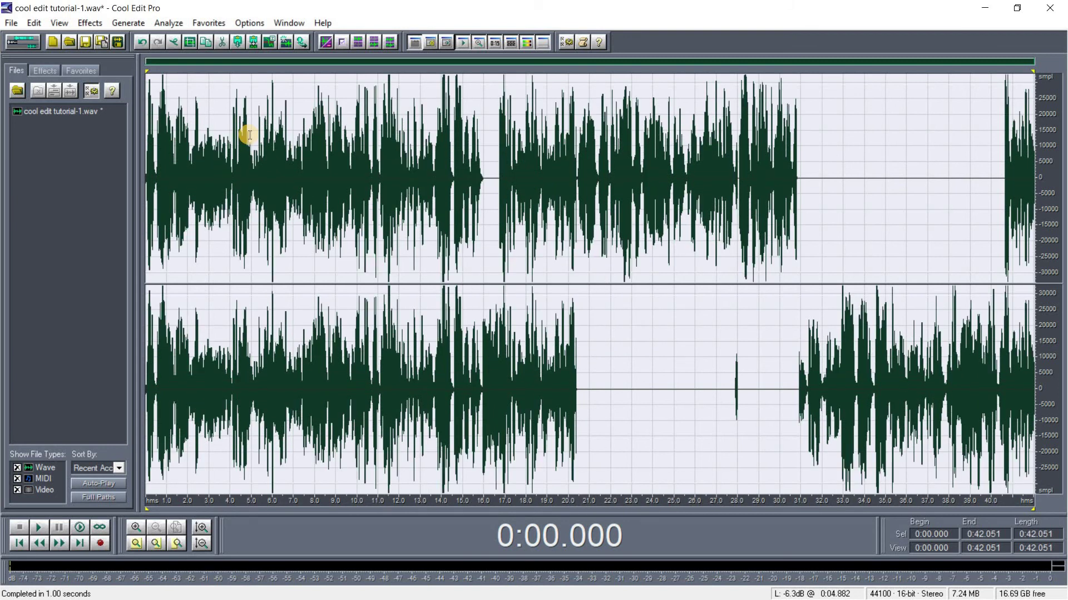
{"action": "key", "text": "space"}
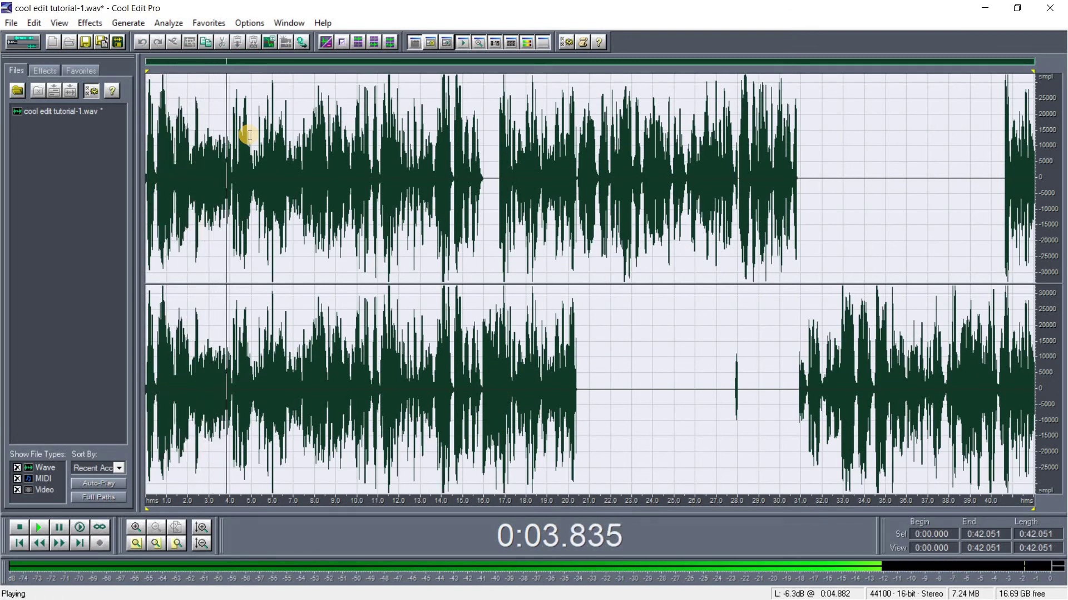
{"action": "key", "text": "space"}
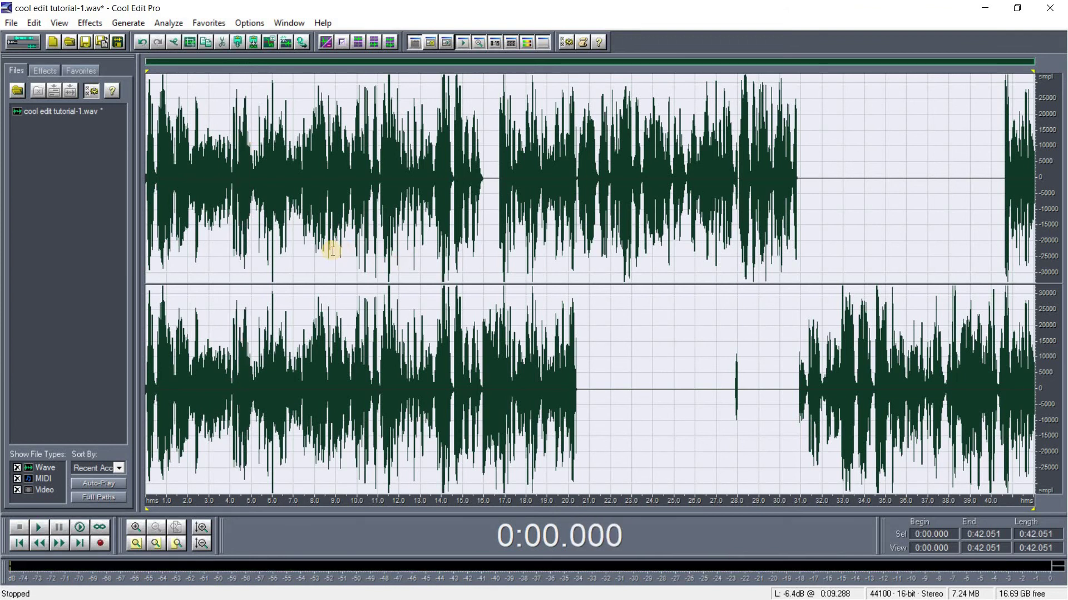
Apply the FFT Filter with the Mastering - Heavy & Wide preset to the whole recording.
{"action": "left_click", "coordinate": [85, 25]}
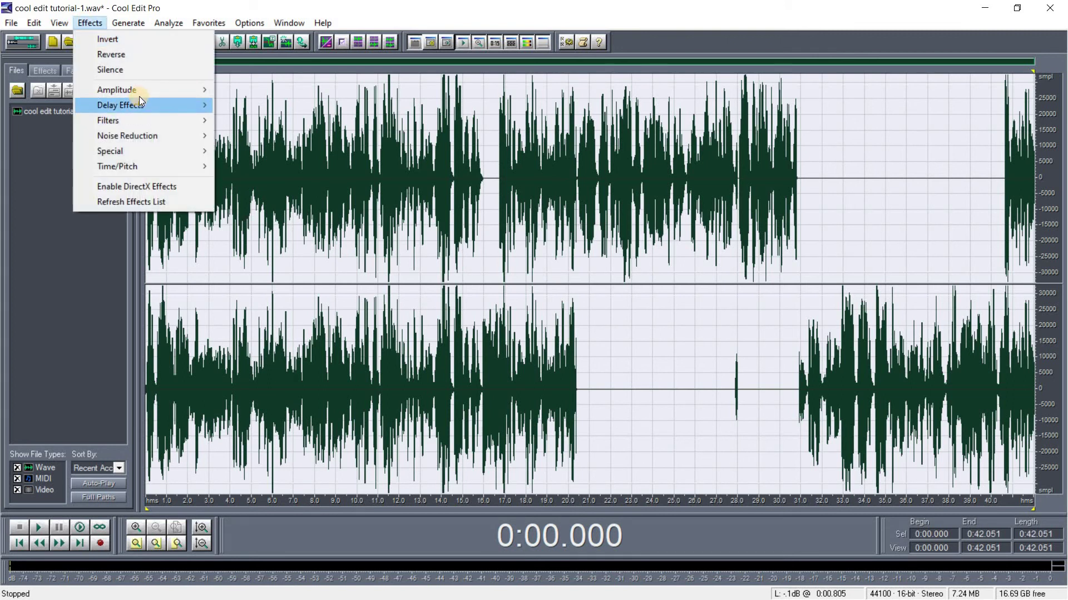
{"action": "mouse_move", "coordinate": [139, 95]}
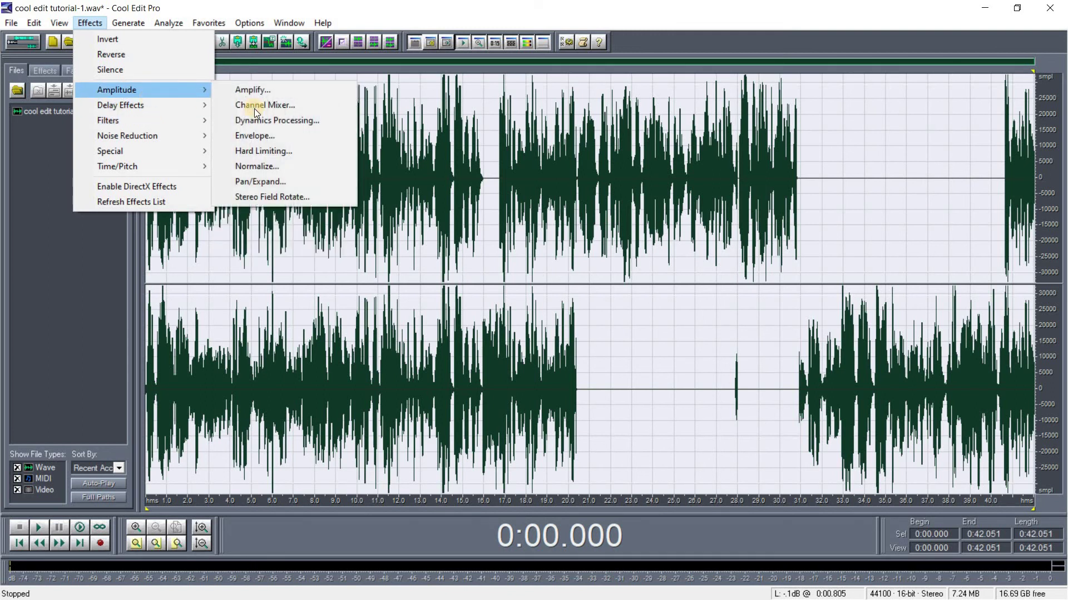
{"action": "mouse_move", "coordinate": [169, 121]}
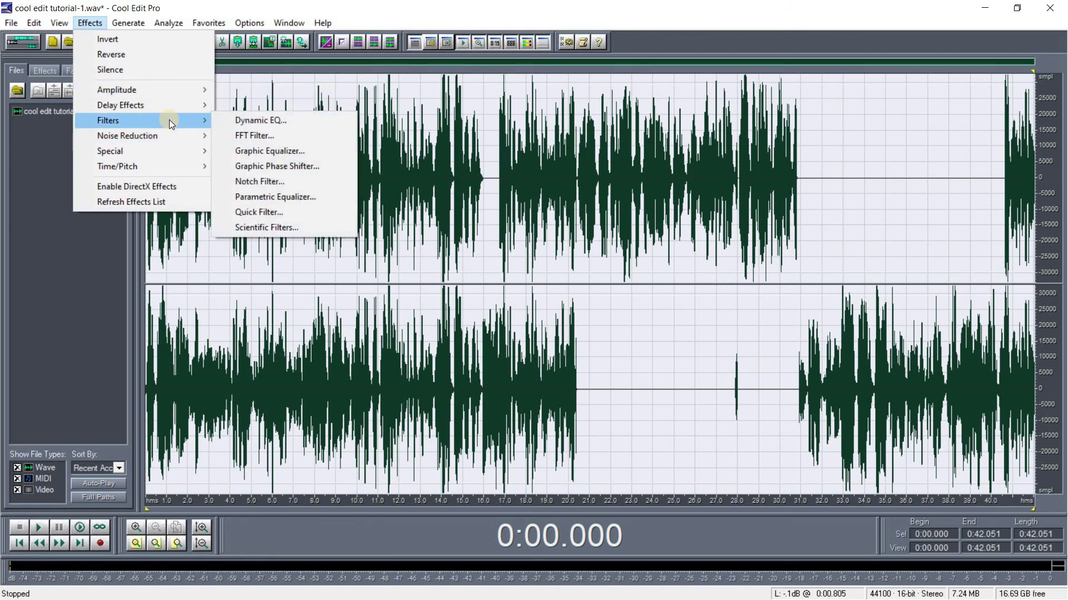
{"action": "left_click", "coordinate": [269, 136]}
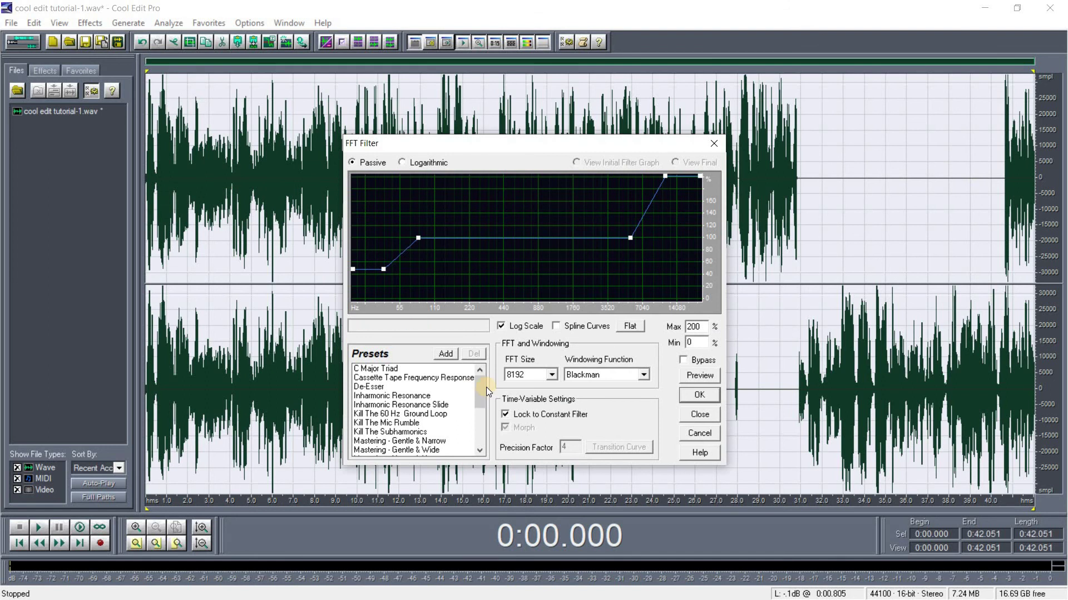
{"action": "left_click_drag", "start_coordinate": [479, 389], "coordinate": [452, 424]}
{"action": "scroll", "coordinate": [457, 429], "scroll_direction": "up", "scroll_amount": 3}
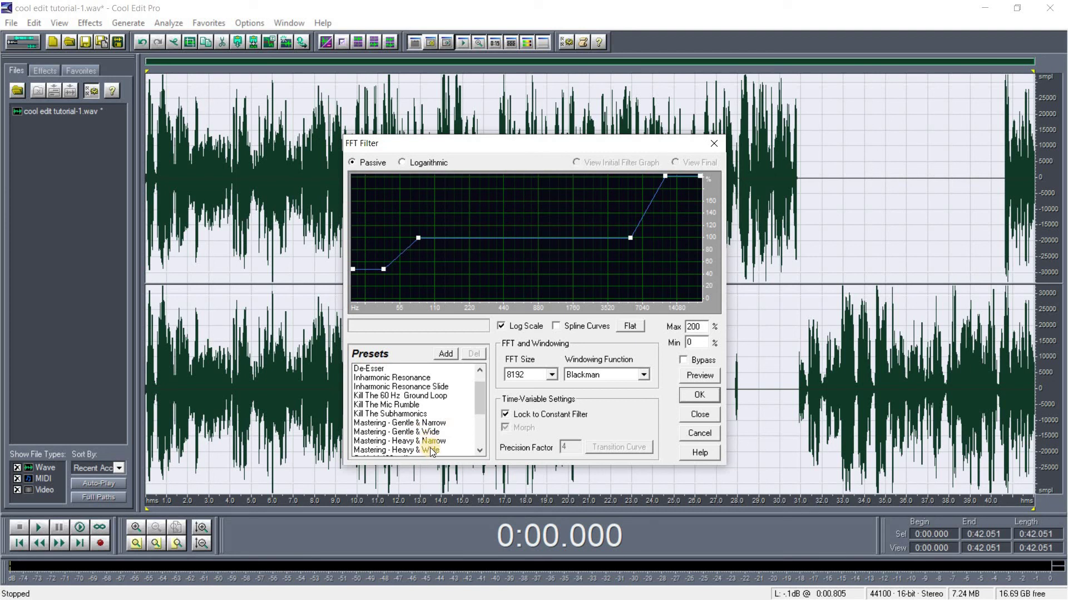
{"action": "left_click", "coordinate": [429, 449]}
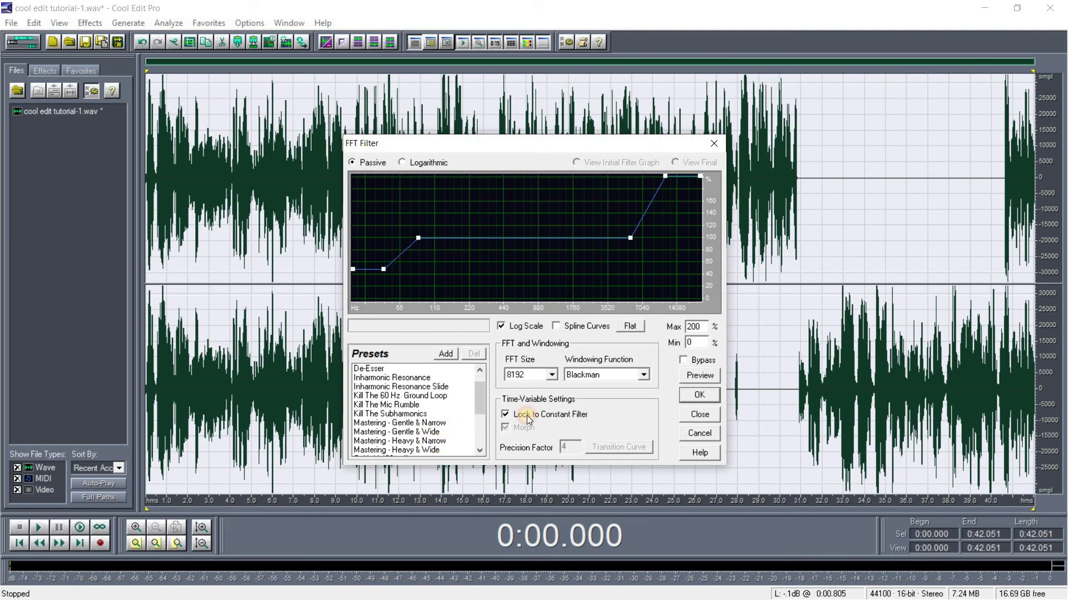
{"action": "left_click", "coordinate": [697, 395]}
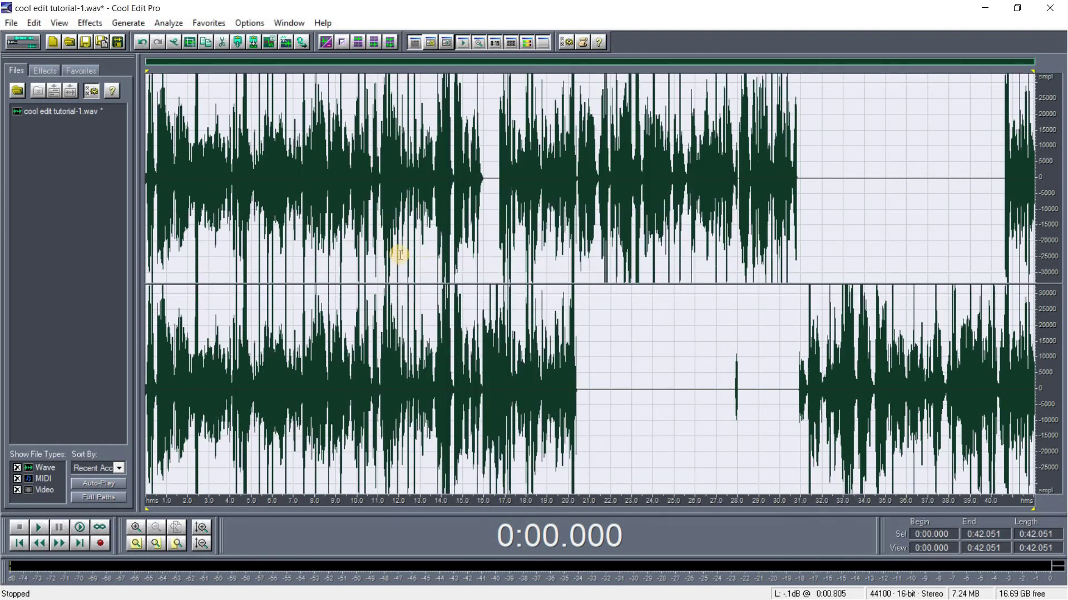
Play back the filtered recording to check it, then bring up the amplitude effects.
{"action": "key", "text": "space"}
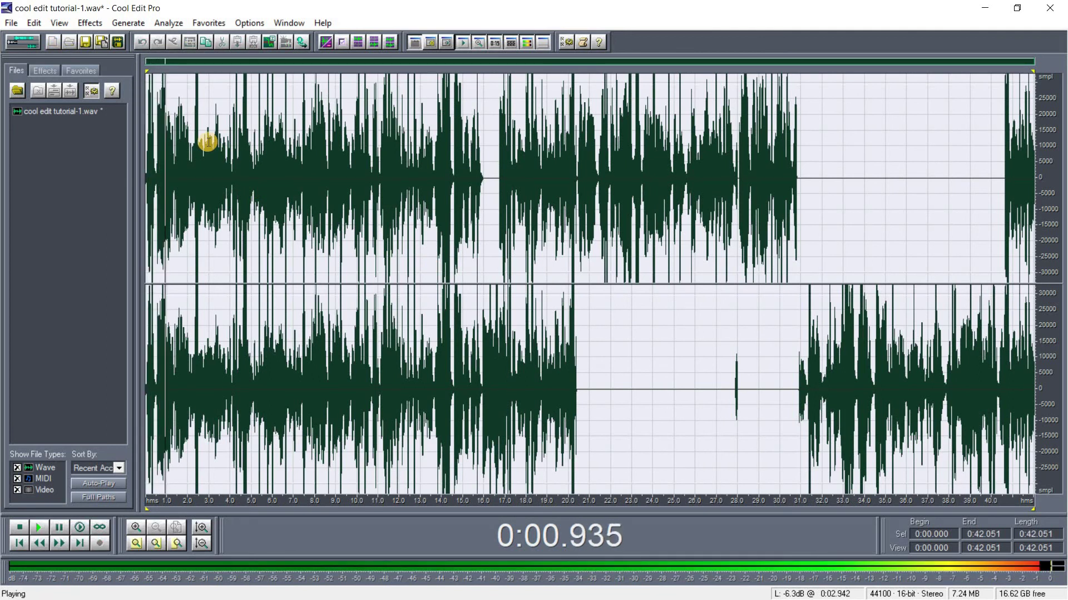
{"action": "key", "text": "space"}
{"action": "left_click", "coordinate": [88, 23]}
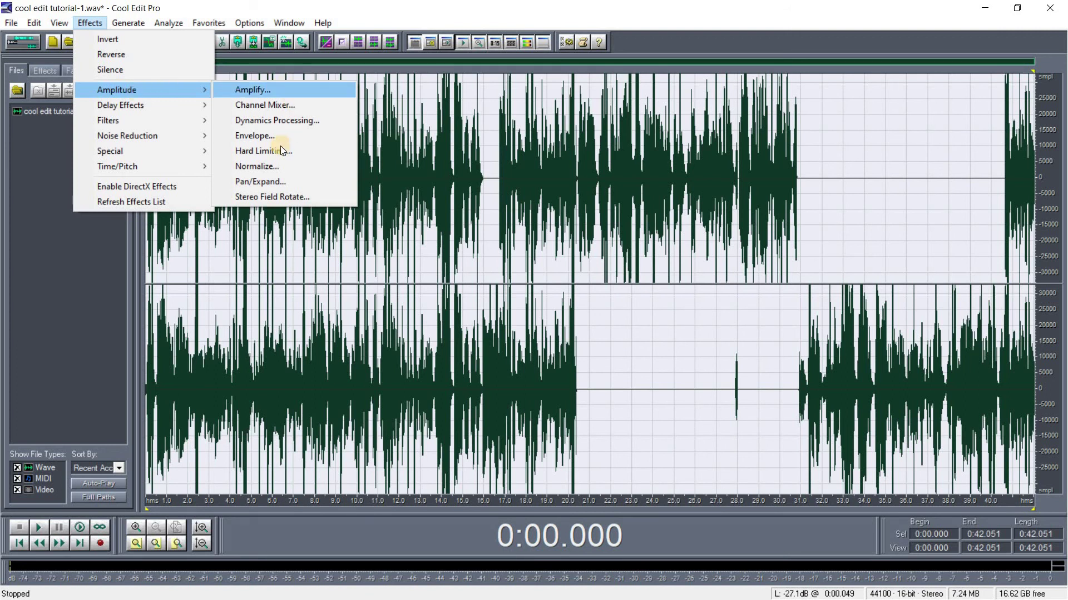
Compress the whole take using the VocalComp, -24, +12dB, Fast Dynamics Processing preset, then play it back.
{"action": "left_click", "coordinate": [293, 121]}
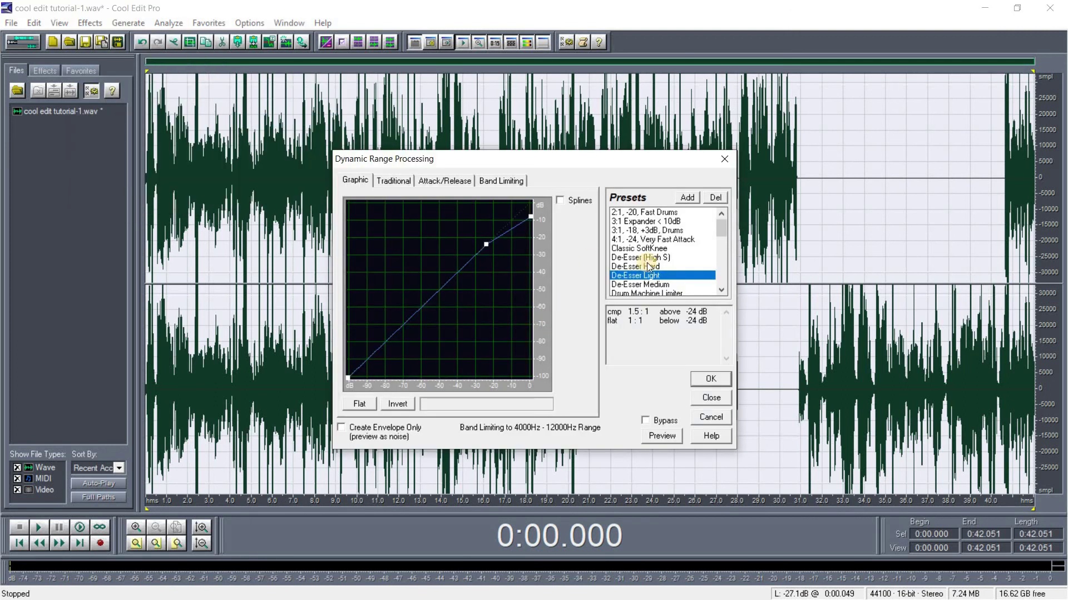
{"action": "scroll", "coordinate": [699, 262], "scroll_direction": "down", "scroll_amount": 12}
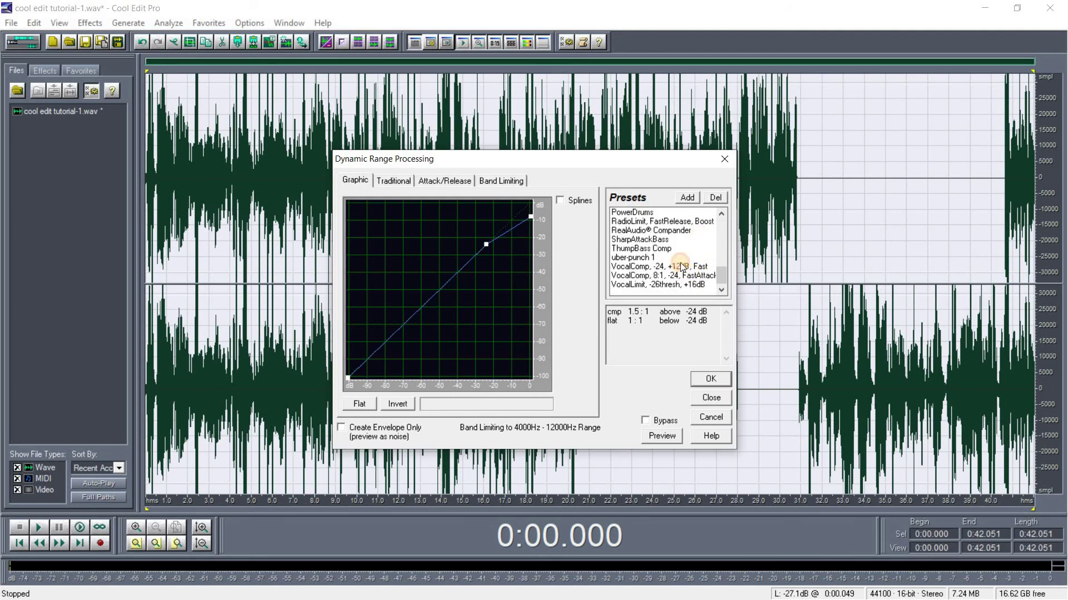
{"action": "left_click", "coordinate": [681, 267]}
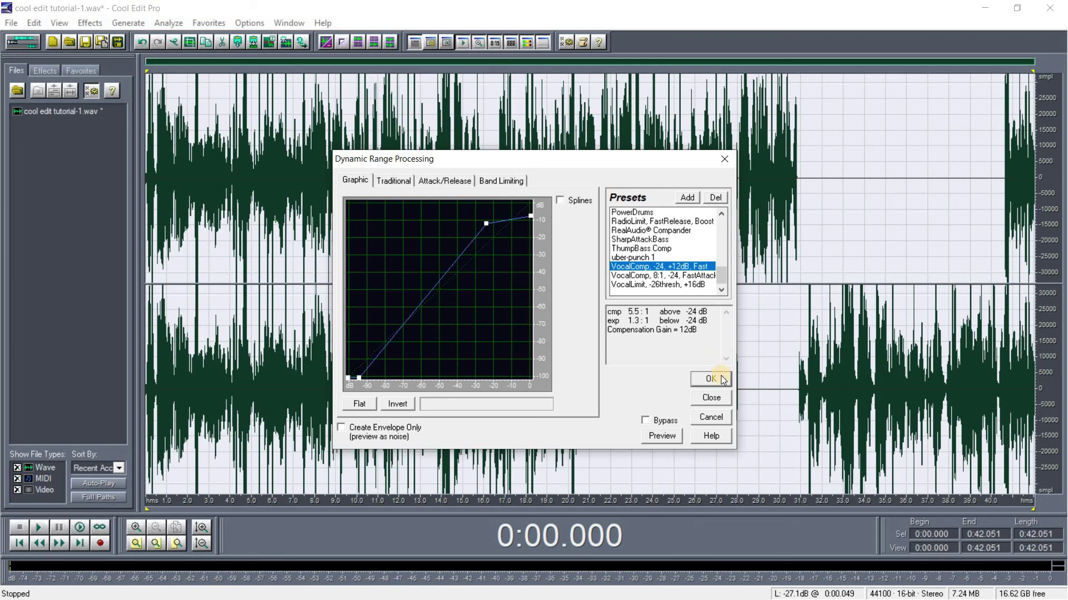
{"action": "left_click", "coordinate": [707, 380]}
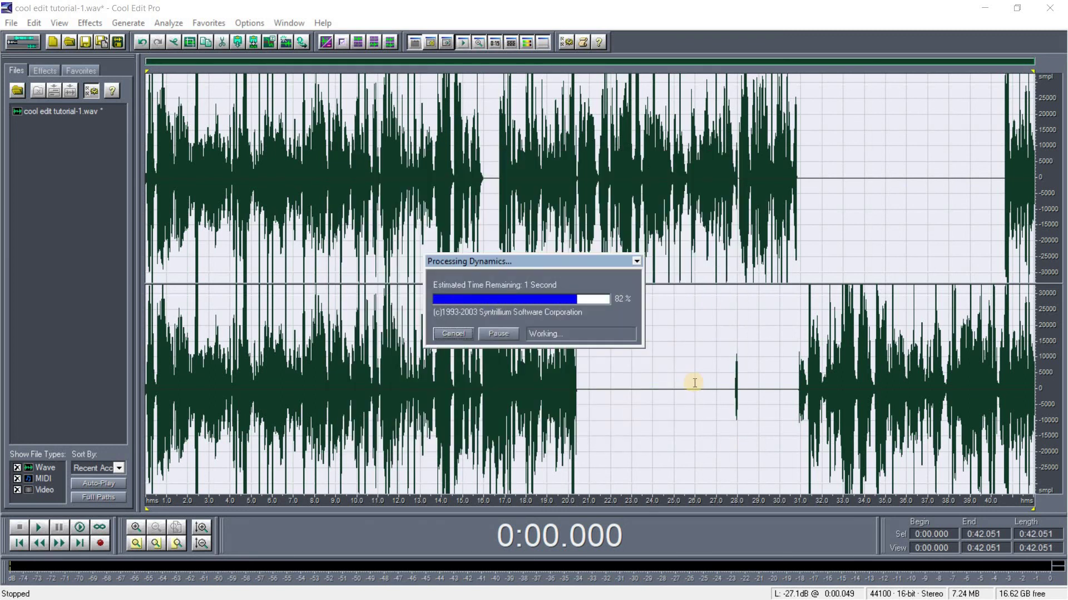
{"action": "key", "text": "space"}
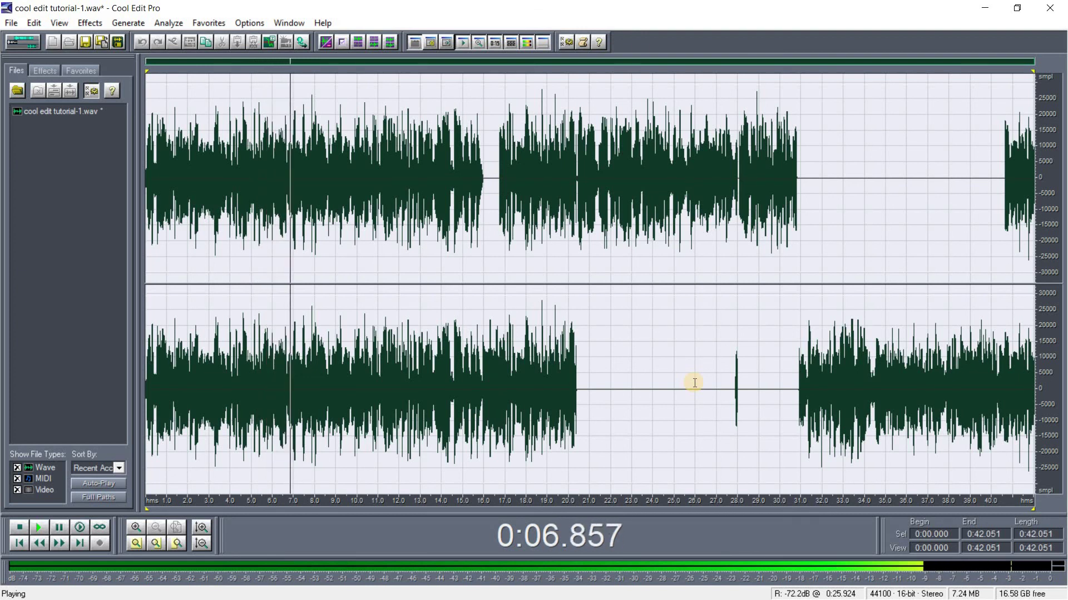
{"action": "key", "text": "space"}
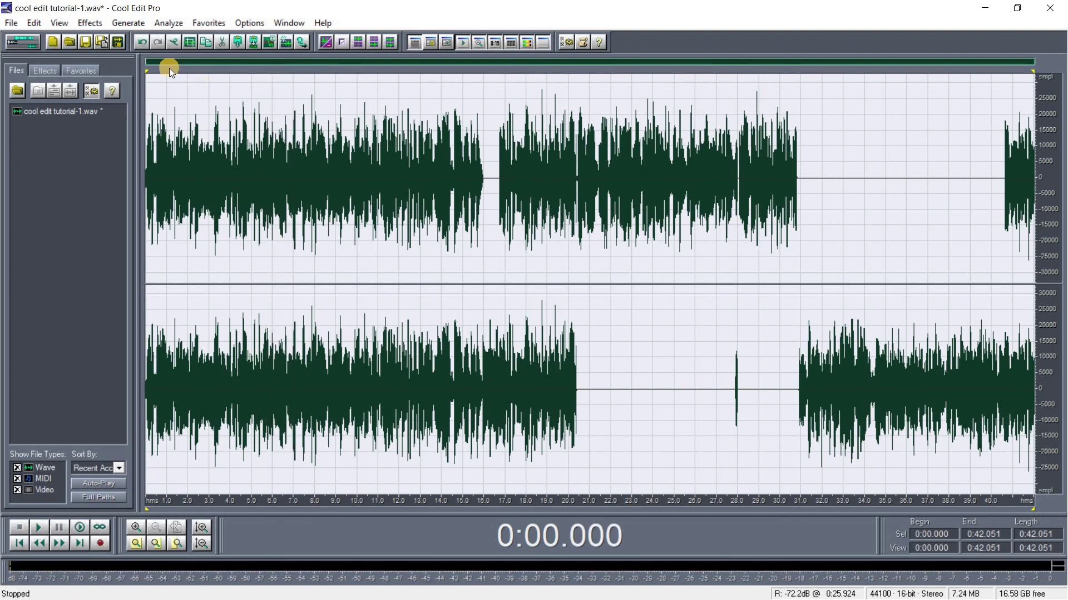
Save the processed take as cool edit tutorial-2.wav, declining to overwrite the original file.
{"action": "left_click", "coordinate": [11, 23]}
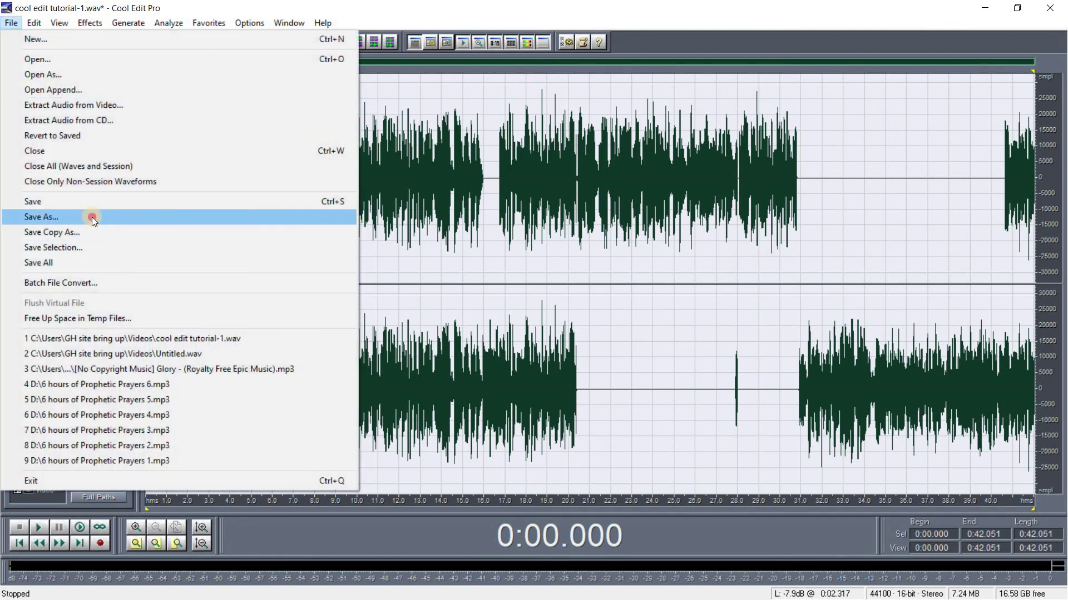
{"action": "left_click", "coordinate": [92, 217]}
{"action": "left_click", "coordinate": [499, 252]}
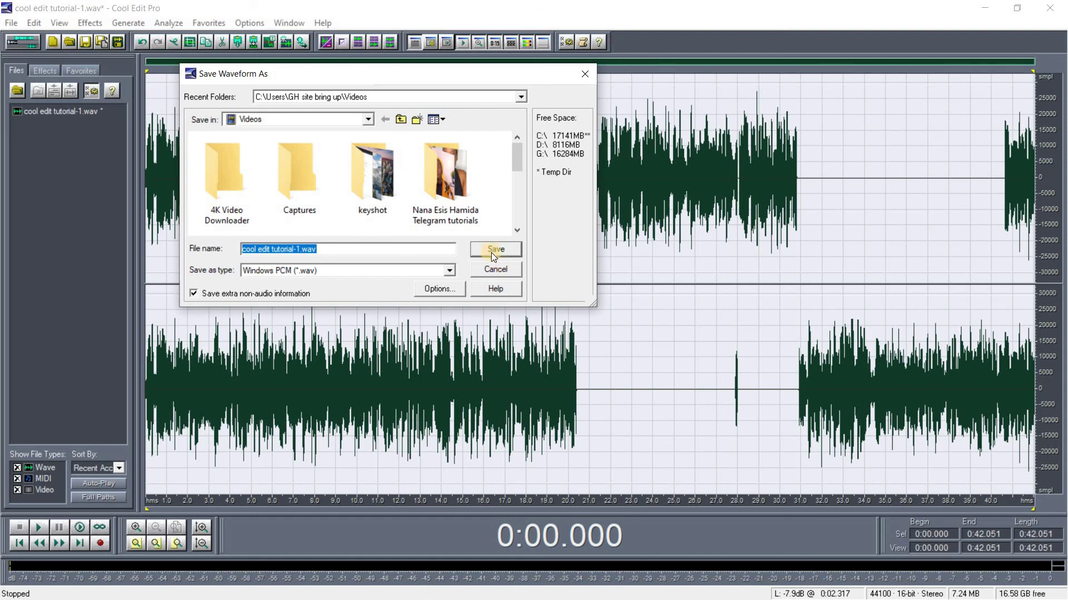
{"action": "left_click", "coordinate": [489, 251]}
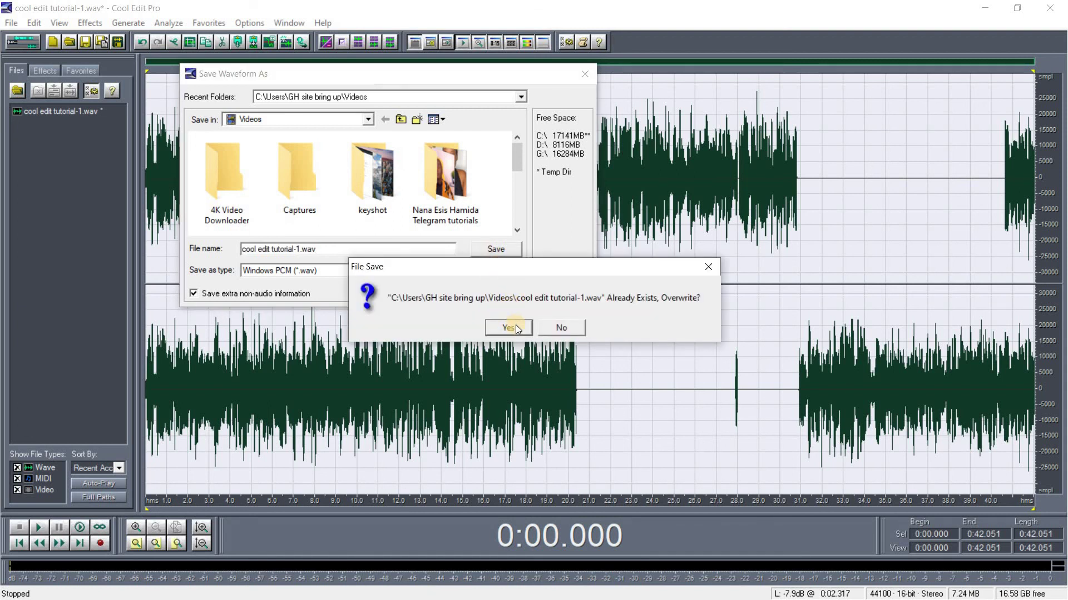
{"action": "left_click", "coordinate": [546, 328]}
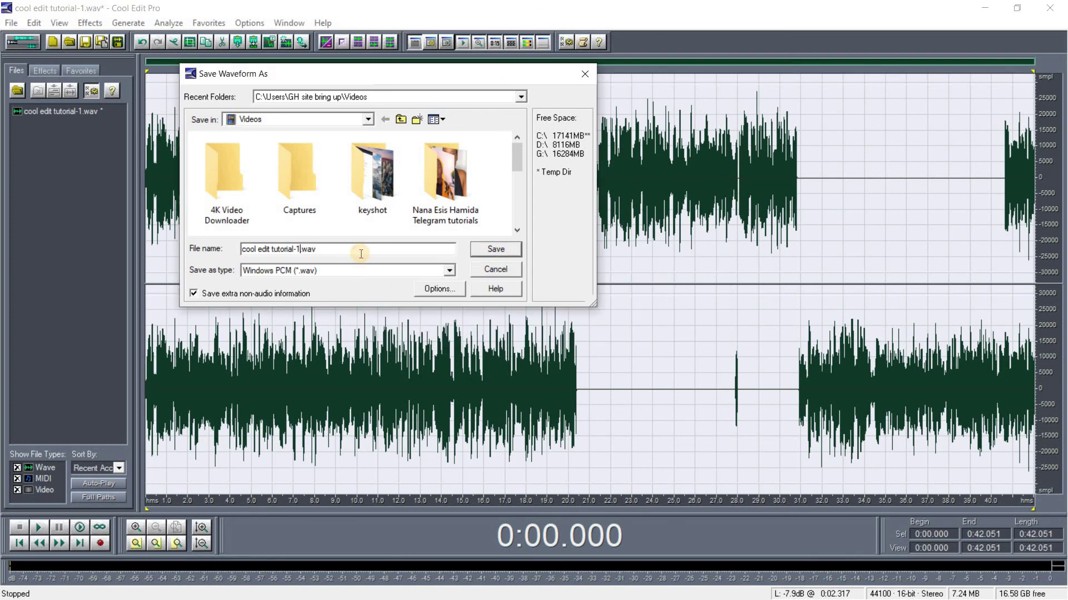
{"action": "key", "text": "Delete"}
{"action": "type", "text": "2"}
{"action": "key", "text": "Return"}
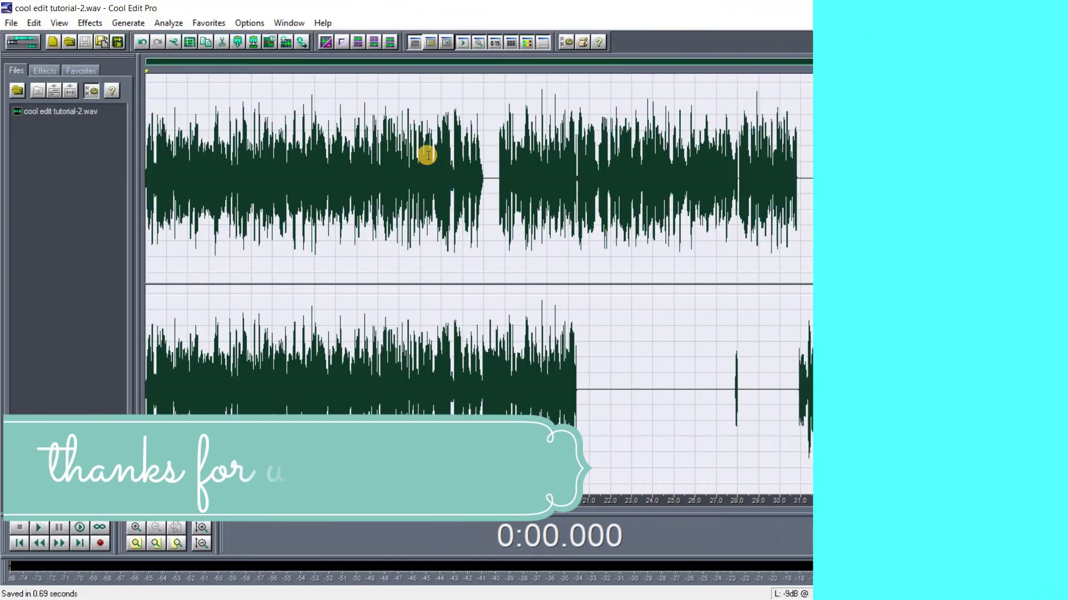
Clear the selection and place the play cursor at about 13.3 seconds in the waveform.
{"action": "left_click", "coordinate": [427, 156]}
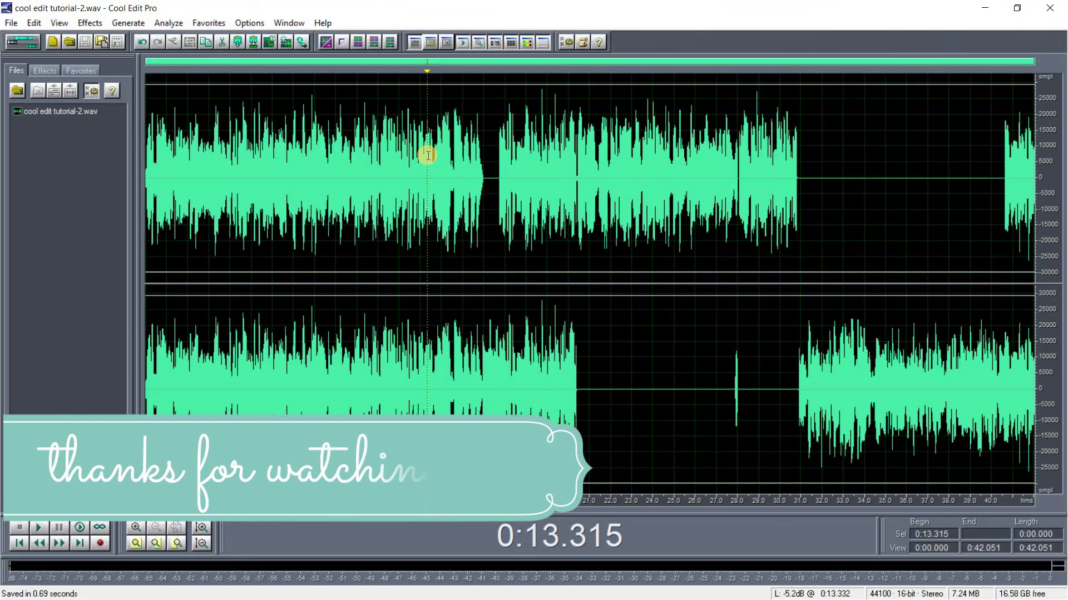